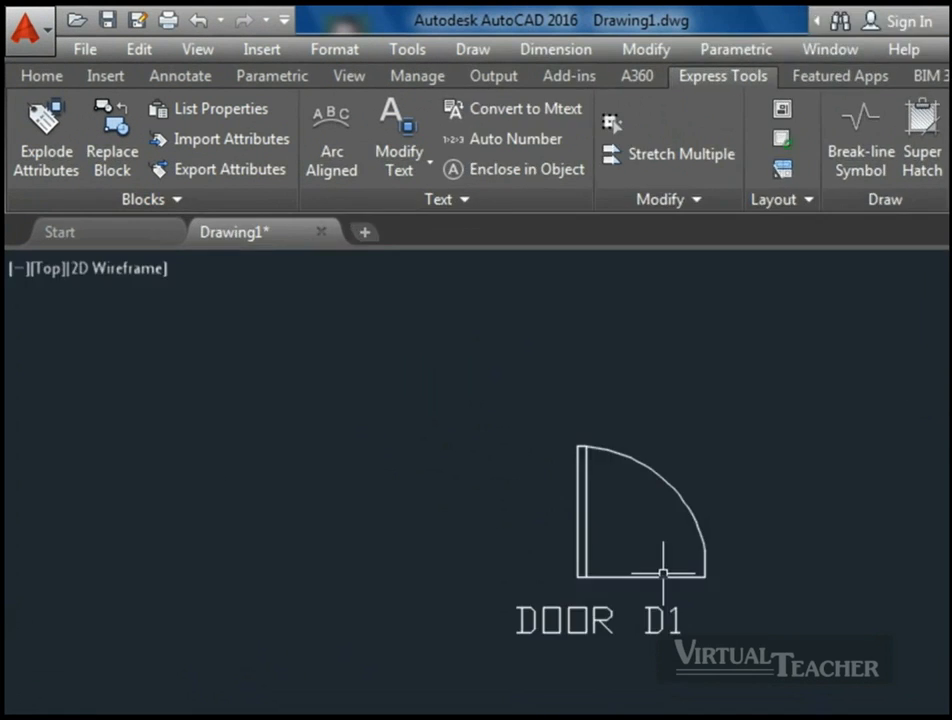
Step: Explode the attributes of the door block labelled DOOR D1 into plain text
{"action": "left_click", "coordinate": [50, 160]}
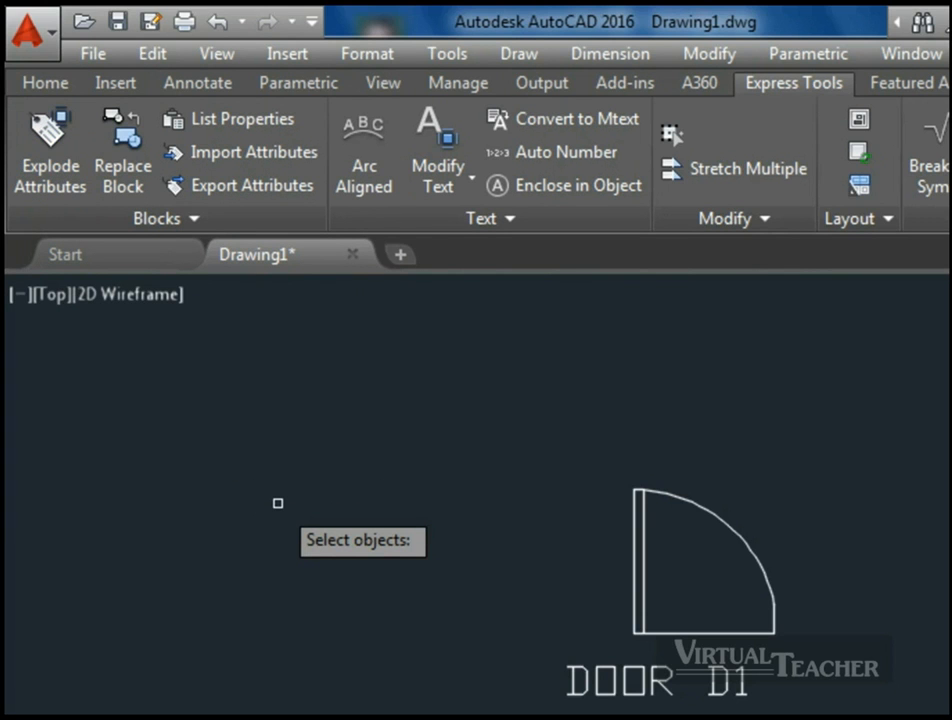
{"action": "left_click", "coordinate": [645, 590]}
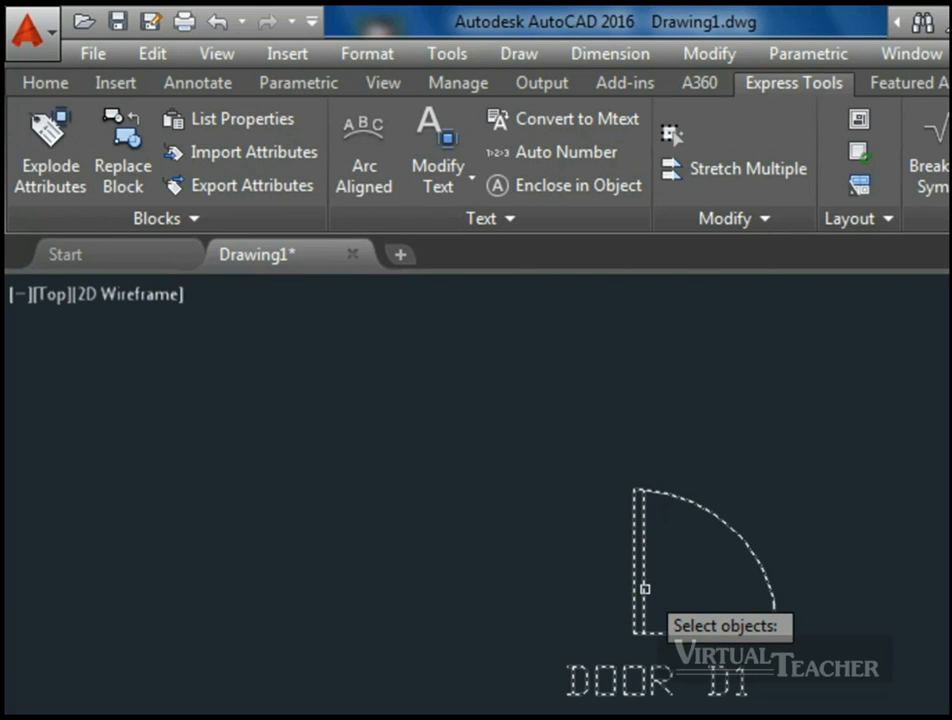
{"action": "key", "text": "Return"}
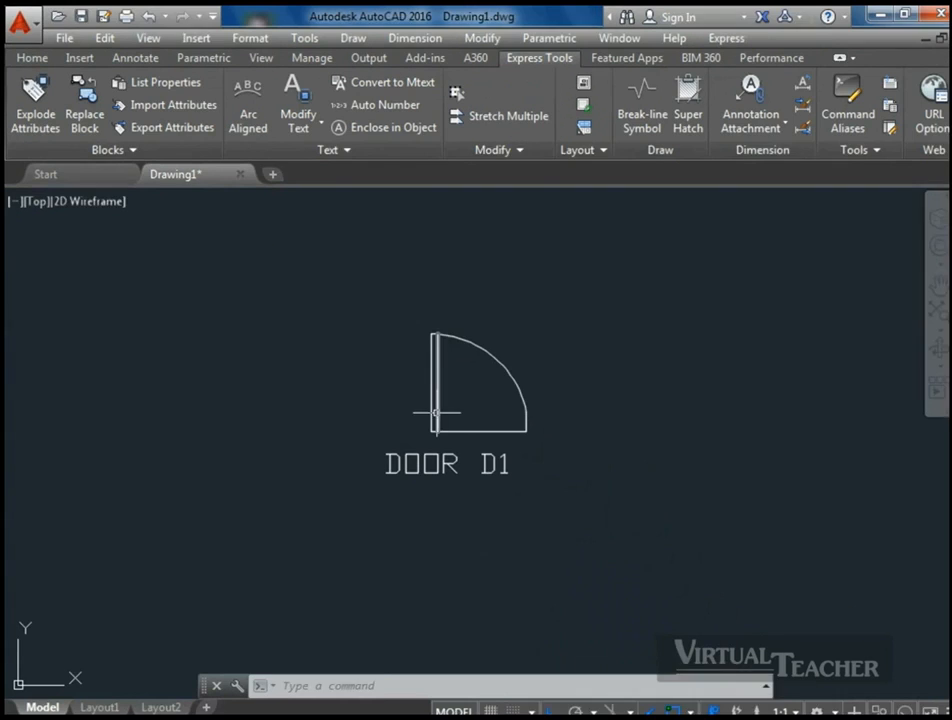
{"action": "key", "text": "Escape"}
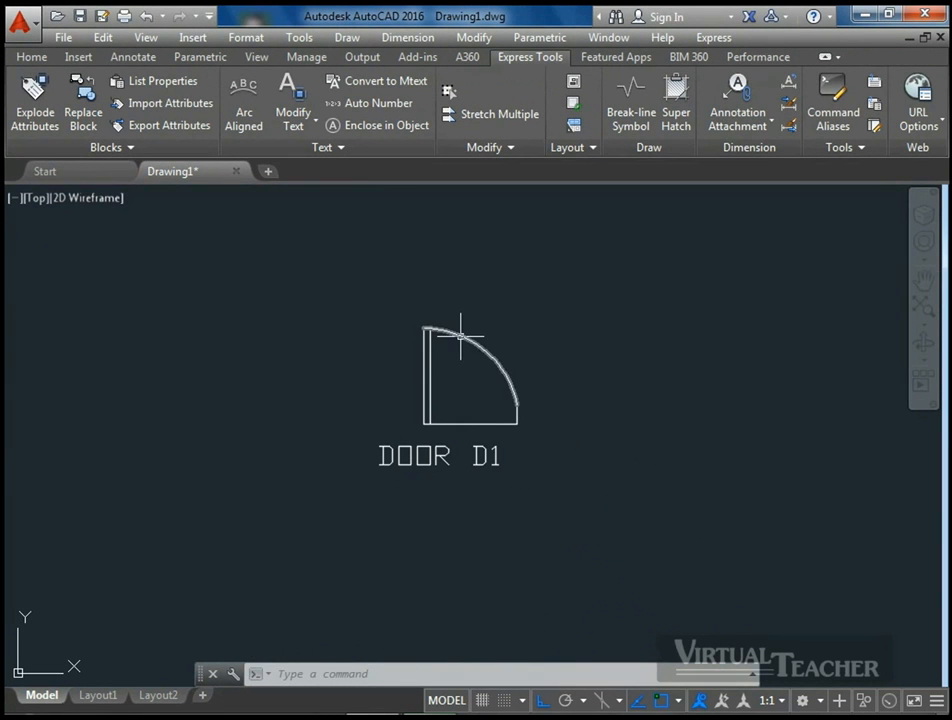
{"action": "mouse_move", "coordinate": [460, 336]}
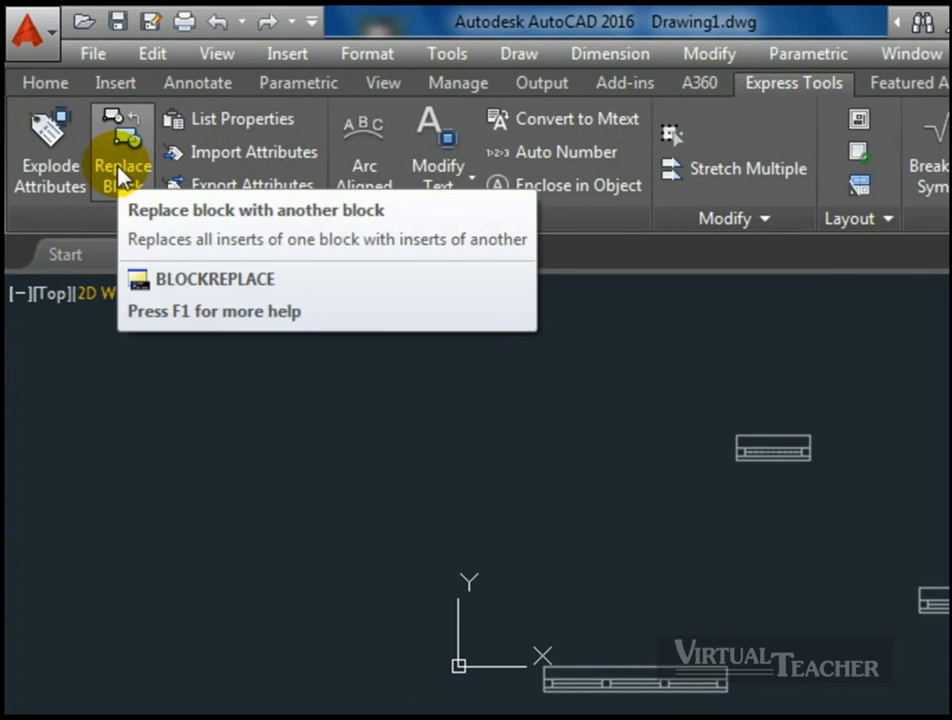
Step: Start Replace Block and set W1 as the block to be replaced, picking its two-pane window insert in the drawing
{"action": "left_click", "coordinate": [121, 160]}
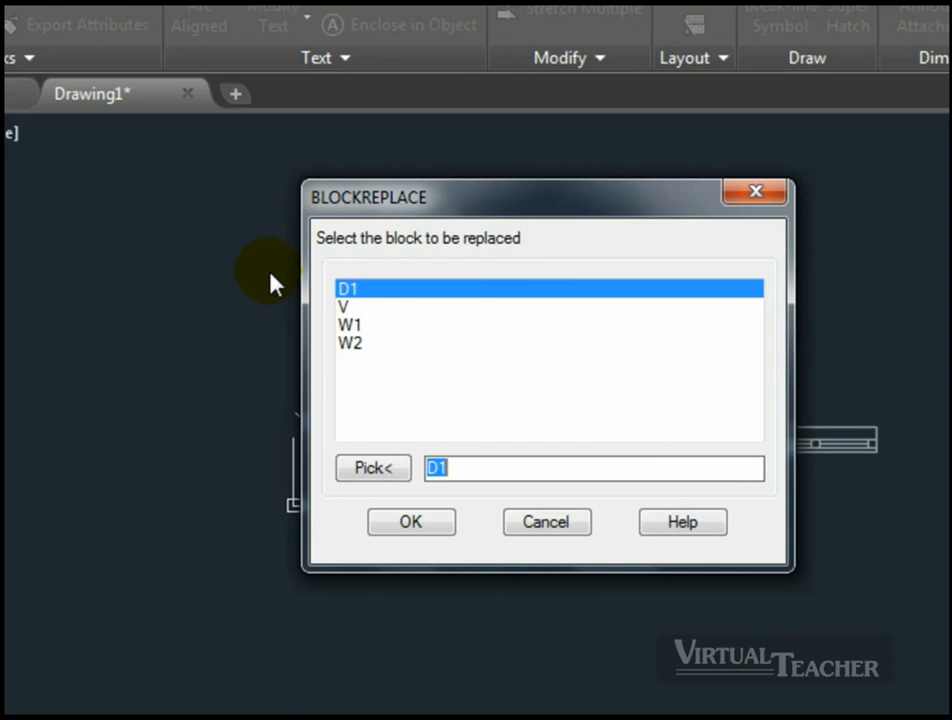
{"action": "left_click", "coordinate": [362, 327]}
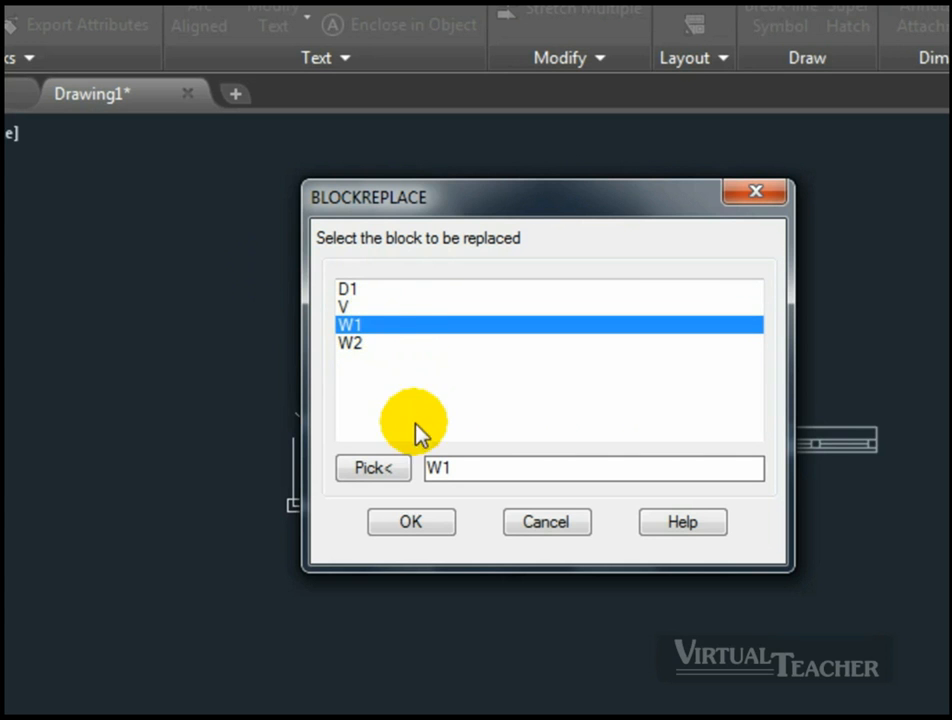
{"action": "left_click", "coordinate": [381, 476]}
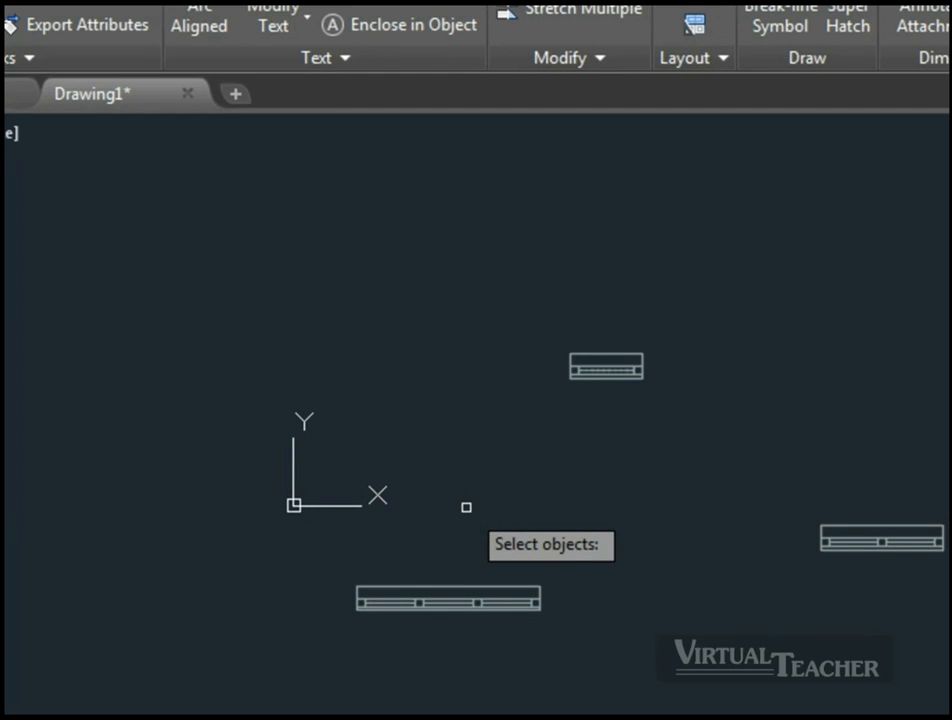
{"action": "left_click", "coordinate": [822, 530]}
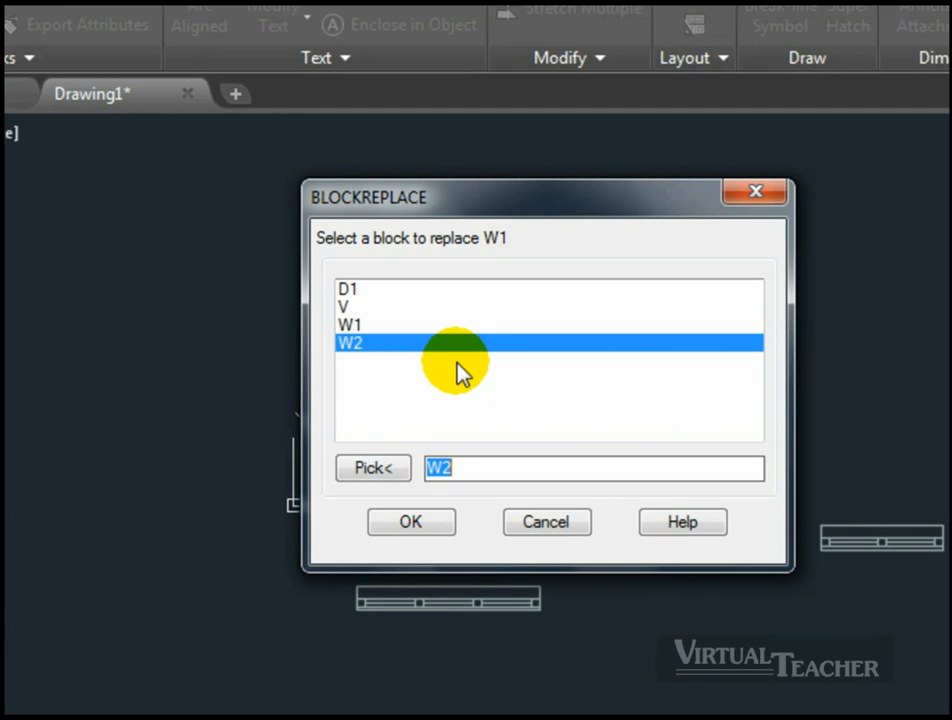
Step: Choose block V as the replacement for W1 and decline purging the unreferenced items
{"action": "left_click", "coordinate": [367, 341]}
{"action": "left_click", "coordinate": [348, 306]}
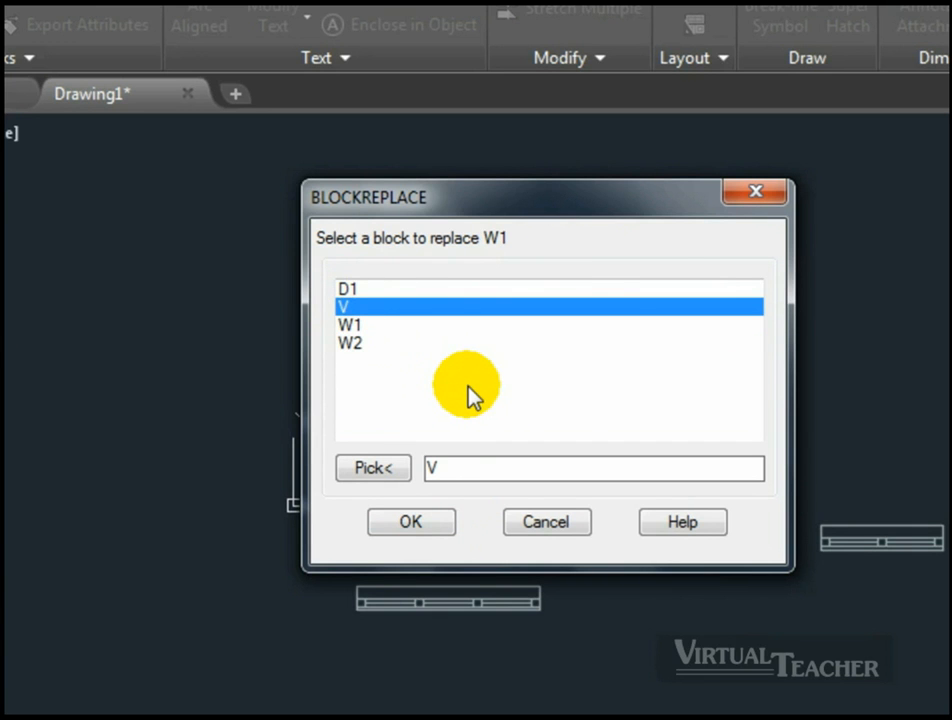
{"action": "left_click", "coordinate": [411, 521]}
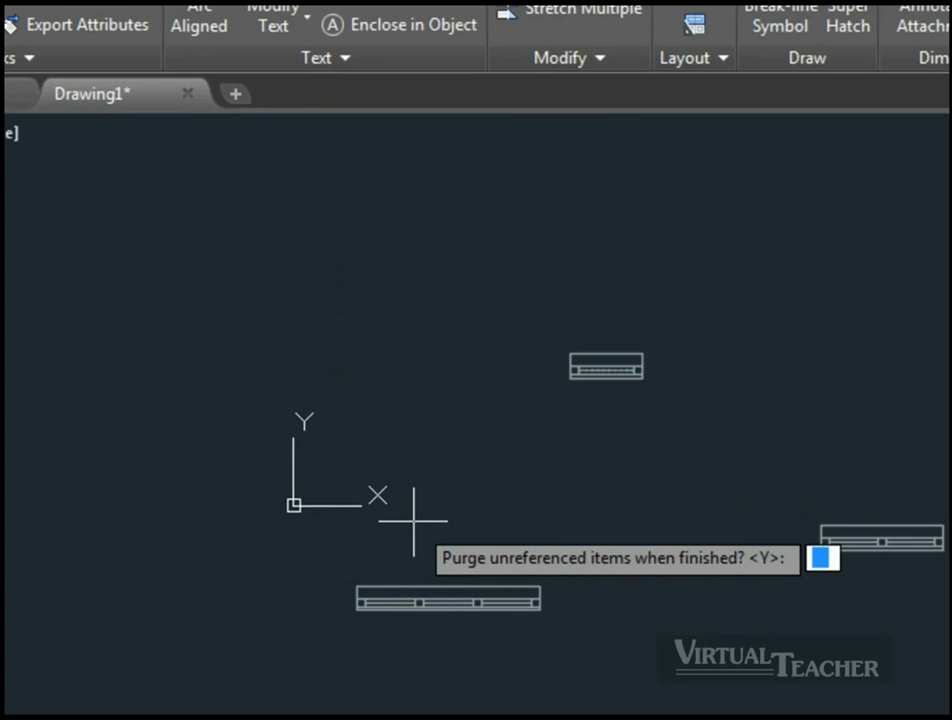
{"action": "type", "text": "y"}
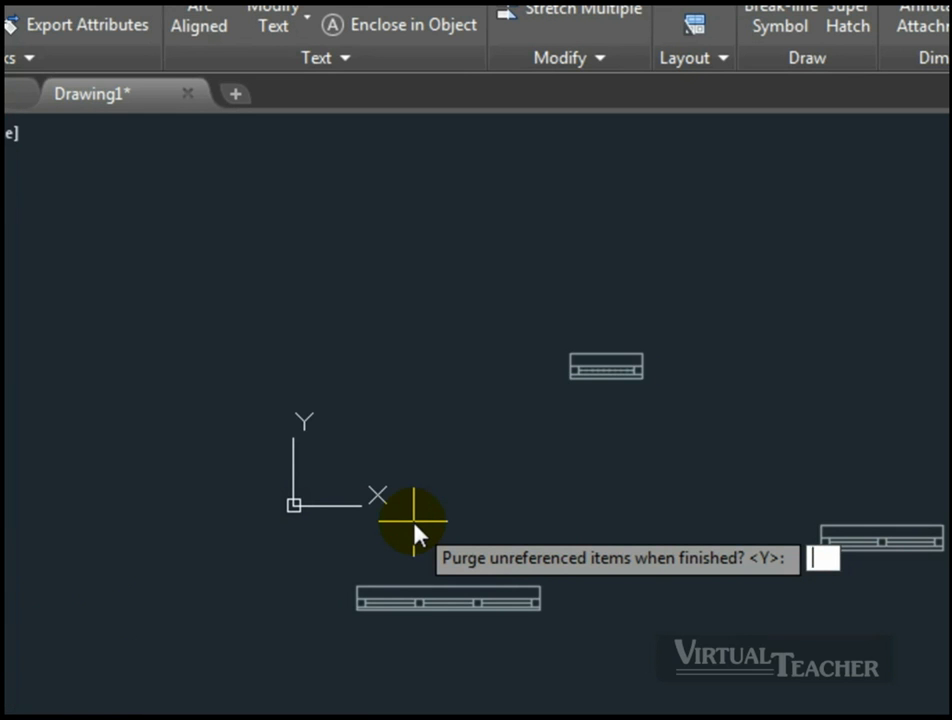
{"action": "key", "text": "n"}
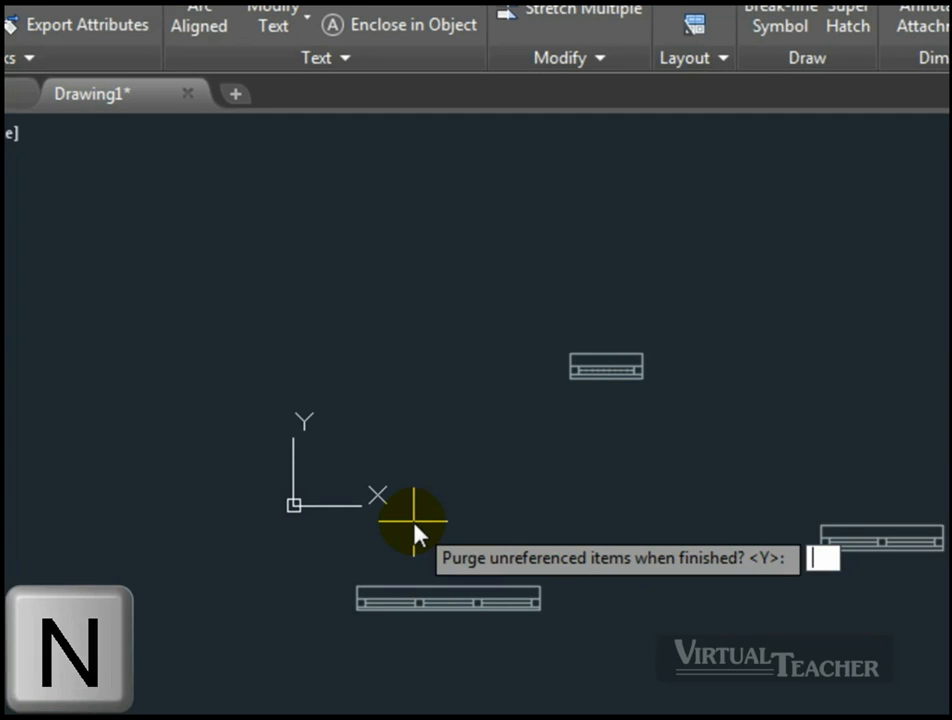
{"action": "key", "text": "Return"}
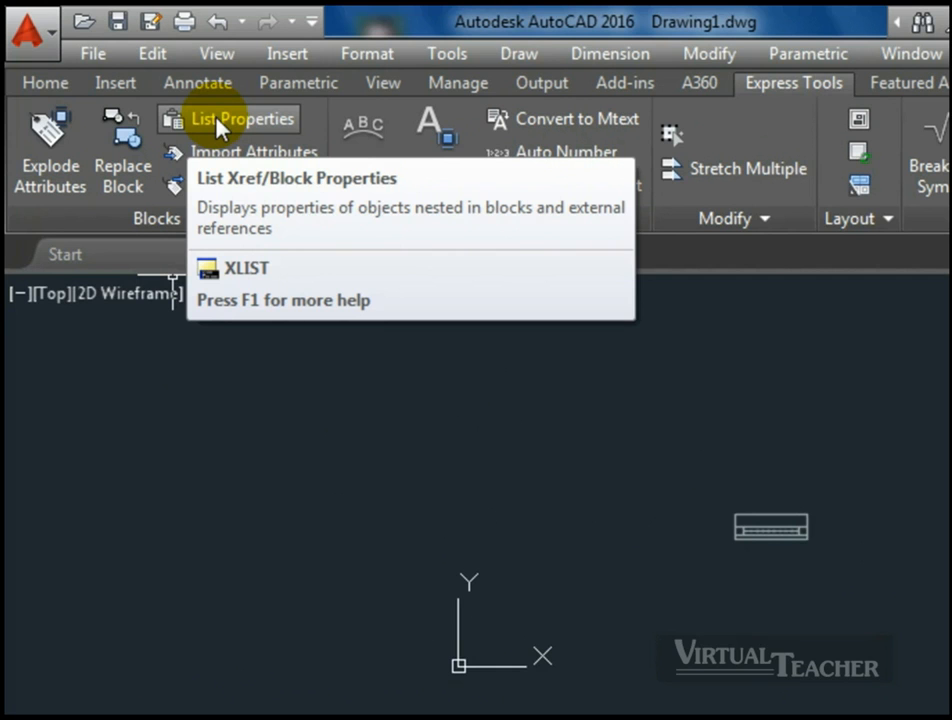
Step: List the properties of an outline line nested in the wide three-pane window block, then close the list
{"action": "left_click", "coordinate": [218, 122]}
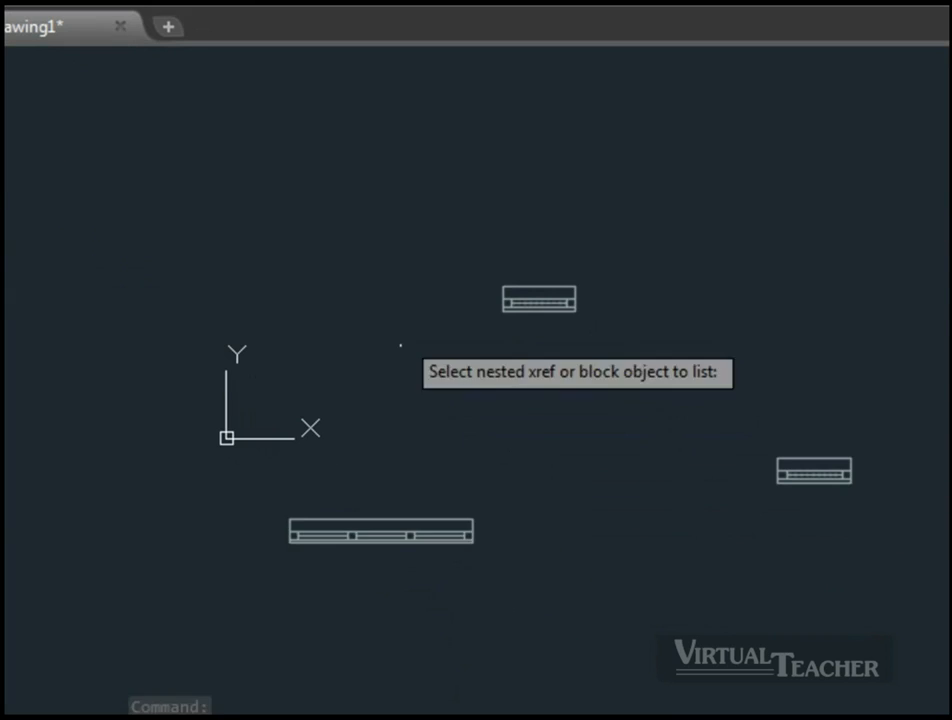
{"action": "left_click", "coordinate": [405, 524]}
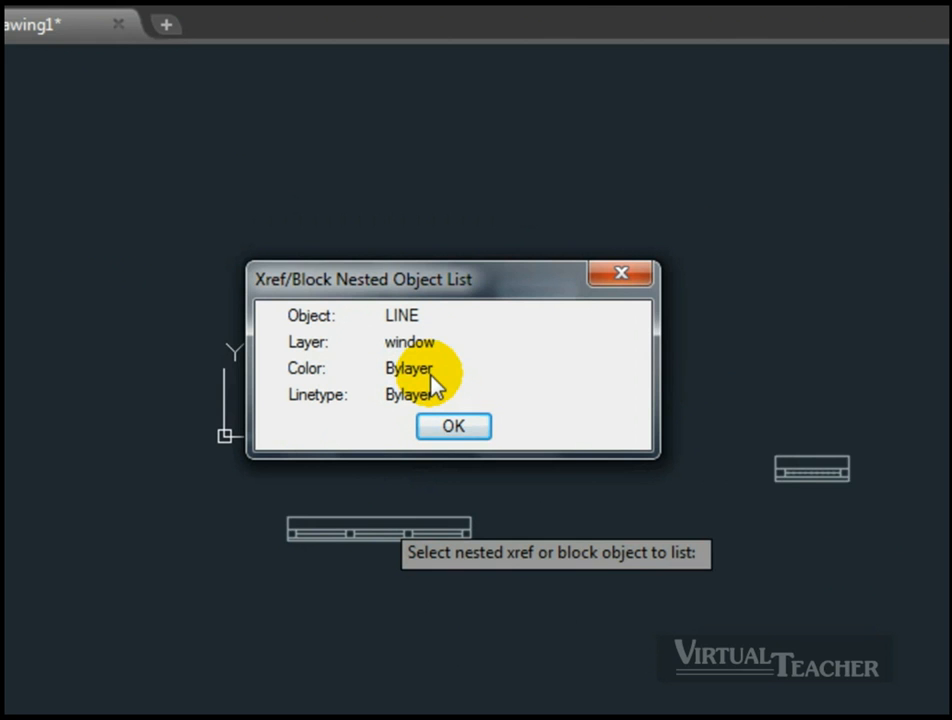
{"action": "left_click", "coordinate": [610, 278]}
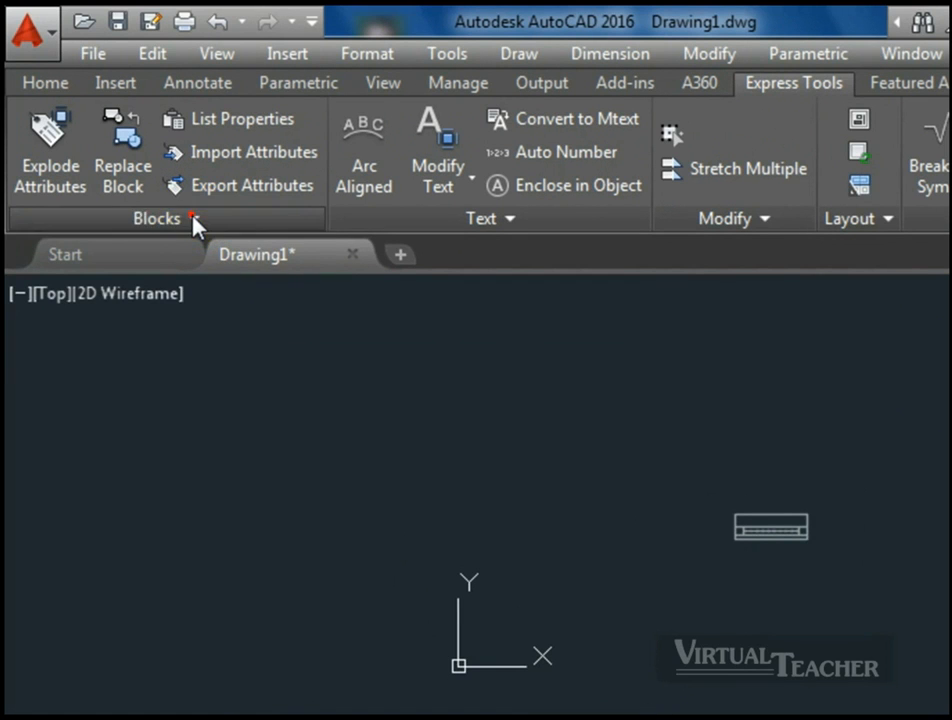
Step: Convert block W1 to an xref, using D1.dwg as the xref file
{"action": "left_click", "coordinate": [195, 220]}
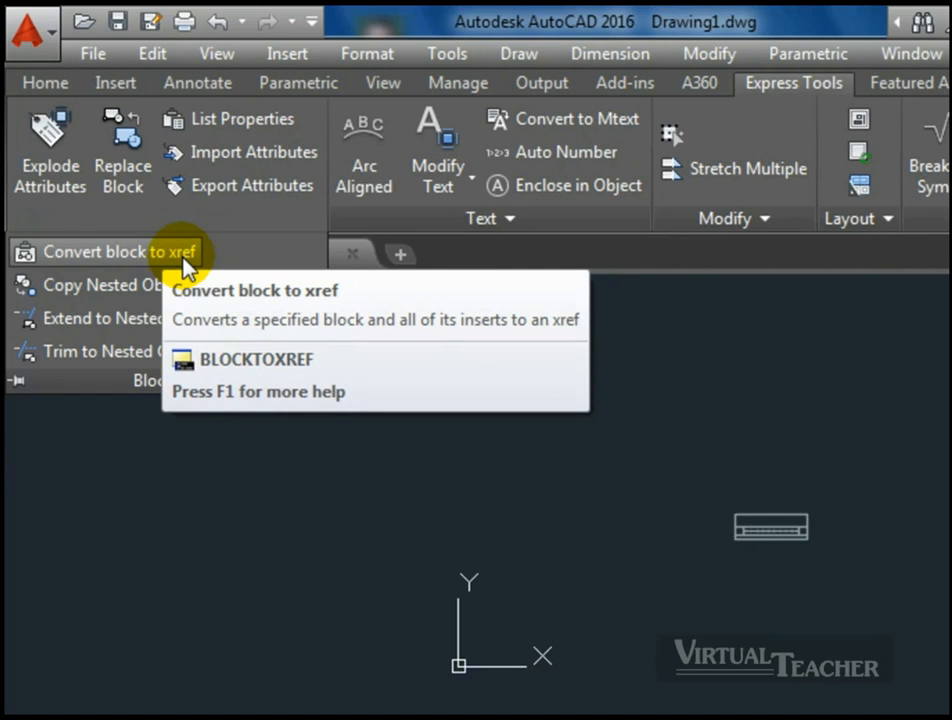
{"action": "left_click", "coordinate": [186, 262]}
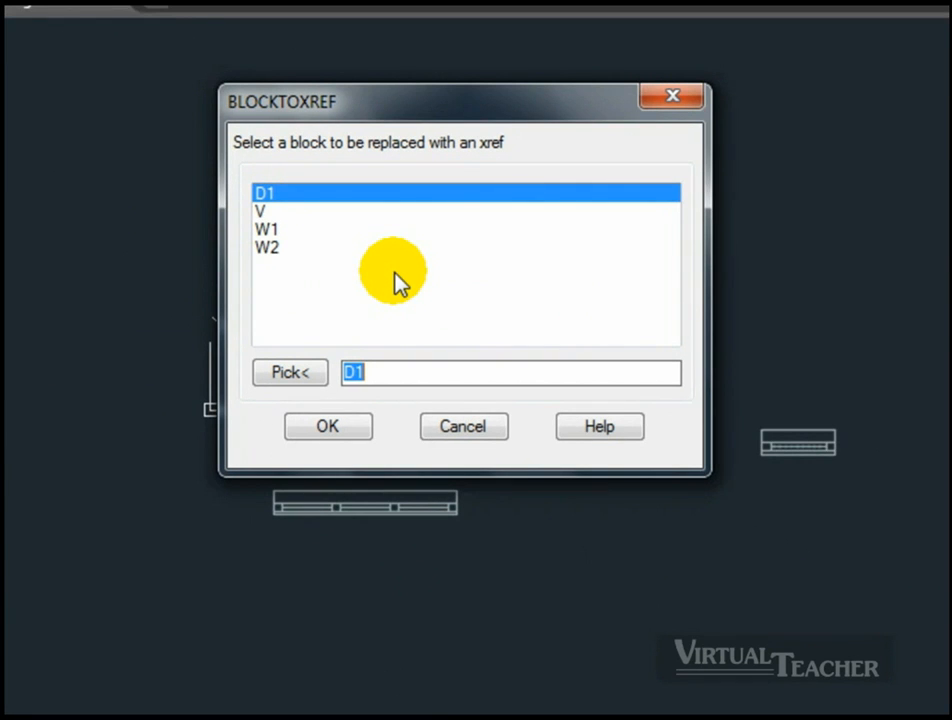
{"action": "left_click", "coordinate": [267, 231]}
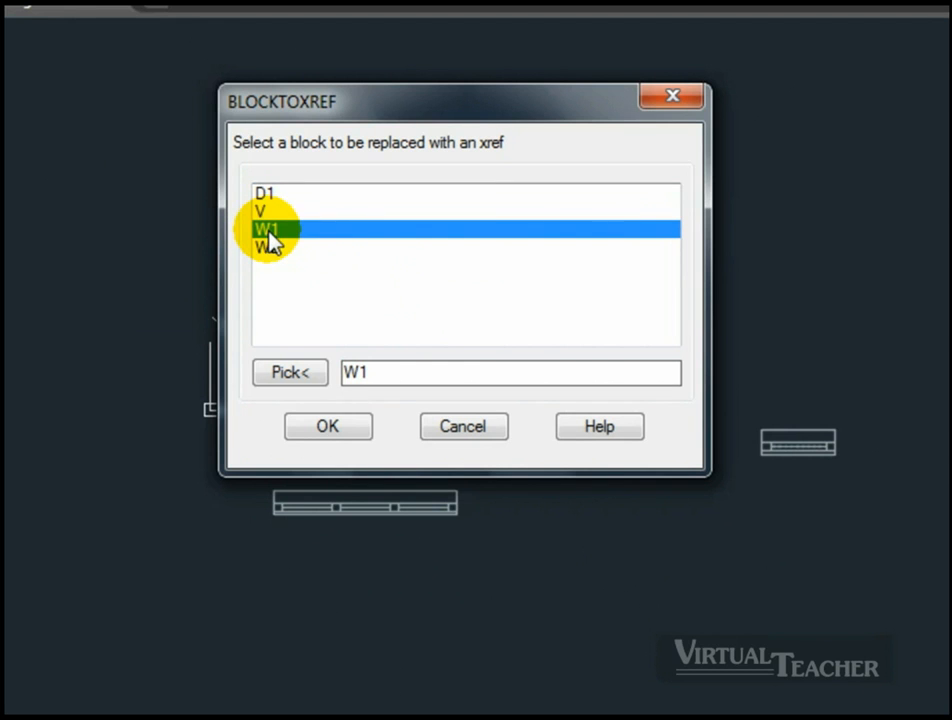
{"action": "left_click", "coordinate": [318, 428]}
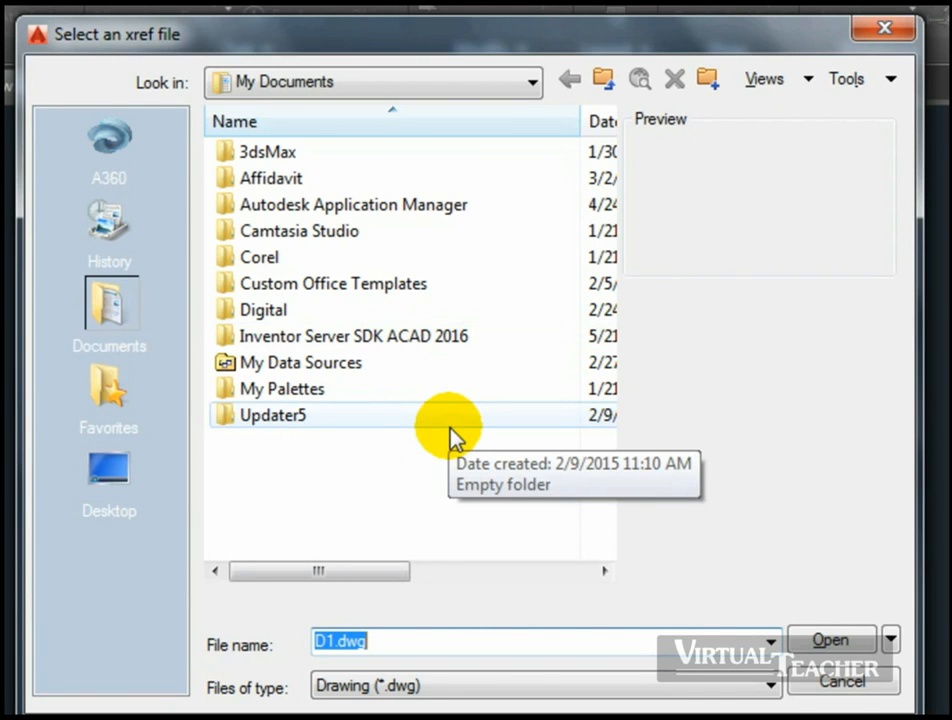
{"action": "left_click", "coordinate": [828, 640]}
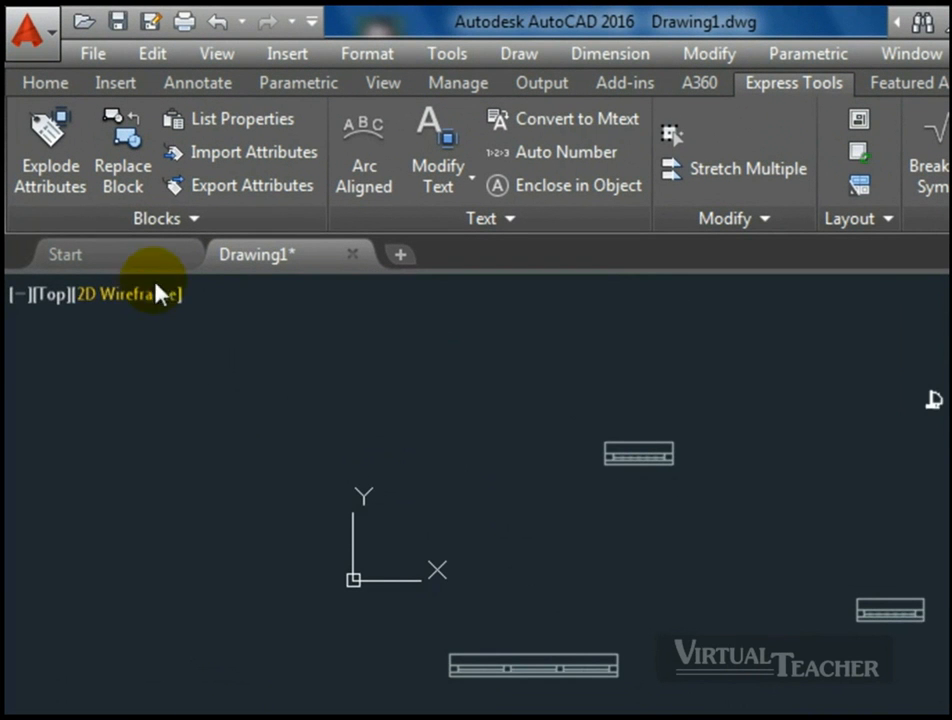
Step: Start Copy Nested Objects and select the top, right and lower lines plus two pane lines of the wide window block
{"action": "left_click", "coordinate": [160, 218]}
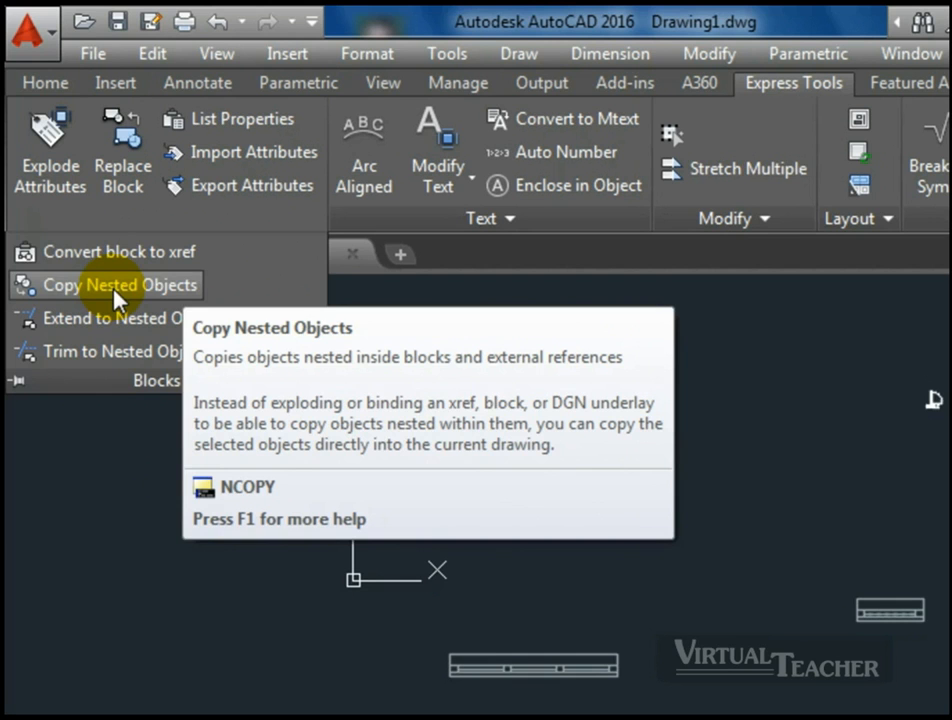
{"action": "left_click", "coordinate": [114, 288]}
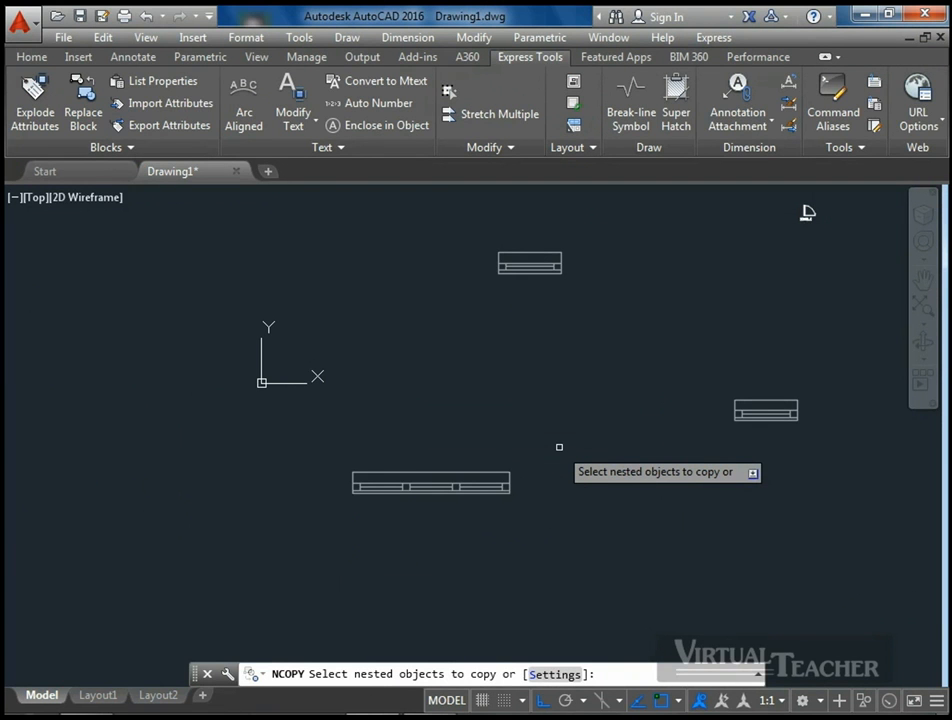
{"action": "left_click", "coordinate": [480, 472]}
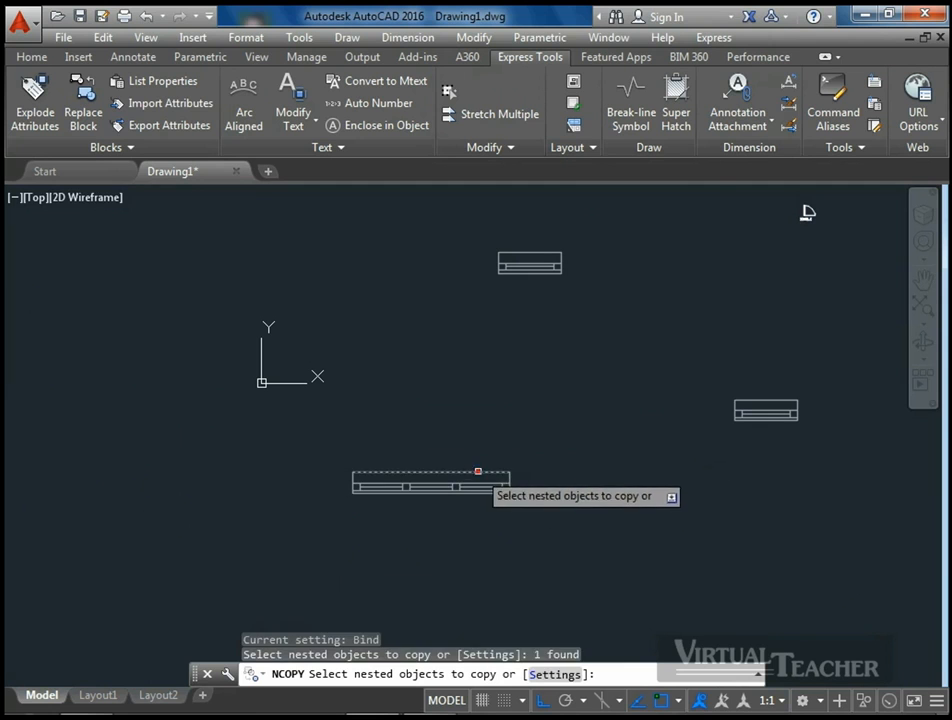
{"action": "left_click", "coordinate": [510, 488]}
{"action": "left_click", "coordinate": [506, 484]}
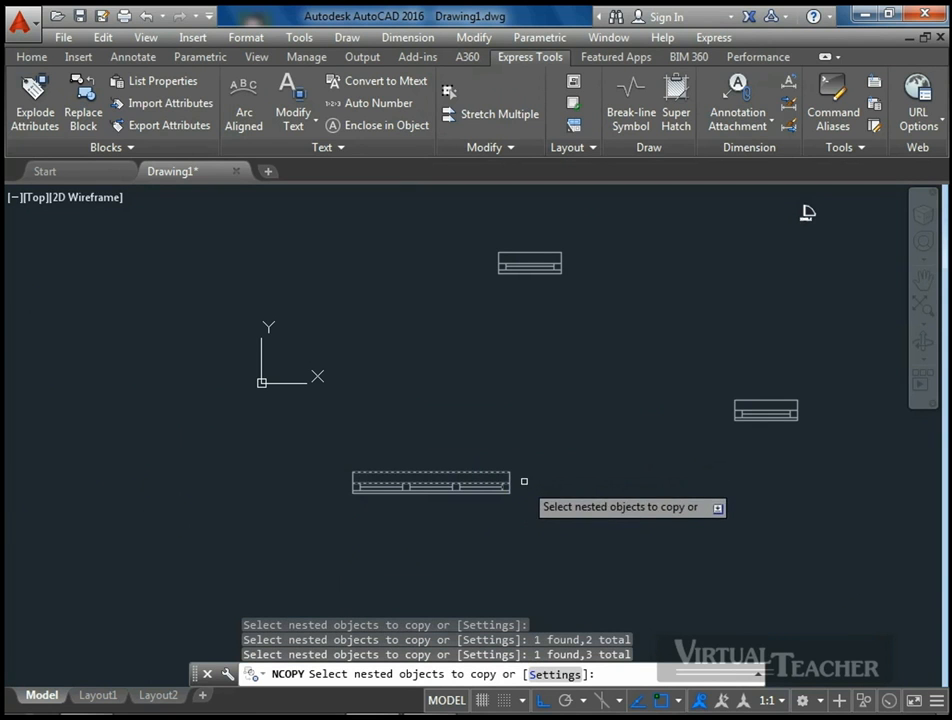
{"action": "left_click", "coordinate": [509, 479]}
{"action": "left_click", "coordinate": [495, 492]}
{"action": "left_click", "coordinate": [491, 487]}
{"action": "left_click", "coordinate": [481, 487]}
{"action": "left_click", "coordinate": [440, 487]}
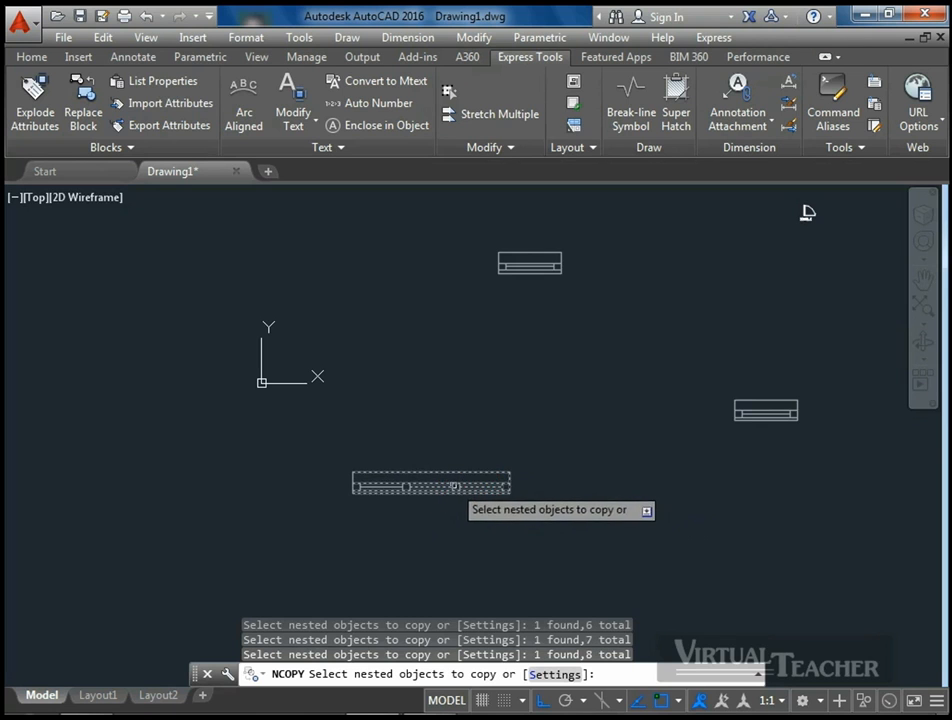
Step: Add the wide window's left edge and remaining inner lines to the nested-object selection and finish selecting
{"action": "scroll", "coordinate": [394, 491], "scroll_direction": "up", "scroll_amount": 5}
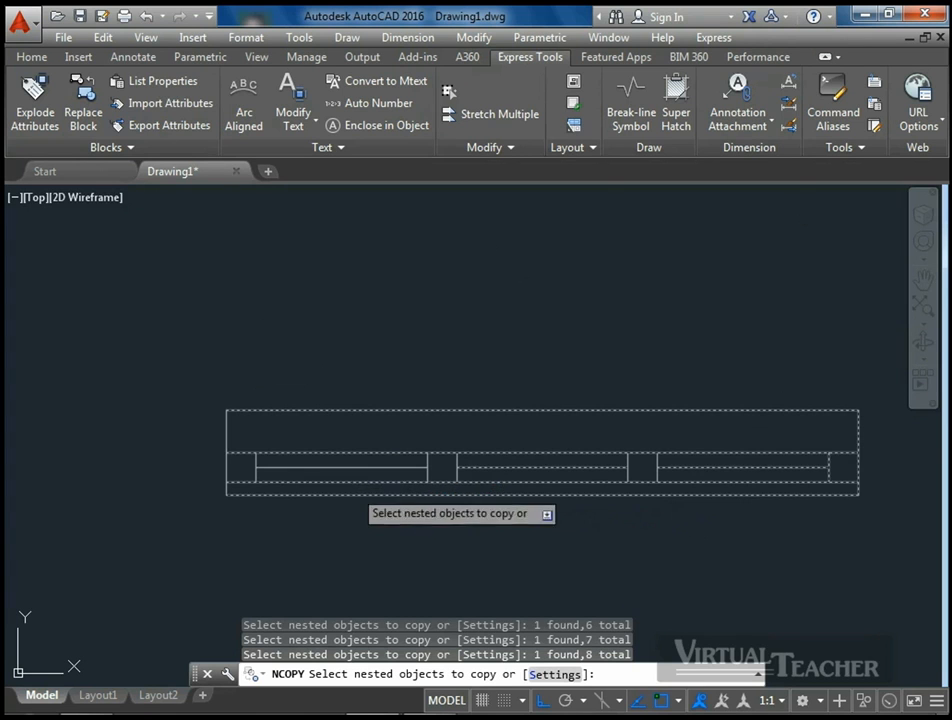
{"action": "left_click", "coordinate": [227, 441]}
{"action": "left_click", "coordinate": [254, 468]}
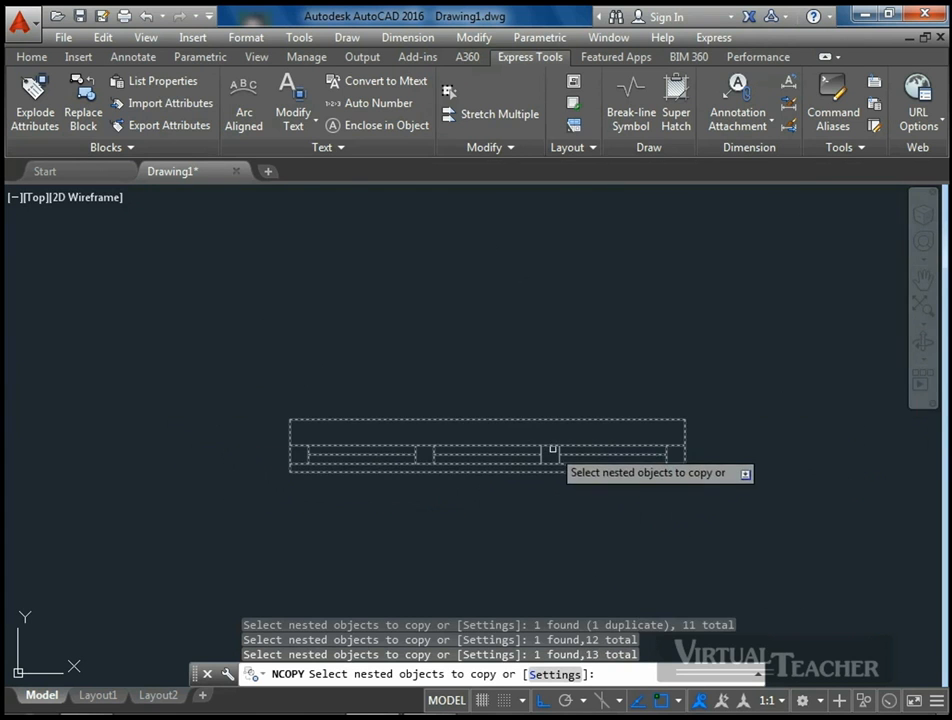
{"action": "left_click", "coordinate": [557, 452]}
{"action": "scroll", "coordinate": [560, 452], "scroll_direction": "up", "scroll_amount": 5}
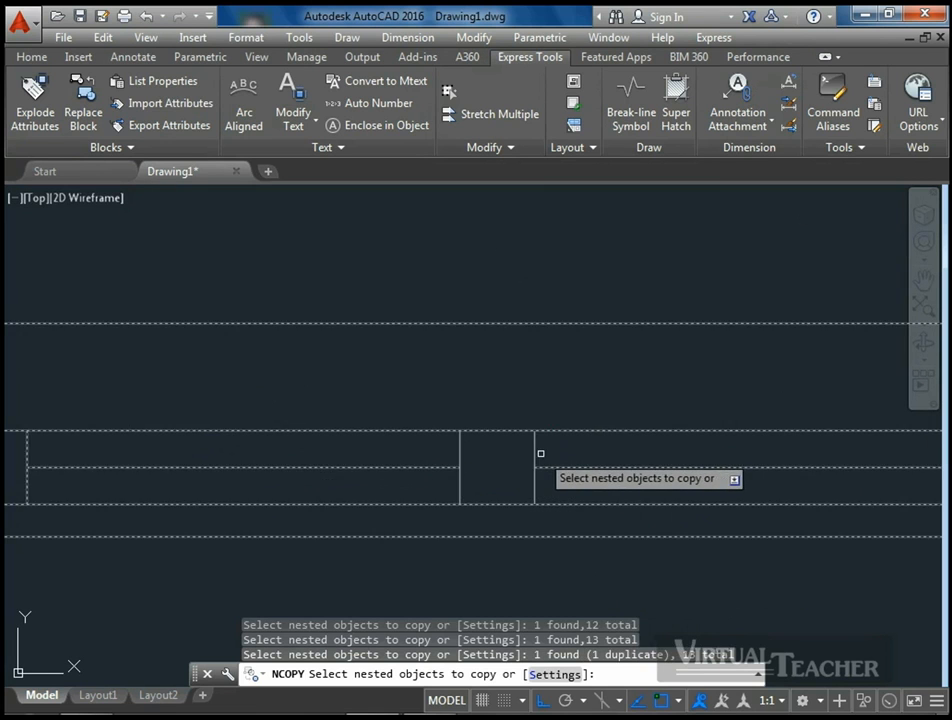
{"action": "left_click", "coordinate": [534, 455]}
{"action": "left_click", "coordinate": [455, 450]}
{"action": "scroll", "coordinate": [452, 452], "scroll_direction": "down", "scroll_amount": 5}
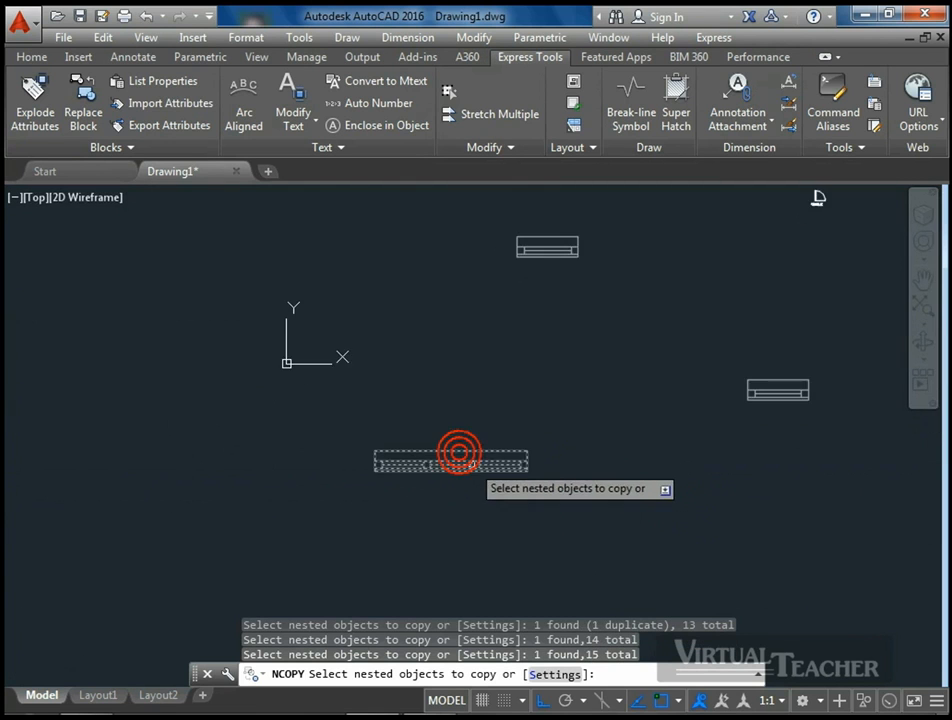
{"action": "scroll", "coordinate": [474, 452], "scroll_direction": "up", "scroll_amount": 2}
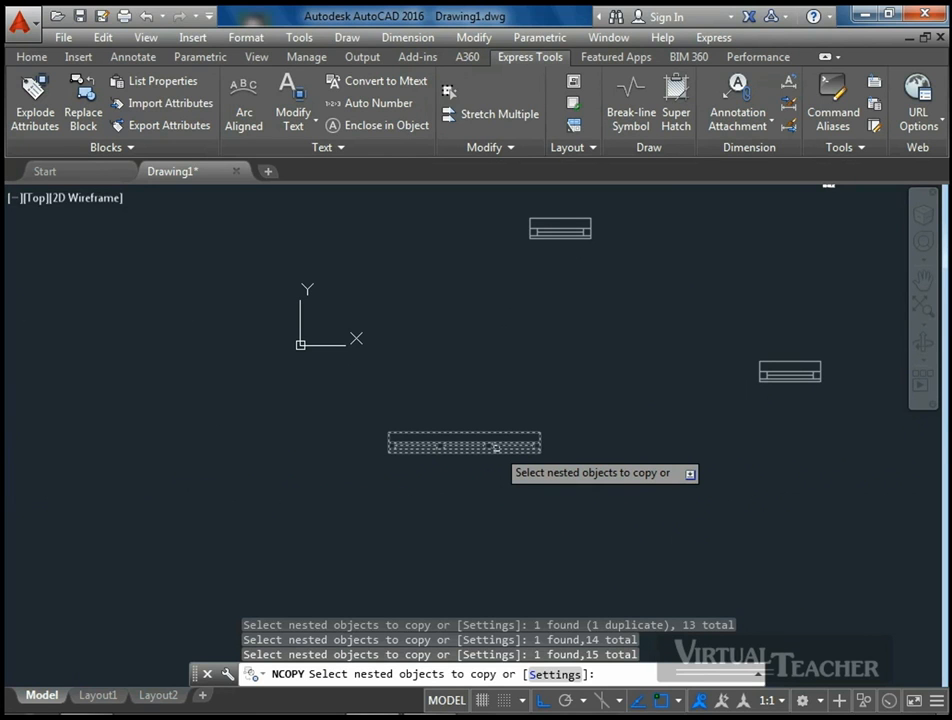
{"action": "key", "text": "Return"}
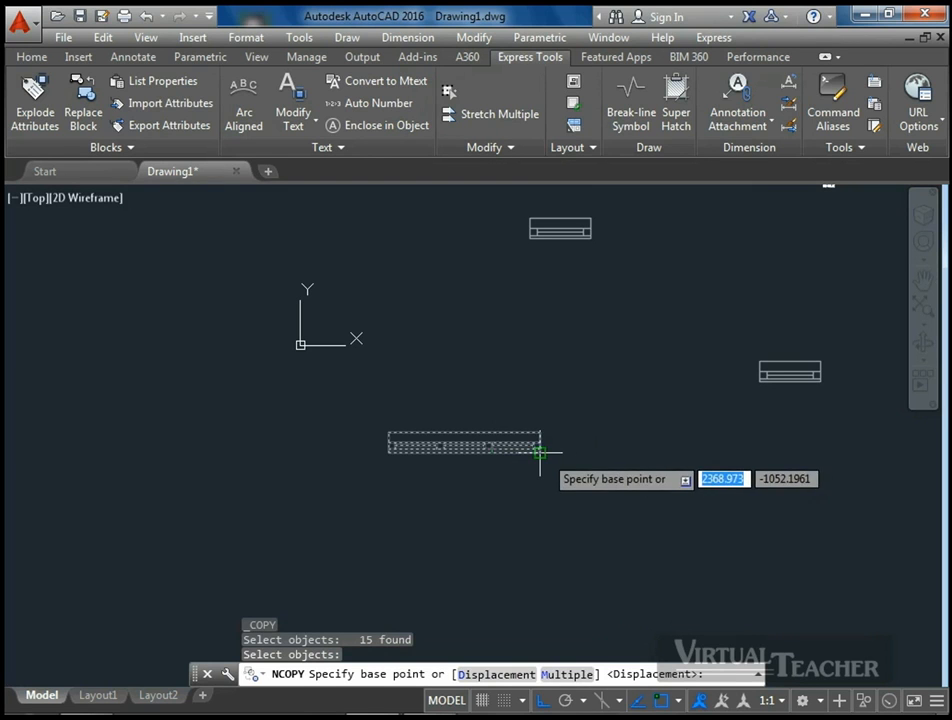
Step: Copy the selected nested window lines from the lower-right corner as a 10-item array straight down, spaced about 376 units
{"action": "left_click", "coordinate": [540, 452]}
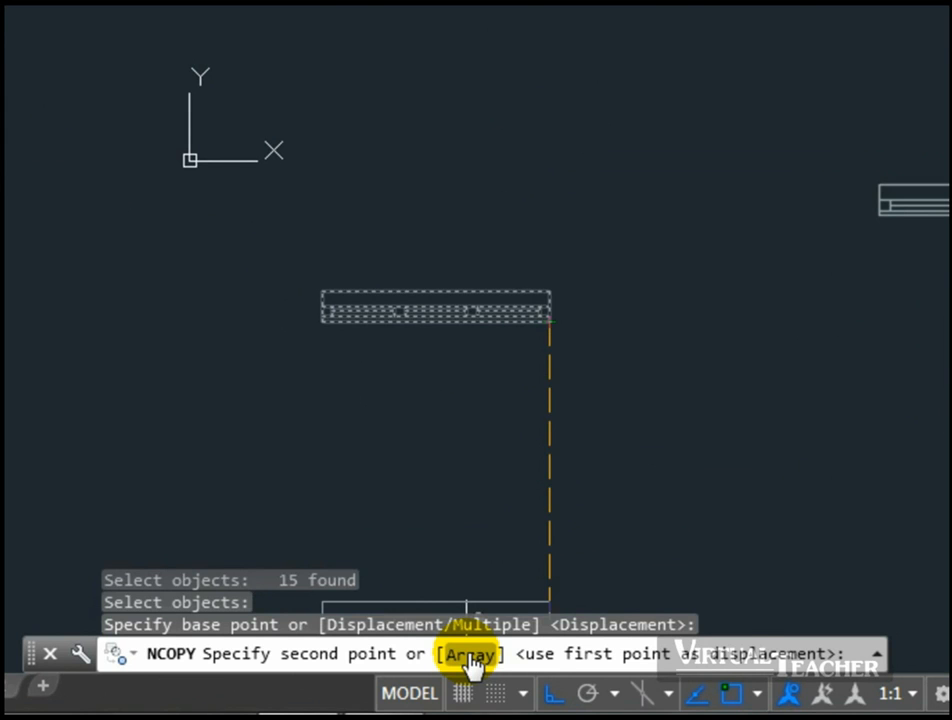
{"action": "left_click", "coordinate": [469, 657]}
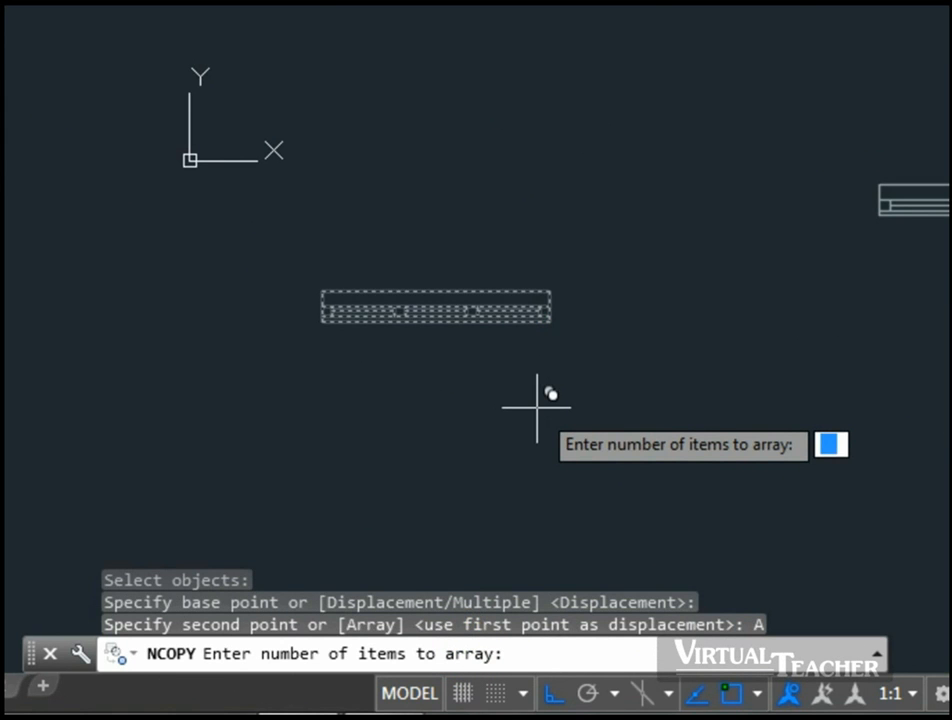
{"action": "type", "text": "10"}
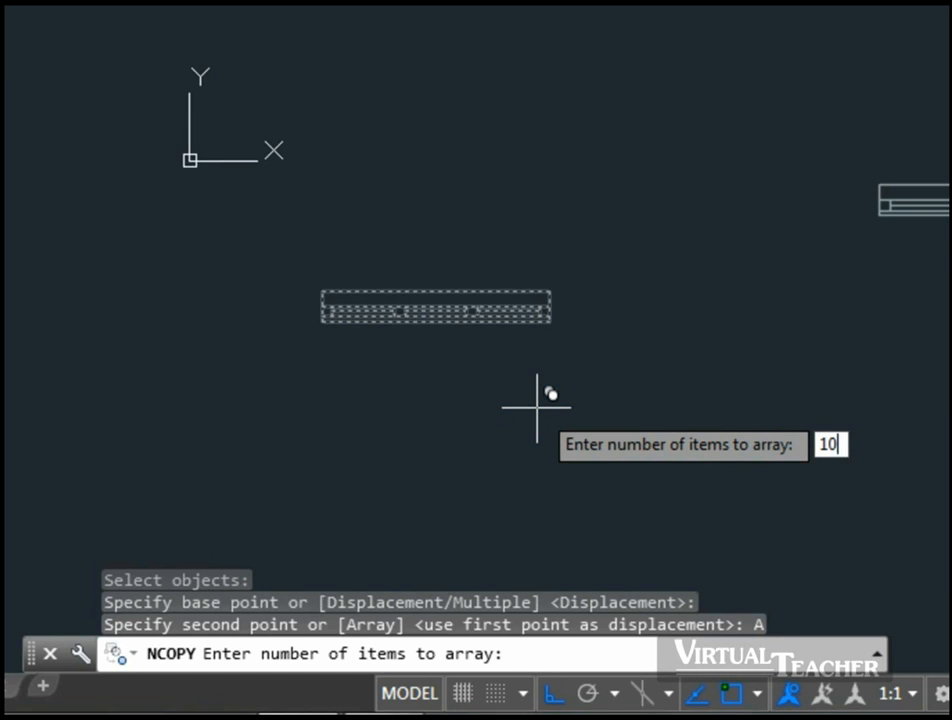
{"action": "key", "text": "Return"}
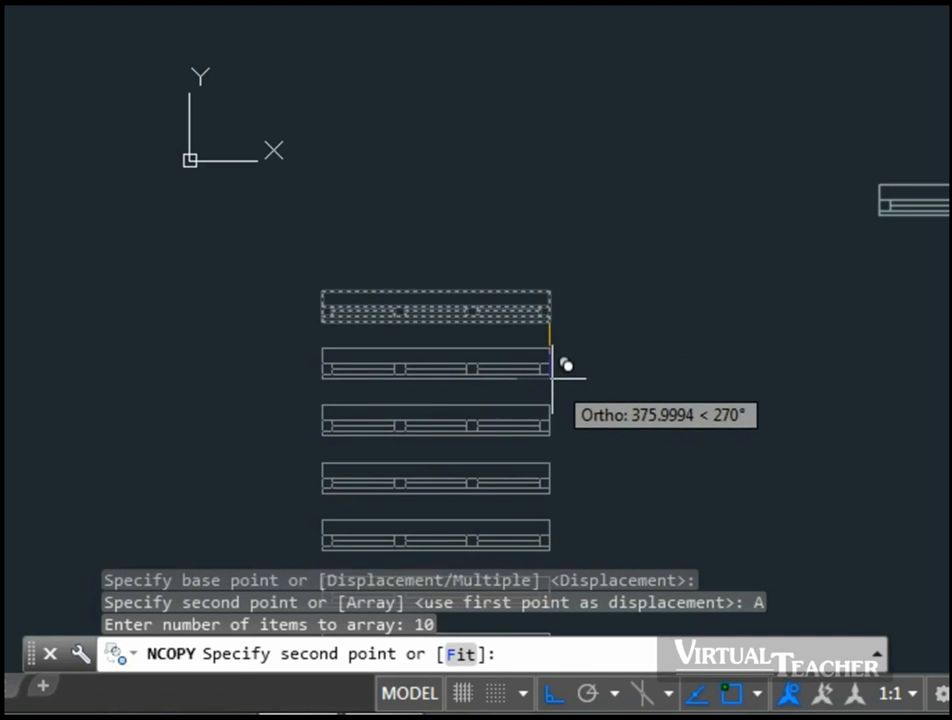
{"action": "left_click", "coordinate": [552, 378]}
{"action": "mouse_move", "coordinate": [489, 514]}
{"action": "middle_mouse_down"}
{"action": "mouse_move", "coordinate": [527, 323]}
{"action": "mouse_move", "coordinate": [535, 342]}
{"action": "middle_mouse_up"}
{"action": "scroll", "coordinate": [525, 343], "scroll_direction": "down", "scroll_amount": 2}
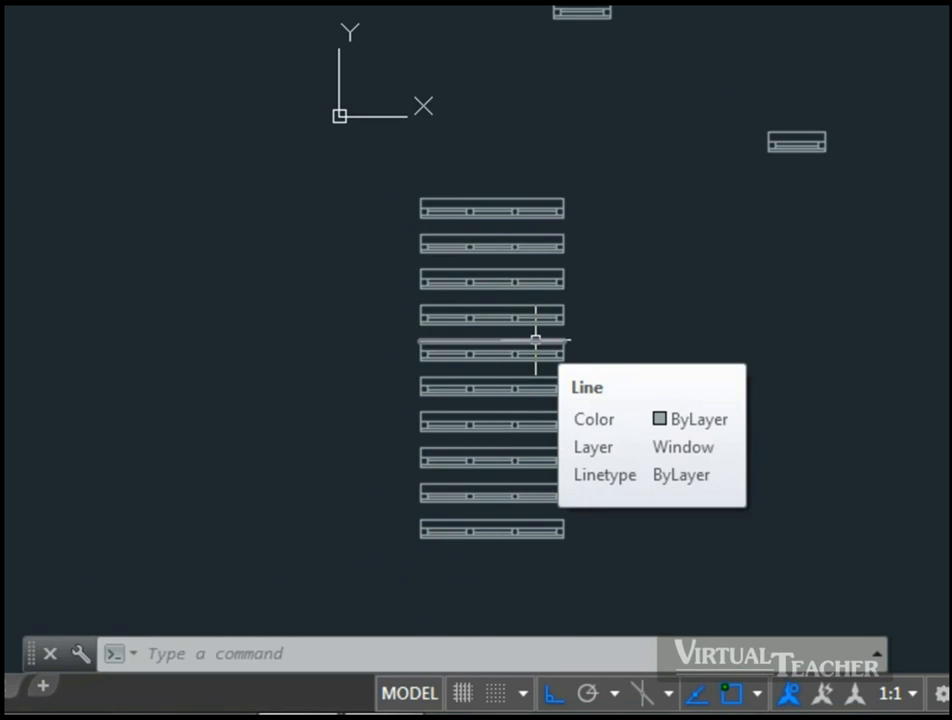
Step: Undo the 10-item array of nested window lines
{"action": "key", "text": "ctrl+z"}
{"action": "key", "text": "ctrl+z"}
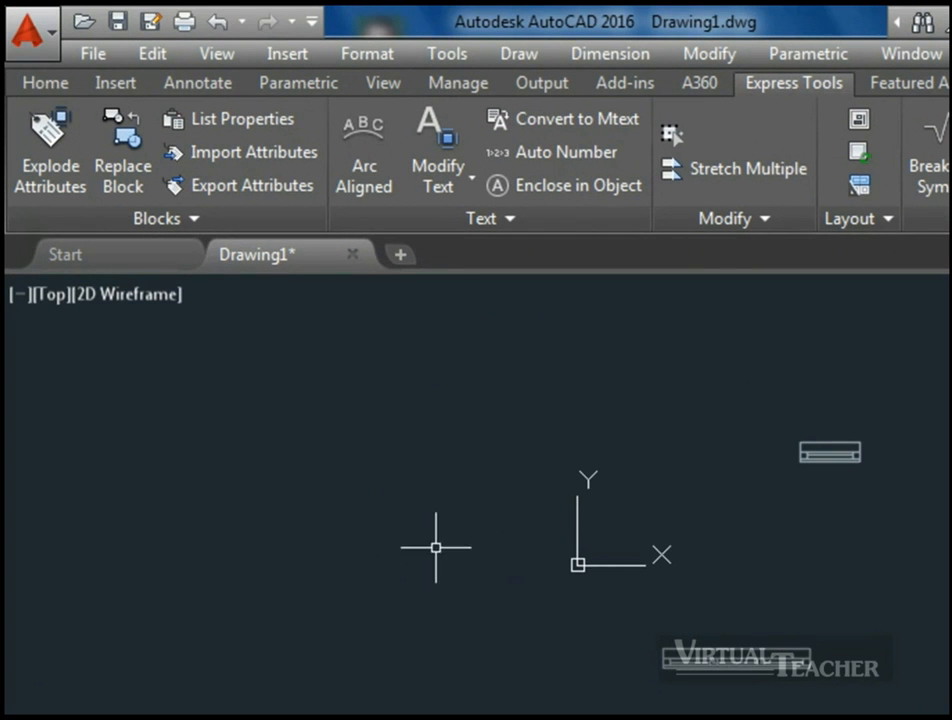
Step: Start Copy Nested Objects again and select the top edge and one post line of the wide window block
{"action": "left_click", "coordinate": [212, 220]}
{"action": "left_click", "coordinate": [146, 290]}
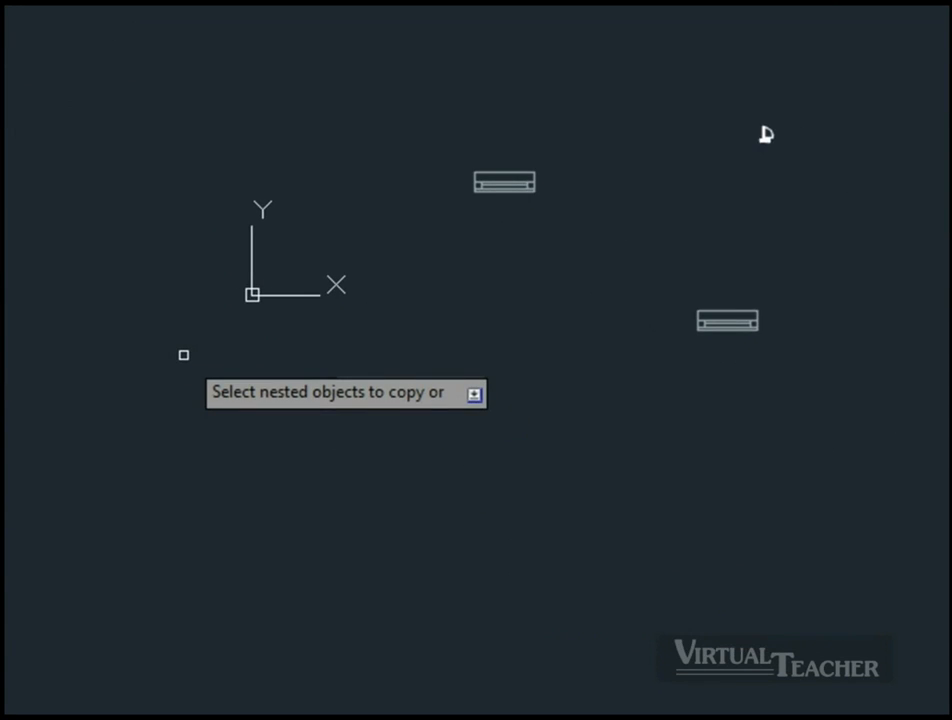
{"action": "left_click", "coordinate": [455, 381]}
{"action": "left_click", "coordinate": [437, 390]}
{"action": "left_click", "coordinate": [436, 391]}
{"action": "scroll", "coordinate": [423, 402], "scroll_direction": "up", "scroll_amount": 4}
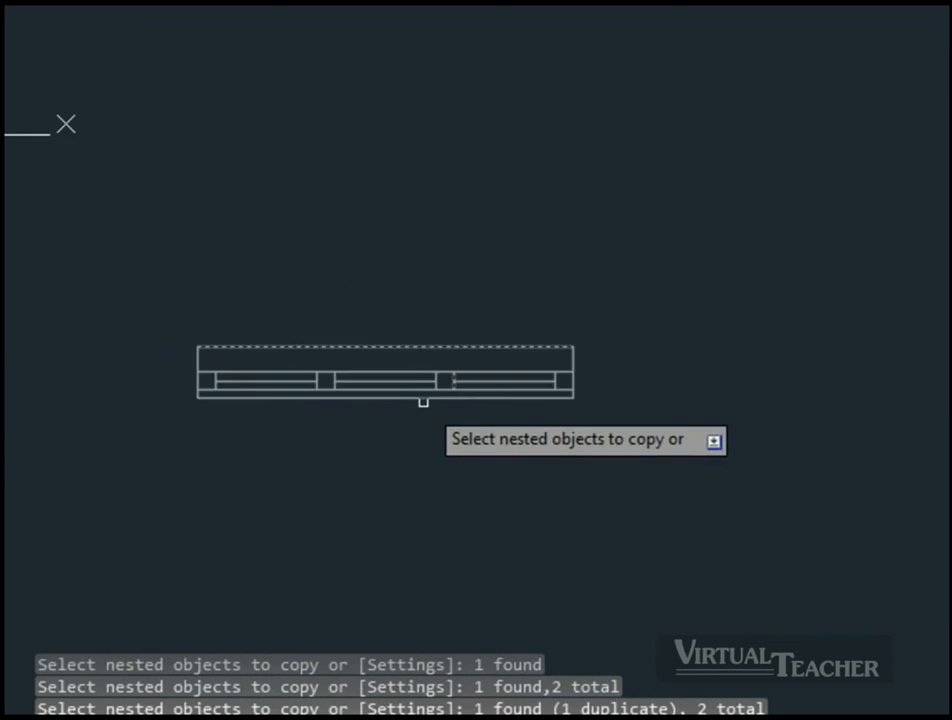
{"action": "scroll", "coordinate": [423, 402], "scroll_direction": "up", "scroll_amount": 2}
Step: Add the wide window's right edge, long horizontal frame lines and right pane lines to the nested-object selection
{"action": "left_click", "coordinate": [614, 370]}
{"action": "left_click", "coordinate": [633, 356]}
{"action": "left_click", "coordinate": [633, 357]}
{"action": "left_click", "coordinate": [629, 380]}
{"action": "left_click", "coordinate": [646, 383]}
{"action": "left_click", "coordinate": [661, 380]}
{"action": "left_click", "coordinate": [580, 396]}
{"action": "left_click", "coordinate": [436, 370]}
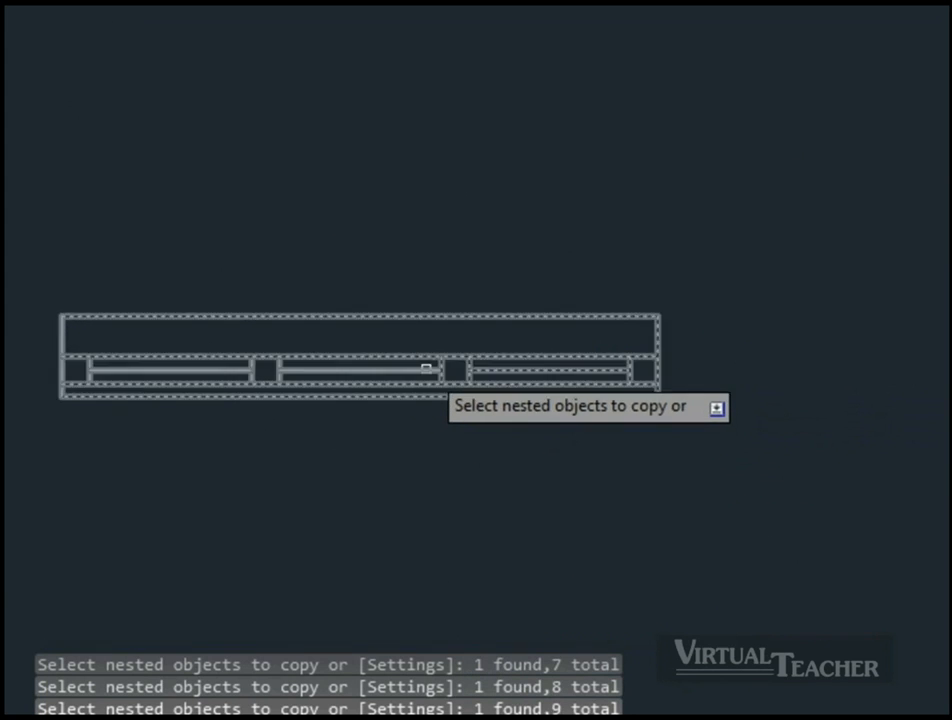
Step: Add the center lines of the left and middle panes and the post lines between them to the nested-object selection
{"action": "left_click", "coordinate": [272, 366]}
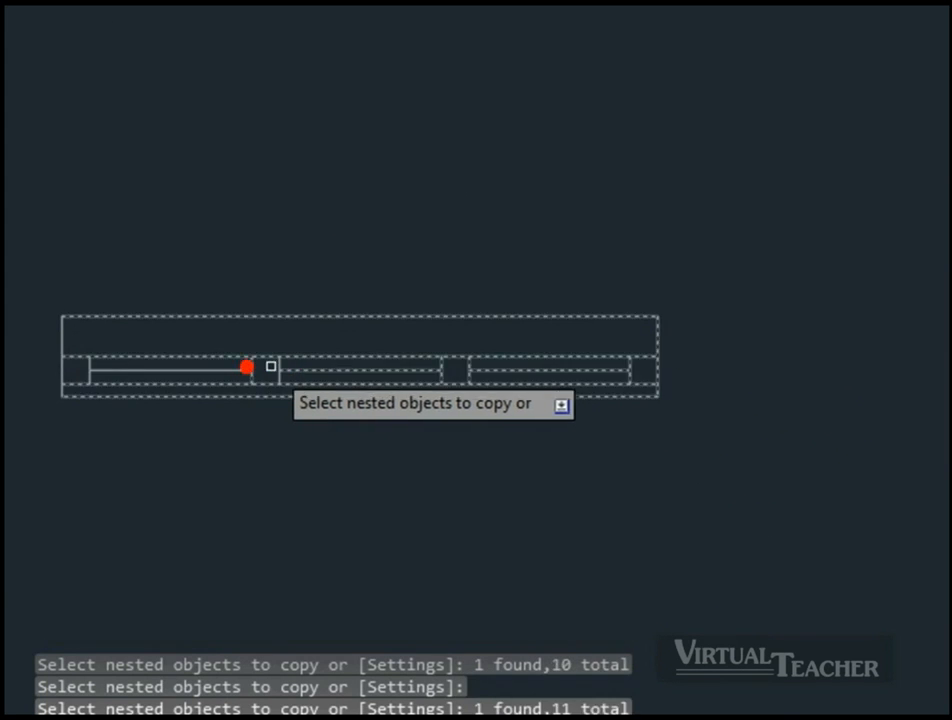
{"action": "left_click", "coordinate": [264, 368]}
{"action": "left_click", "coordinate": [295, 366]}
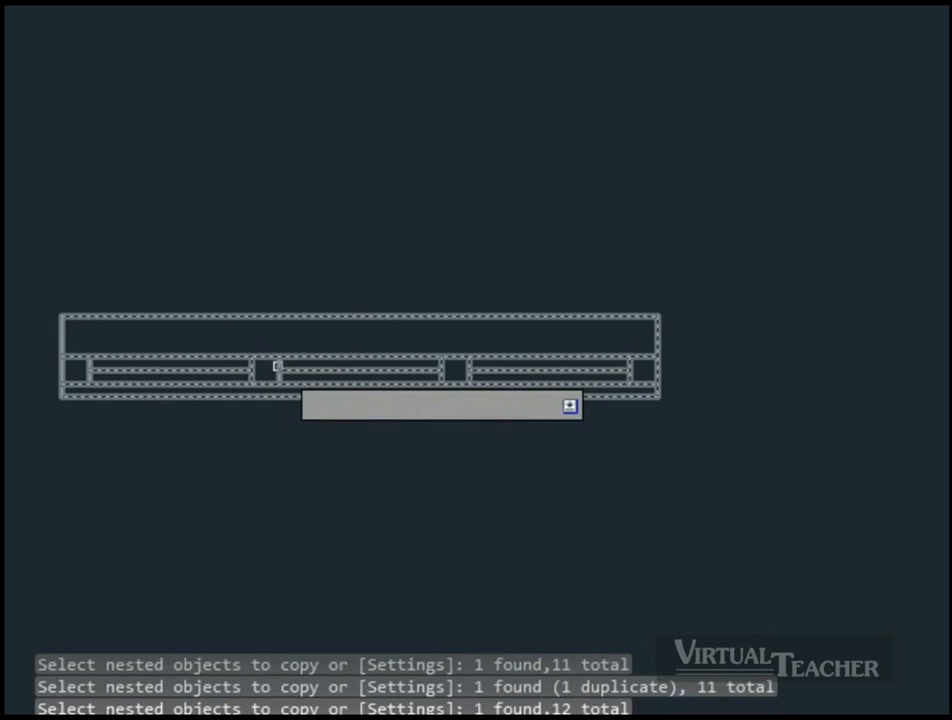
{"action": "left_click", "coordinate": [276, 366]}
{"action": "scroll", "coordinate": [360, 345], "scroll_direction": "up", "scroll_amount": 6}
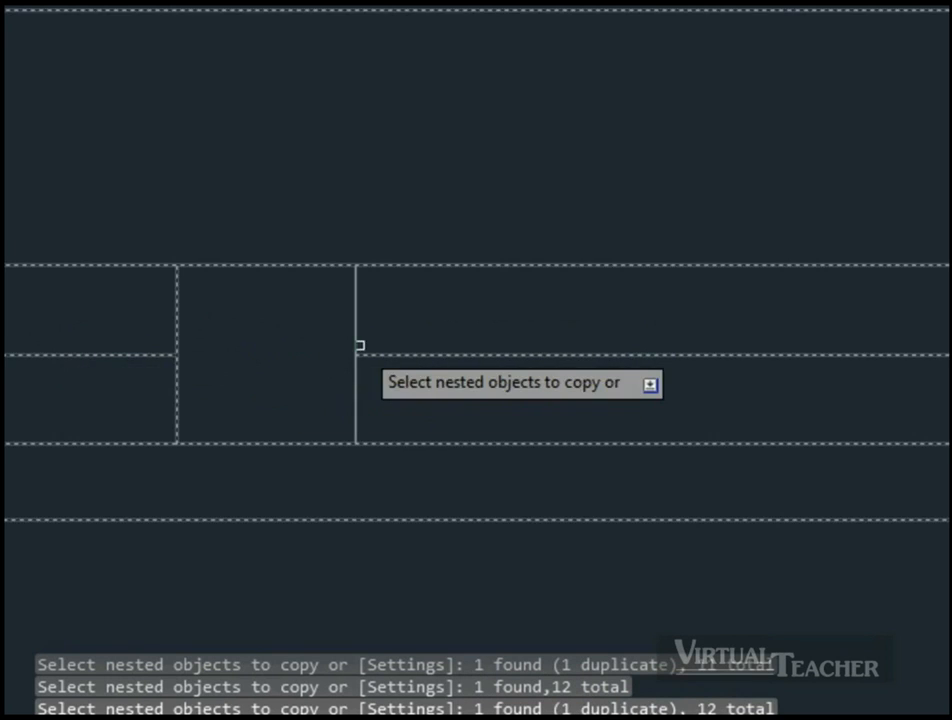
{"action": "left_click", "coordinate": [360, 345]}
{"action": "scroll", "coordinate": [276, 376], "scroll_direction": "down", "scroll_amount": 6}
Step: Add the wide window's left edge and the post line beside it, and finish selecting nested objects
{"action": "left_click", "coordinate": [119, 344]}
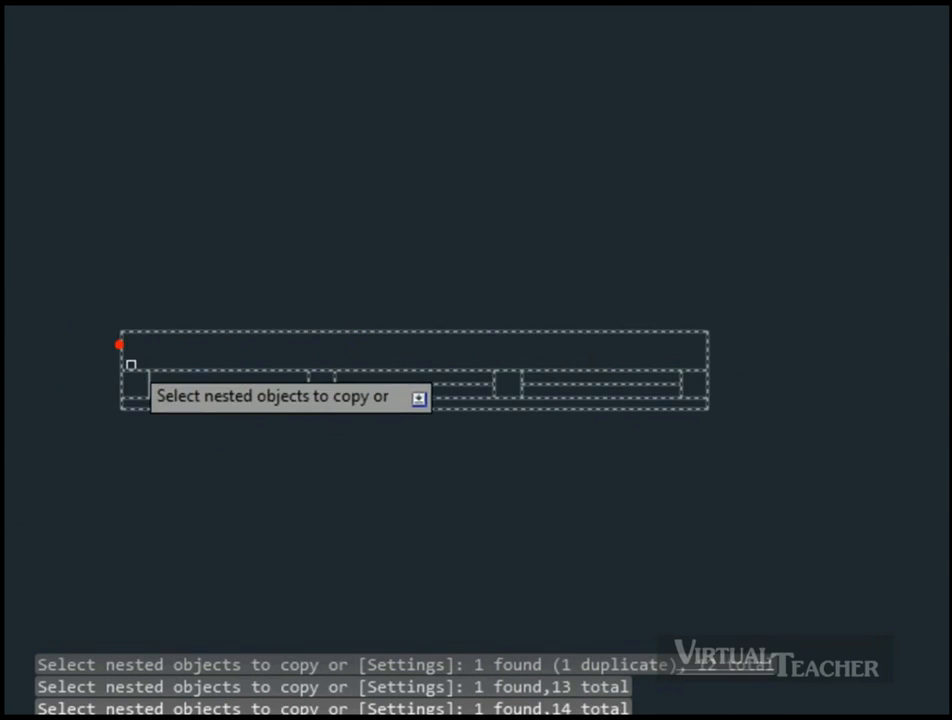
{"action": "scroll", "coordinate": [130, 364], "scroll_direction": "up", "scroll_amount": 7}
{"action": "left_click", "coordinate": [207, 363]}
{"action": "scroll", "coordinate": [207, 363], "scroll_direction": "down", "scroll_amount": 7}
{"action": "scroll", "coordinate": [495, 398], "scroll_direction": "down", "scroll_amount": 3}
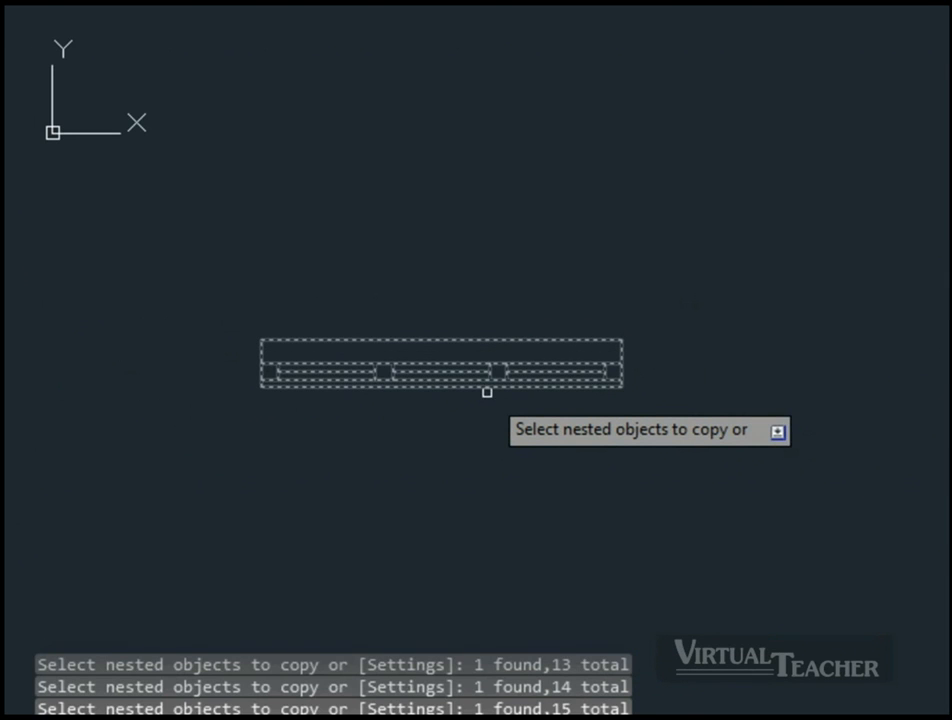
{"action": "key", "text": "Return"}
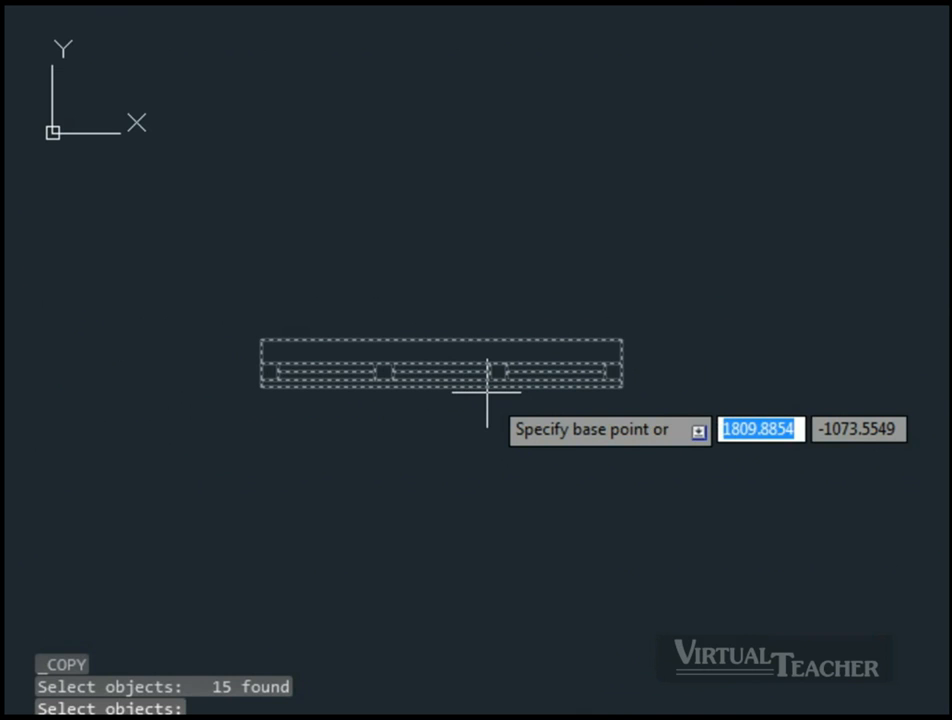
Step: Copy the selected window lines about 539 units straight down, using the window's lower-right corner as base point
{"action": "left_click", "coordinate": [620, 387]}
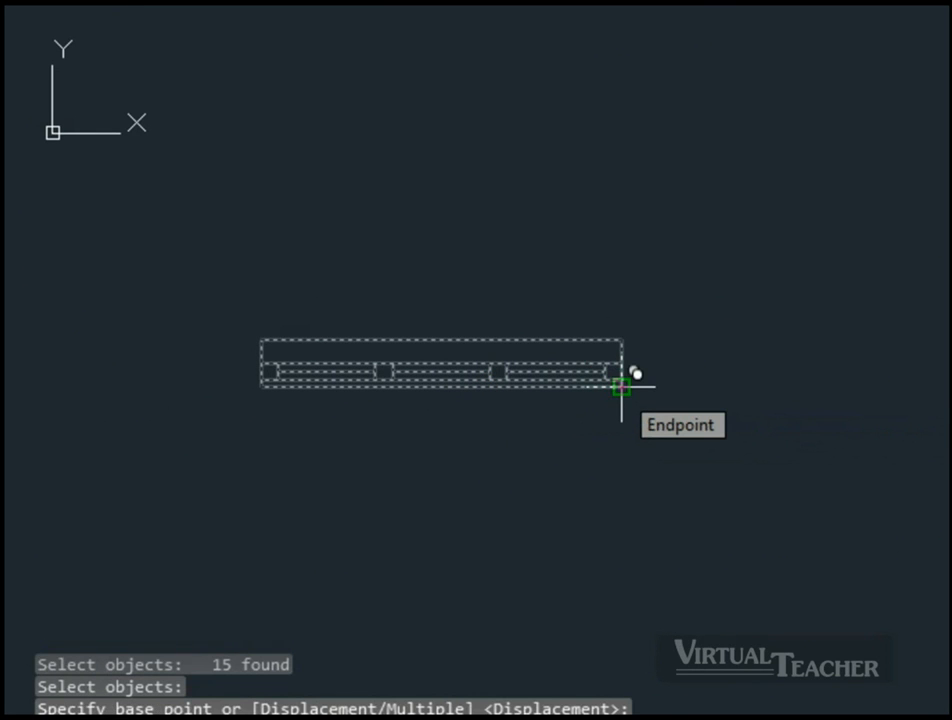
{"action": "left_click", "coordinate": [620, 387]}
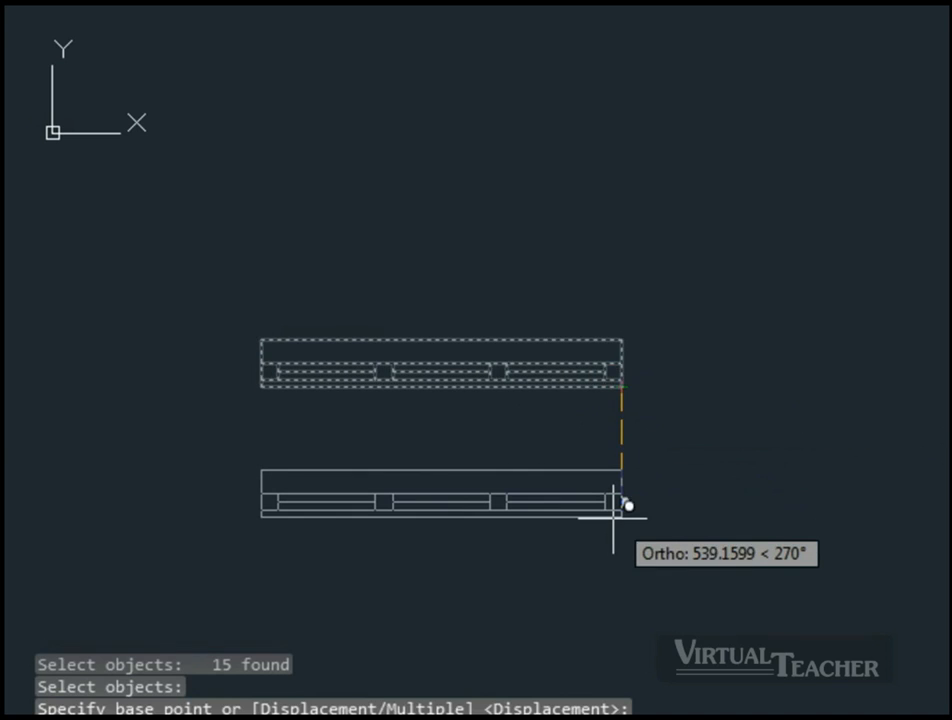
{"action": "left_click", "coordinate": [612, 516]}
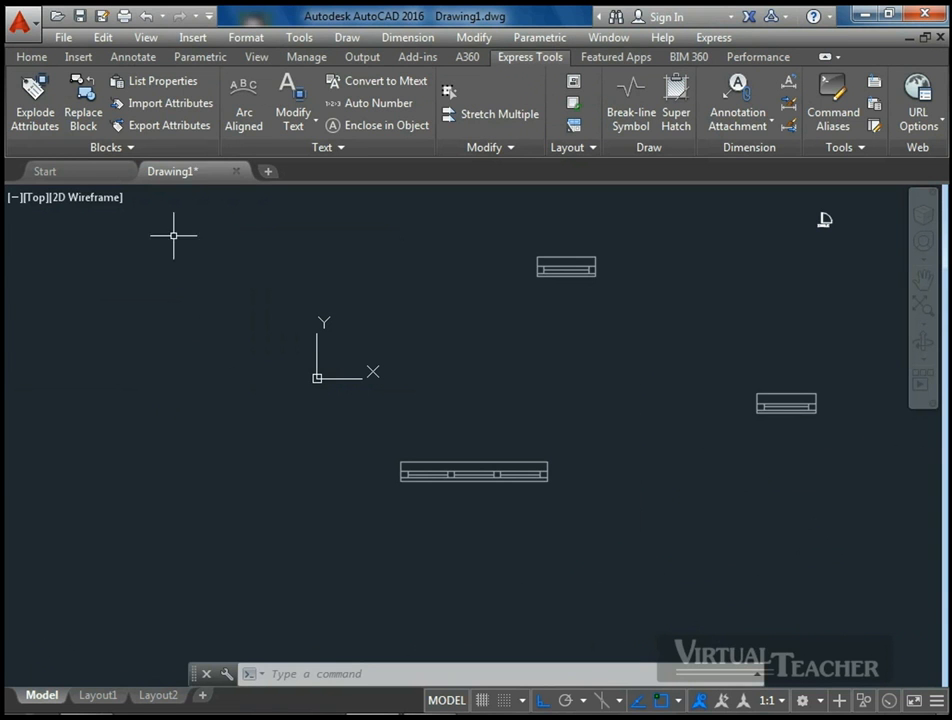
{"action": "left_click", "coordinate": [155, 147]}
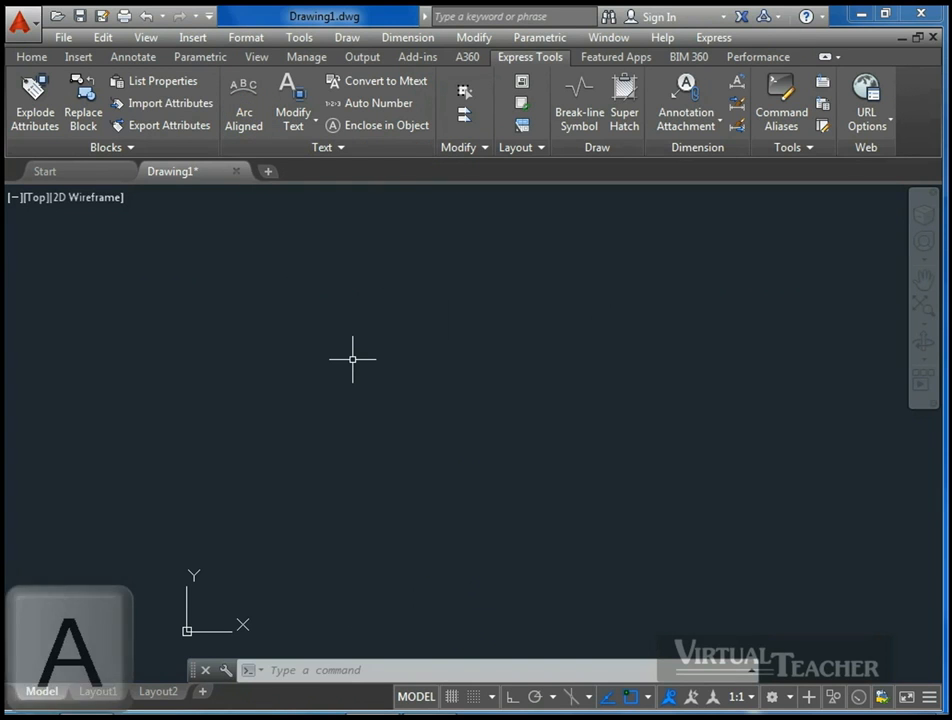
Step: Draw a roughly semicircular three-point arc opening downward, ending about 44 units from its second point
{"action": "type", "text": "A"}
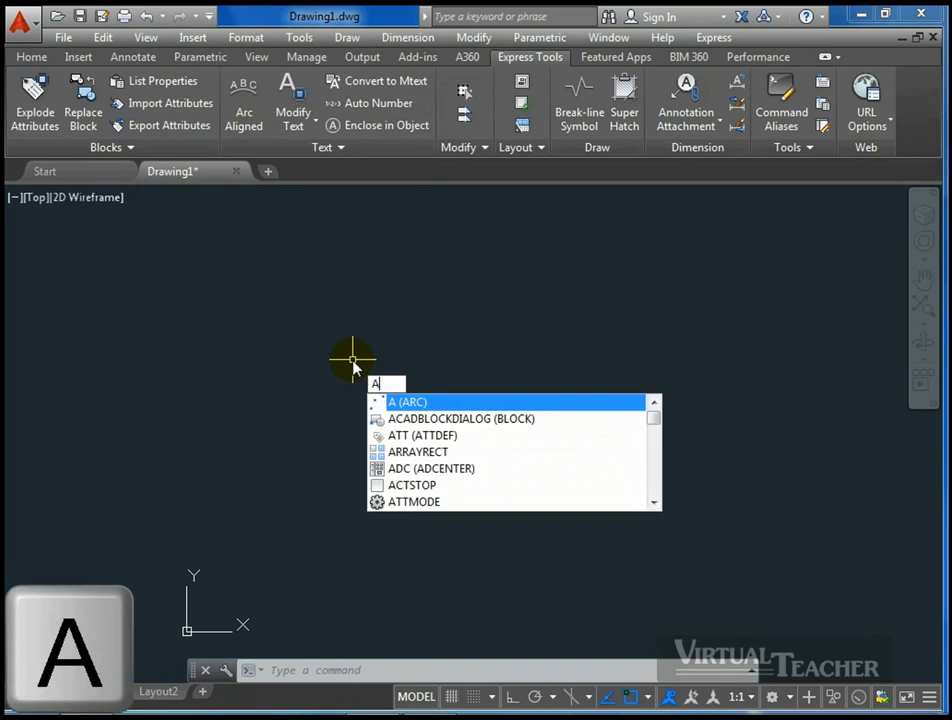
{"action": "key", "text": "Return"}
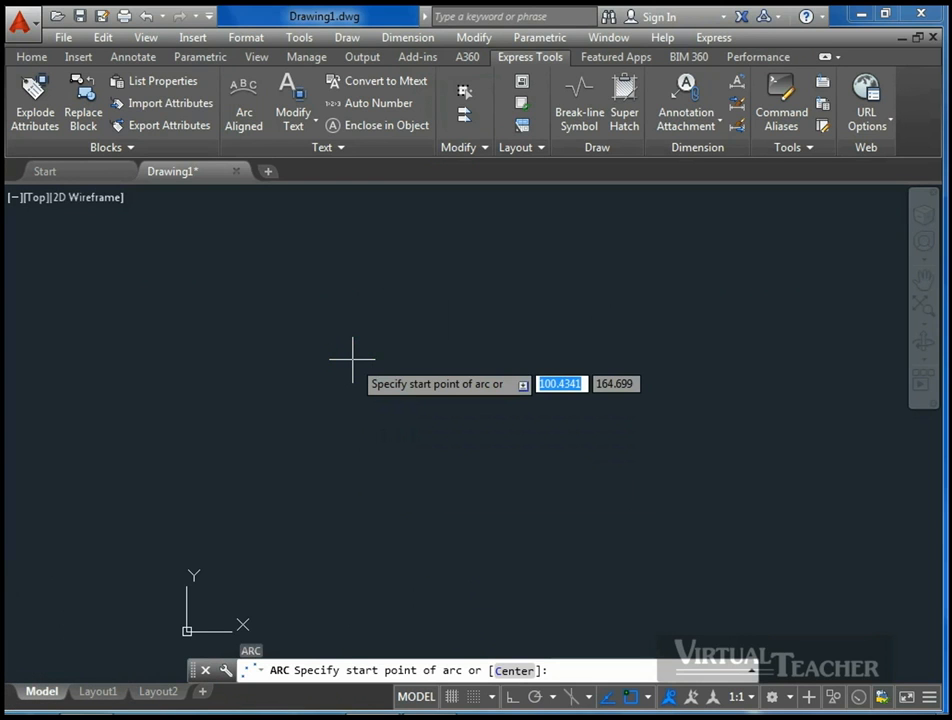
{"action": "left_click", "coordinate": [324, 451]}
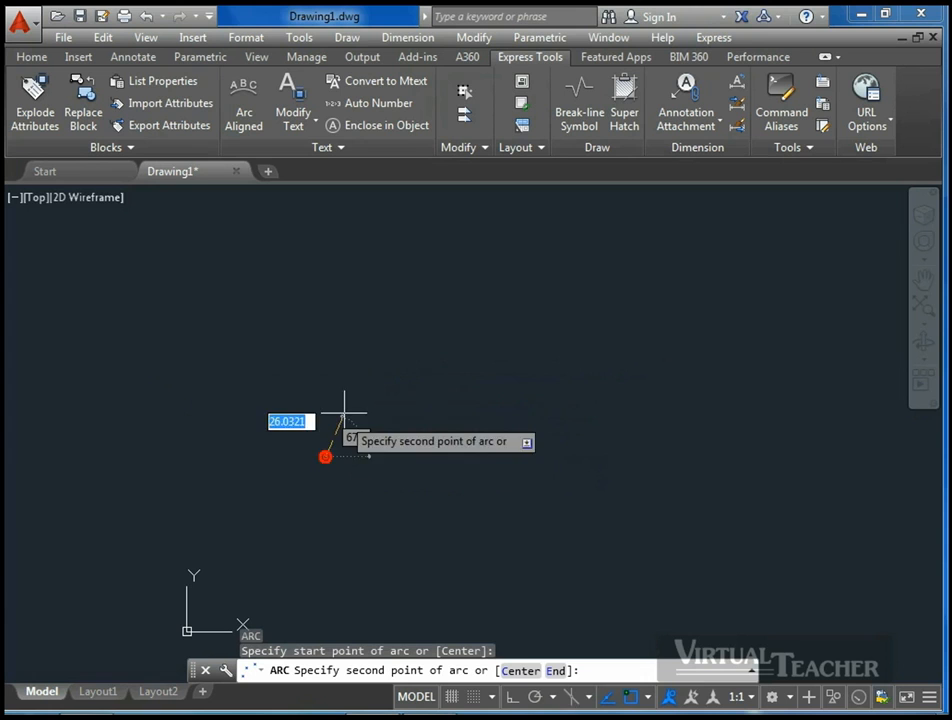
{"action": "left_click", "coordinate": [450, 385]}
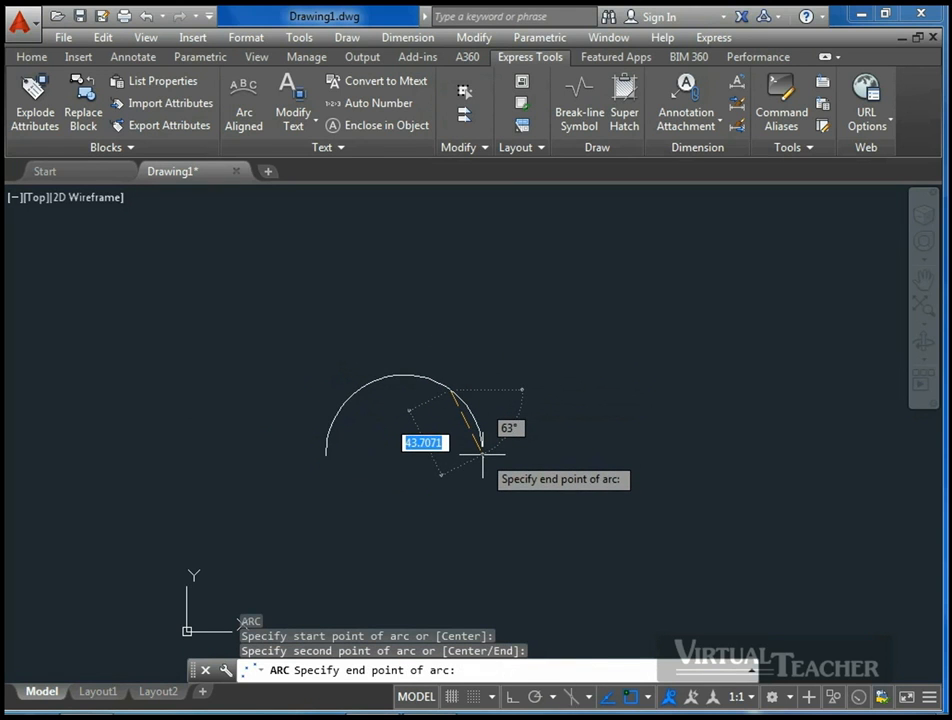
{"action": "left_click", "coordinate": [480, 450]}
{"action": "middle_click_drag", "start_coordinate": [397, 440], "coordinate": [347, 493]}
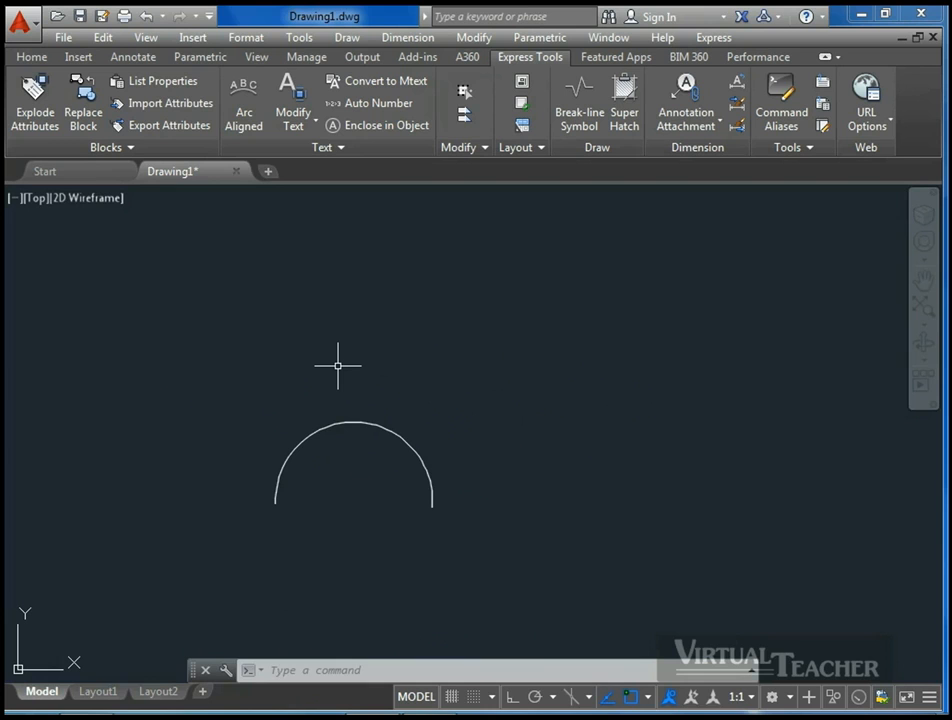
Step: Create arc-aligned text "Aligned text" along the arc, with color ByLayer, text height 10 and an offset from arc of 2
{"action": "left_click", "coordinate": [240, 106]}
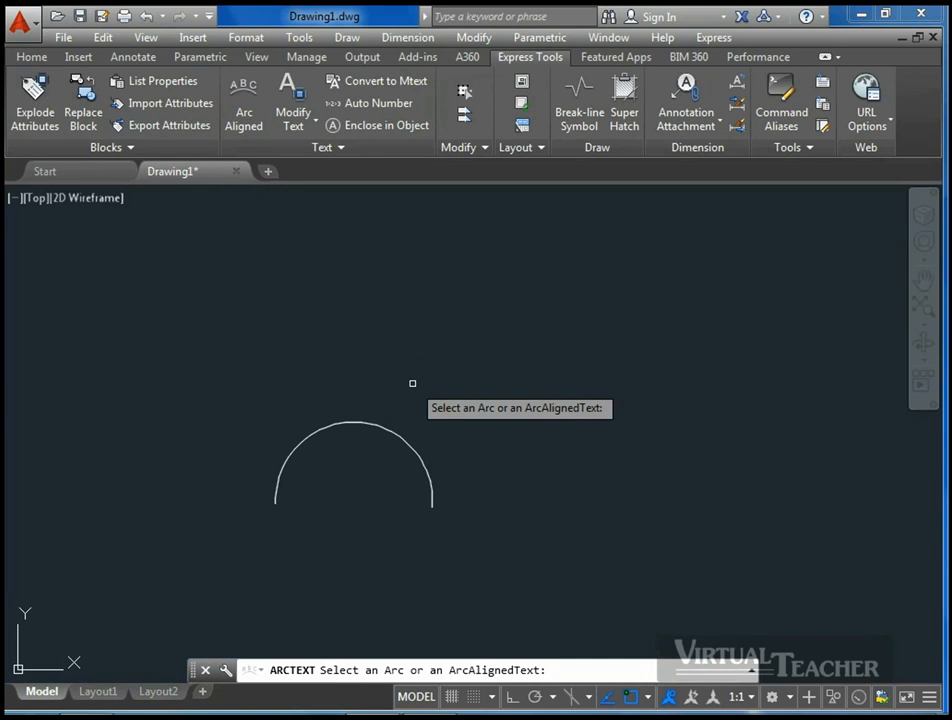
{"action": "left_click", "coordinate": [385, 427]}
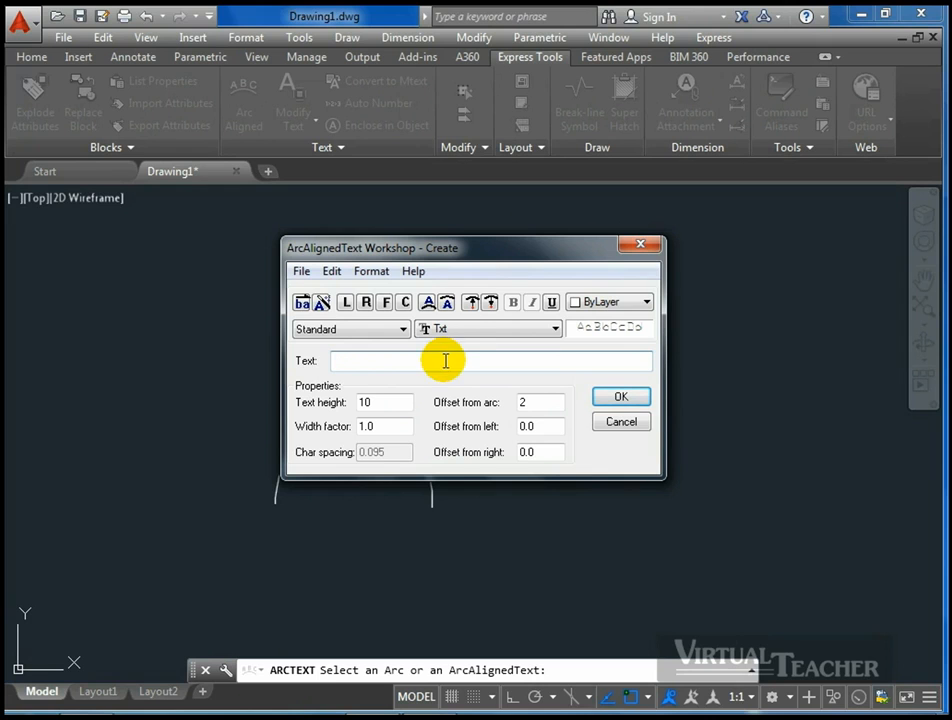
{"action": "type", "text": "Aligned text"}
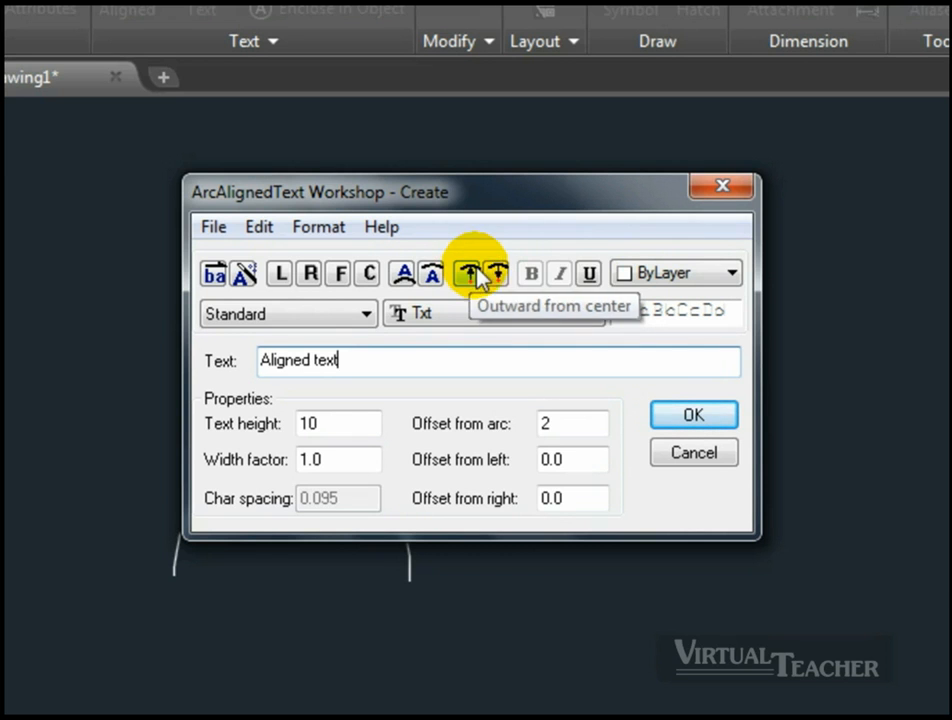
{"action": "left_click", "coordinate": [691, 275]}
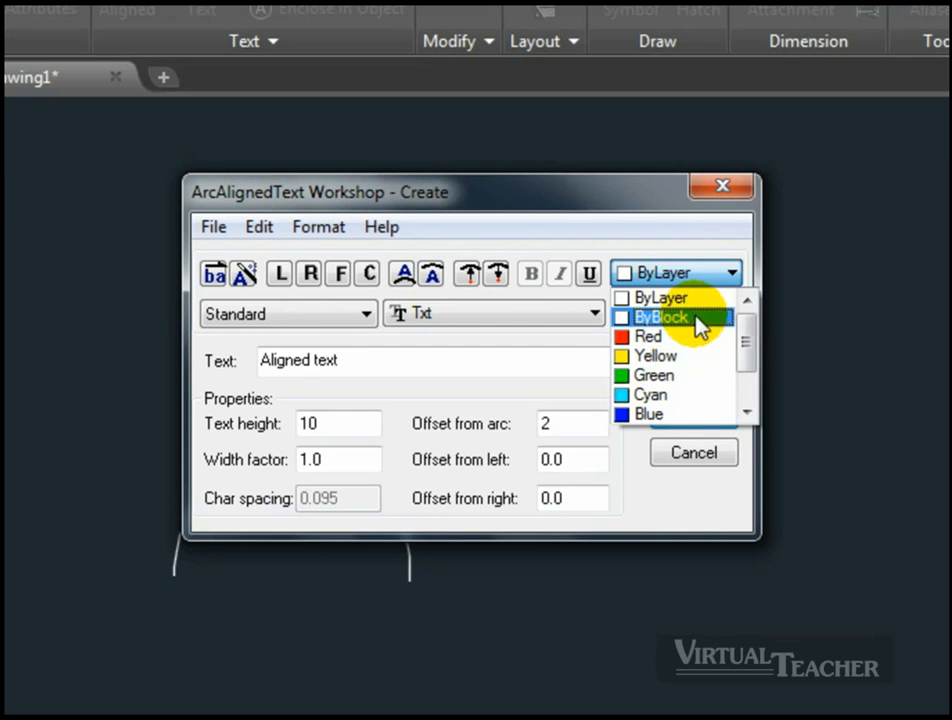
{"action": "left_click", "coordinate": [722, 275]}
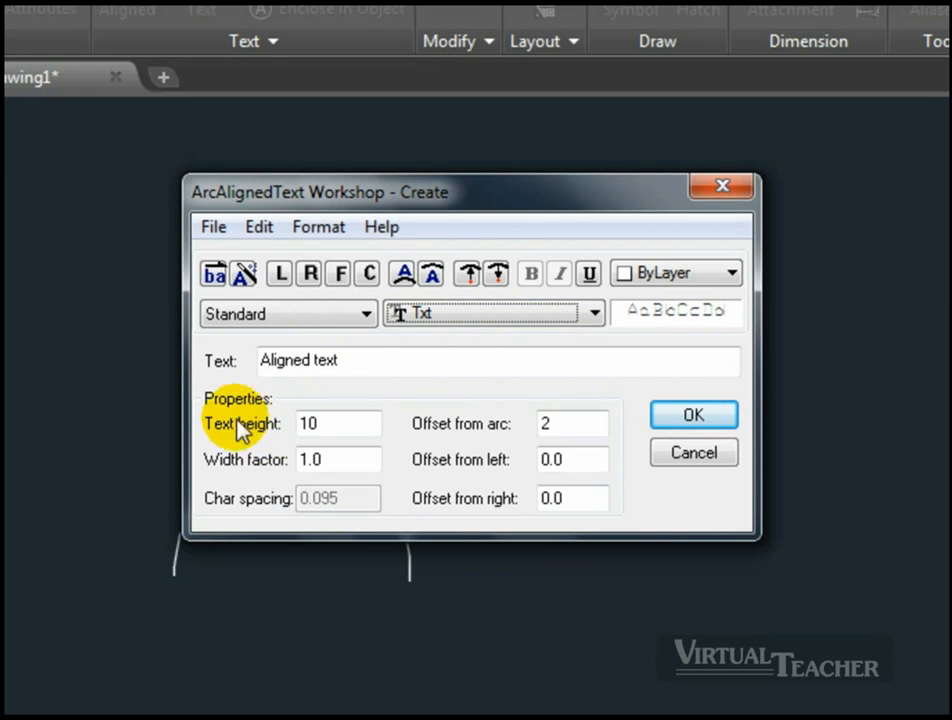
{"action": "left_click", "coordinate": [330, 423]}
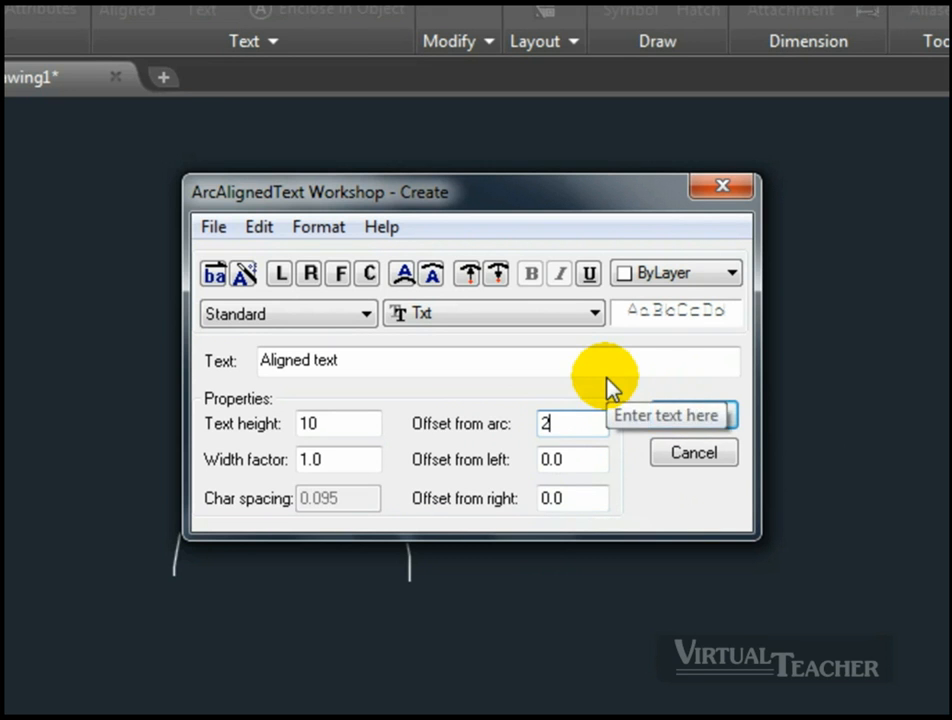
{"action": "left_click", "coordinate": [666, 418]}
{"action": "left_click", "coordinate": [666, 416]}
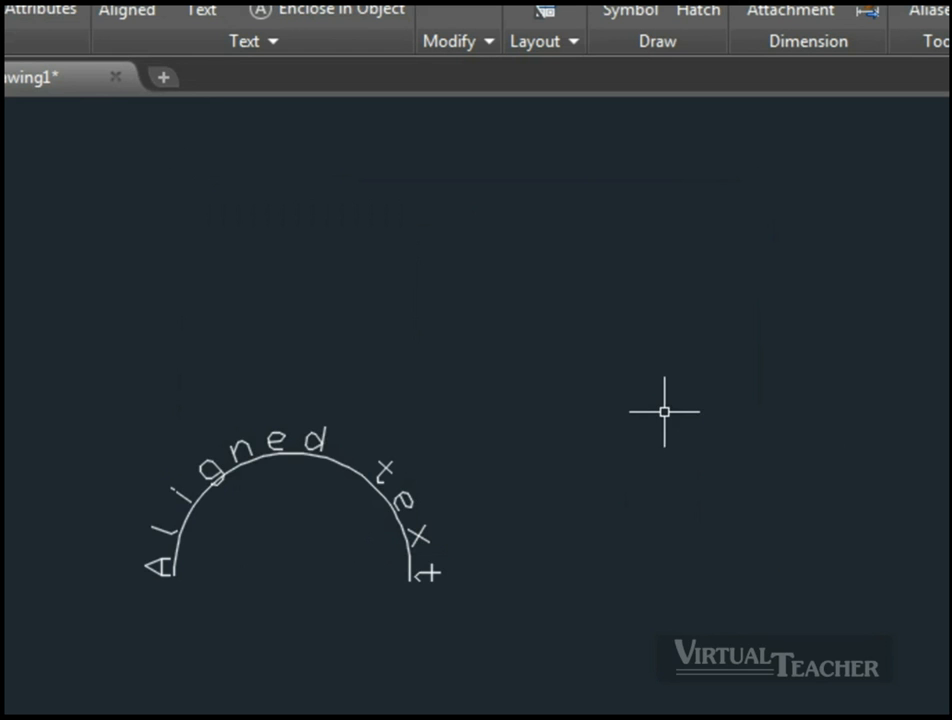
{"action": "middle_click_drag", "start_coordinate": [242, 593], "coordinate": [400, 563]}
{"action": "scroll", "coordinate": [459, 493], "scroll_direction": "up", "scroll_amount": 2}
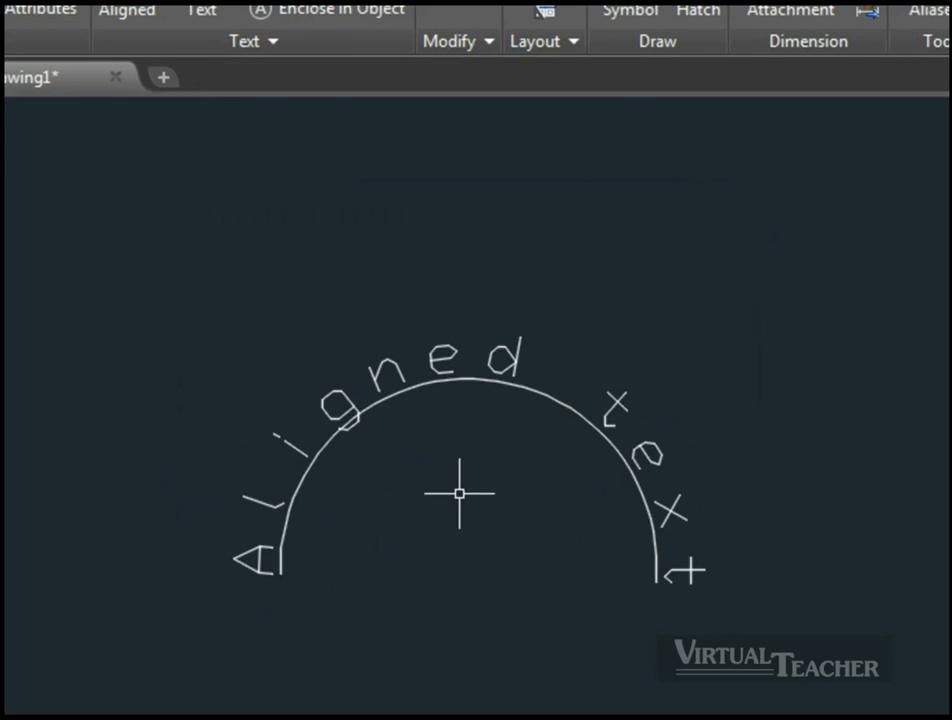
{"action": "scroll", "coordinate": [489, 503], "scroll_direction": "down", "scroll_amount": 2}
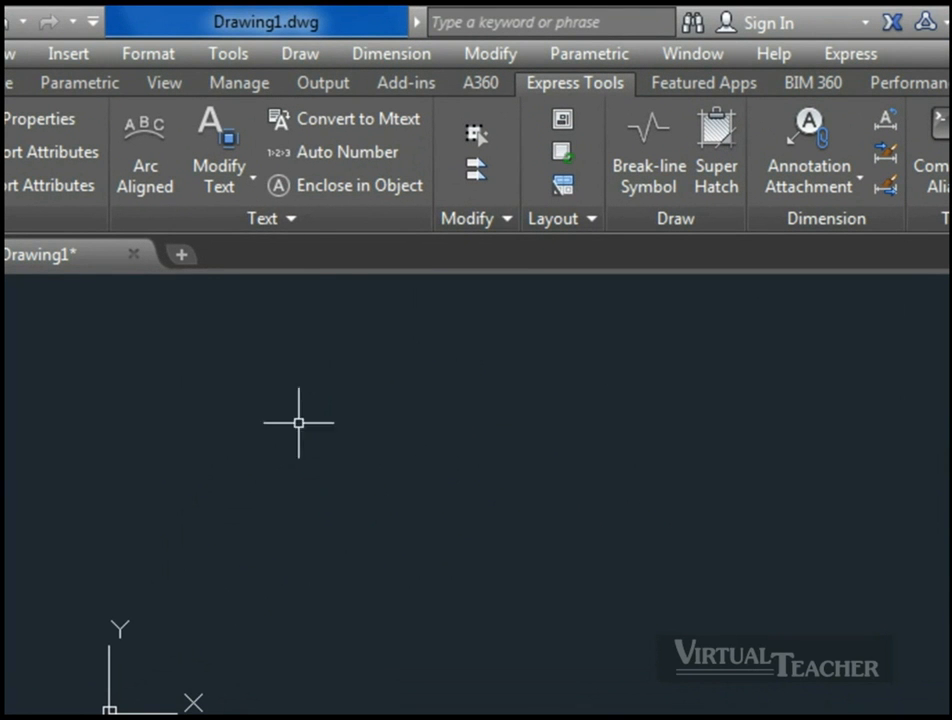
Step: Create single-line text "Modify Text" in the empty drawing area with the default height and a rotation angle of 0
{"action": "left_click", "coordinate": [301, 58]}
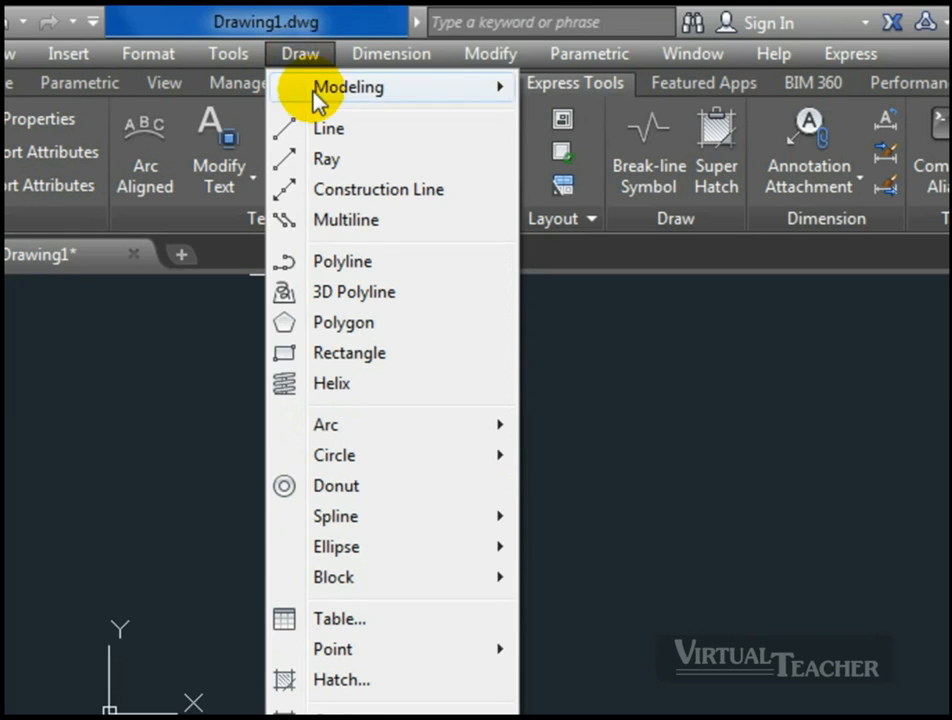
{"action": "mouse_move", "coordinate": [425, 630]}
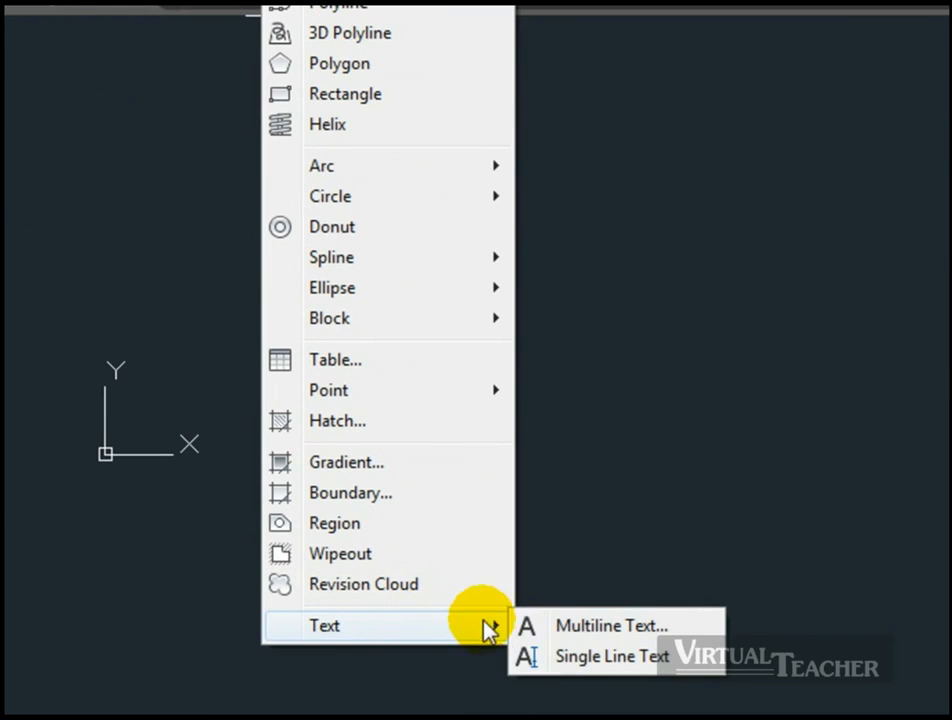
{"action": "left_click", "coordinate": [556, 664]}
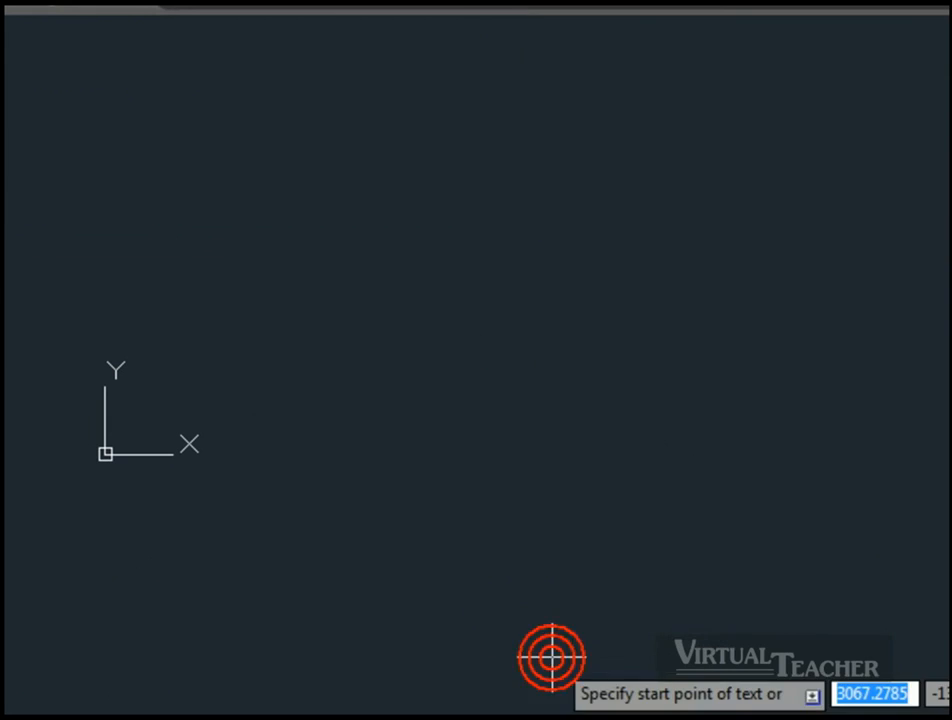
{"action": "left_click", "coordinate": [289, 389]}
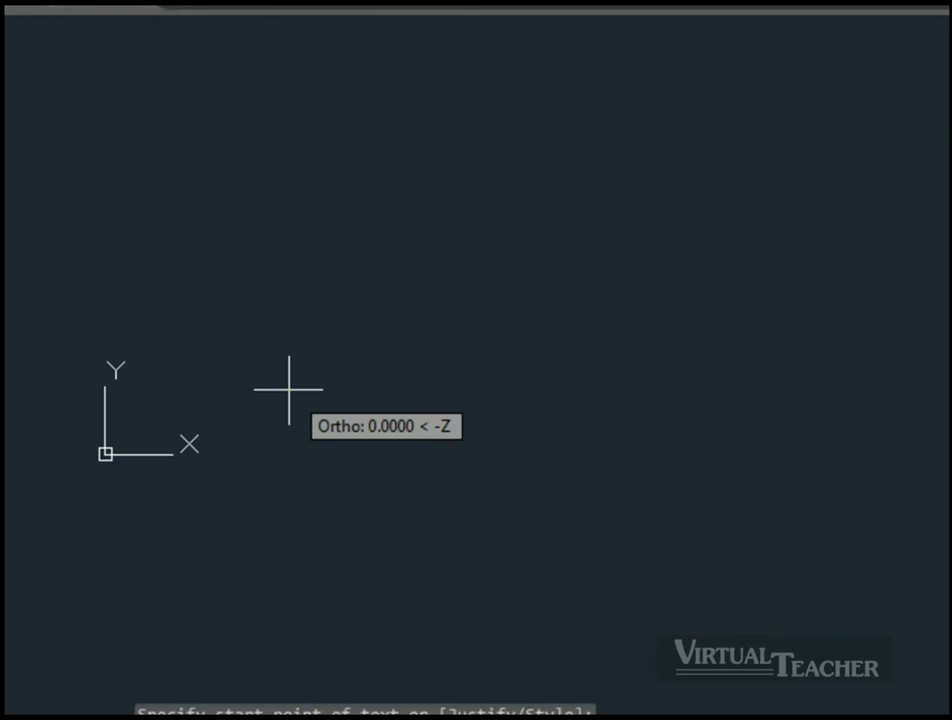
{"action": "key", "text": "Return"}
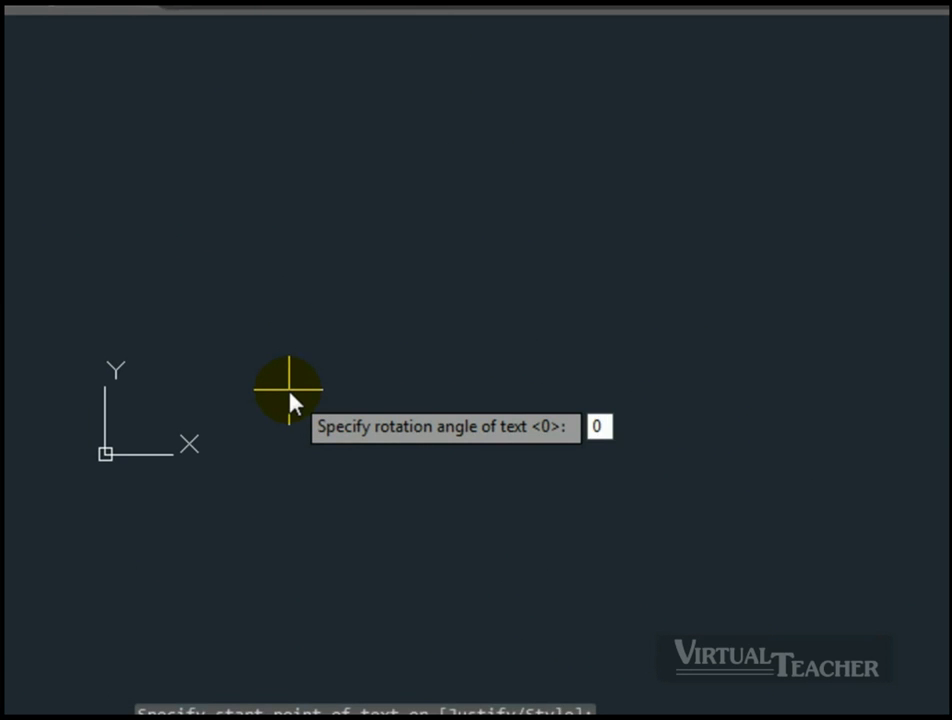
{"action": "key", "text": "Return"}
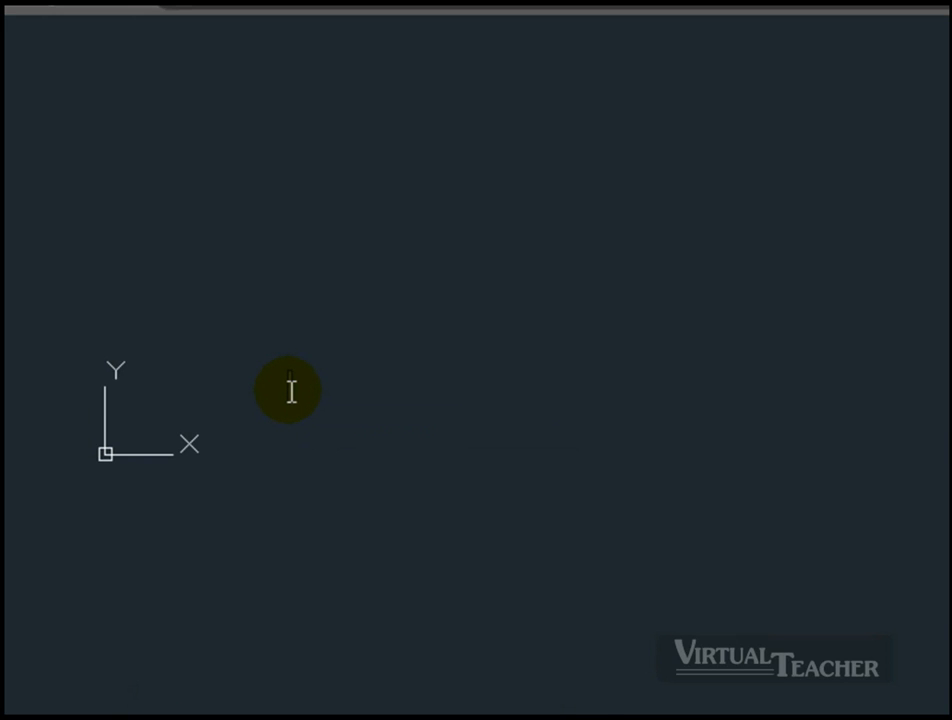
{"action": "type", "text": "Modify Text"}
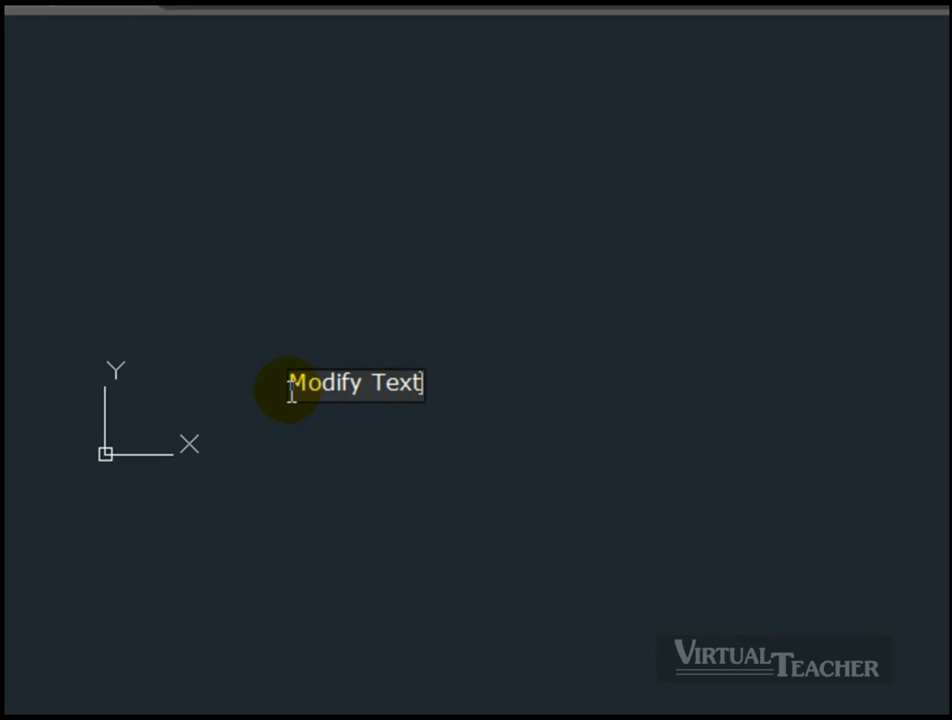
{"action": "scroll", "coordinate": [280, 405], "scroll_direction": "down", "scroll_amount": 2}
{"action": "middle_click_drag", "start_coordinate": [280, 405], "coordinate": [397, 325]}
{"action": "scroll", "coordinate": [397, 325], "scroll_direction": "up", "scroll_amount": 6}
{"action": "middle_click_drag", "start_coordinate": [495, 274], "coordinate": [399, 322]}
{"action": "scroll", "coordinate": [434, 297], "scroll_direction": "up", "scroll_amount": 2}
{"action": "scroll", "coordinate": [405, 318], "scroll_direction": "down", "scroll_amount": 2}
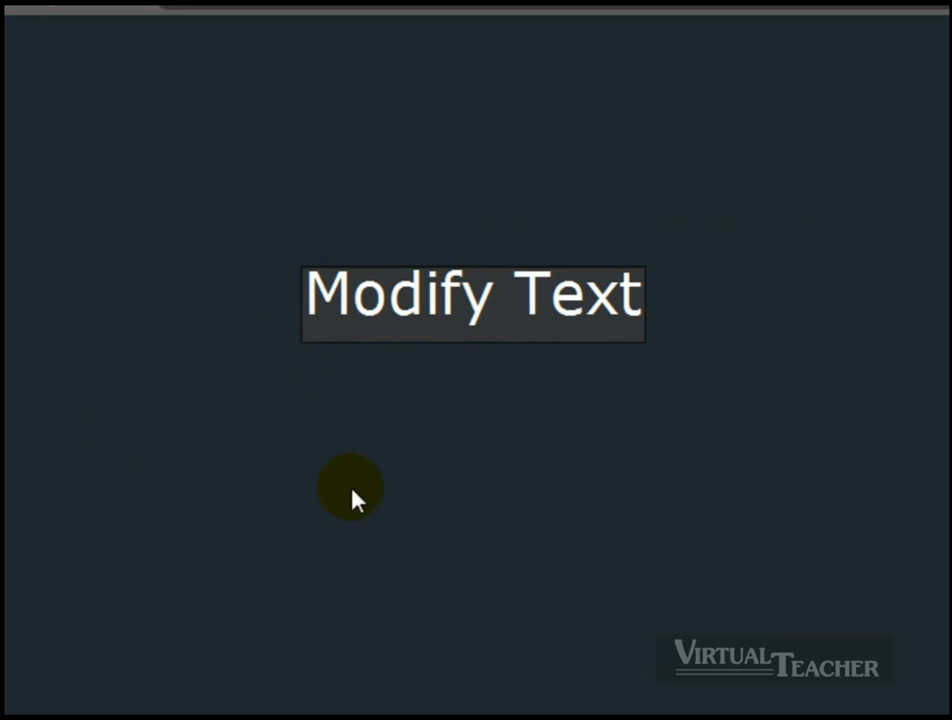
{"action": "left_click", "coordinate": [143, 331]}
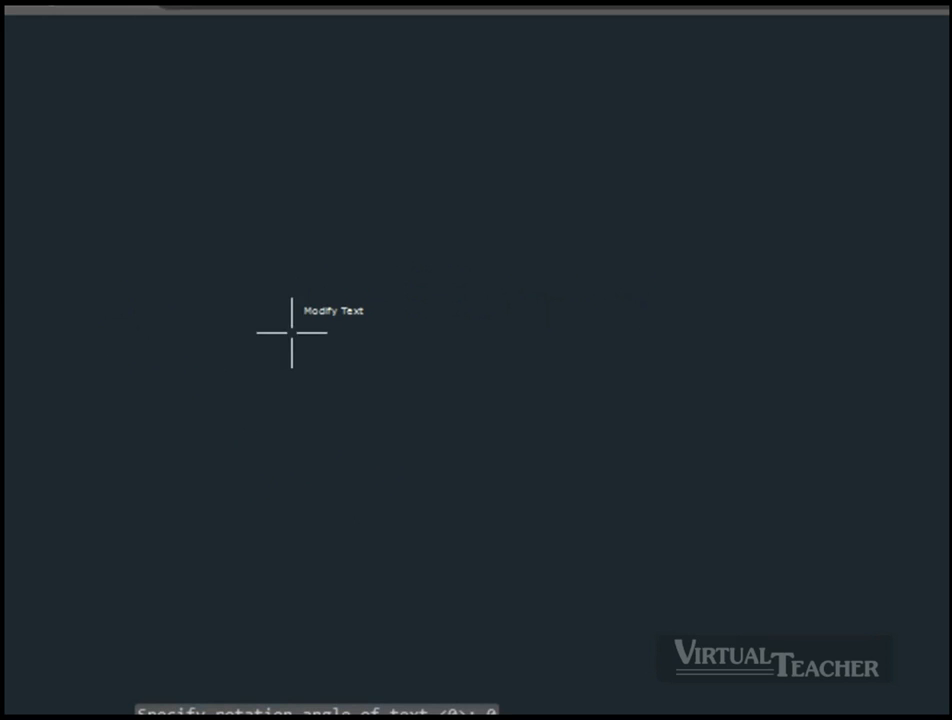
Step: Explode the "Modify Text" text into polylines with the Express Tools Explode Text command
{"action": "scroll", "coordinate": [285, 300], "scroll_direction": "up", "scroll_amount": 5}
{"action": "scroll", "coordinate": [285, 275], "scroll_direction": "up", "scroll_amount": 4}
{"action": "middle_click_drag", "start_coordinate": [178, 353], "coordinate": [395, 319]}
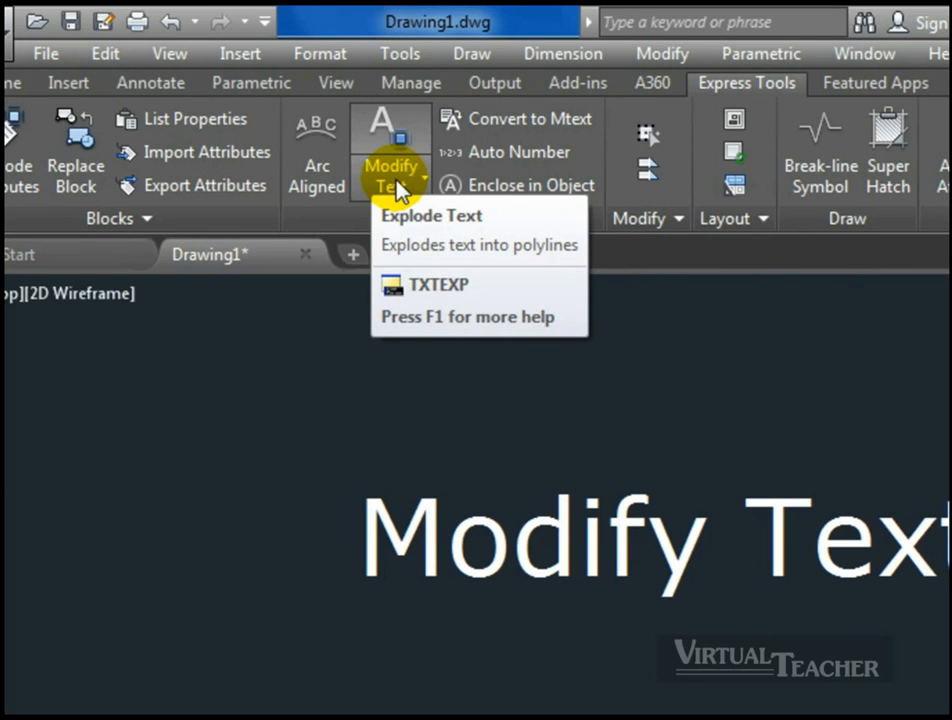
{"action": "left_click", "coordinate": [399, 188]}
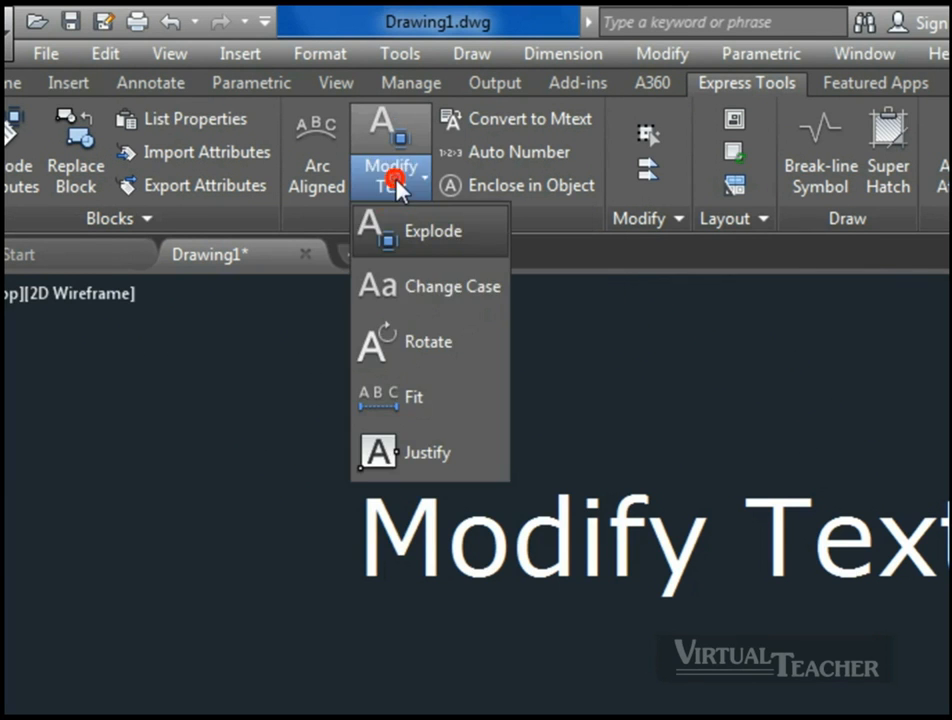
{"action": "left_click", "coordinate": [417, 234]}
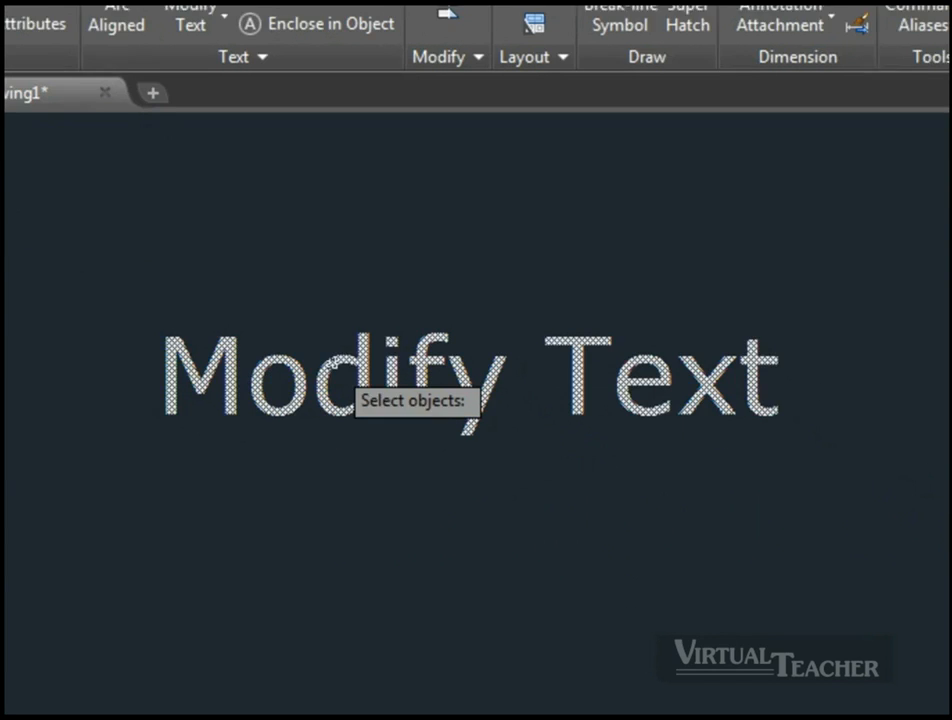
{"action": "left_click", "coordinate": [530, 523]}
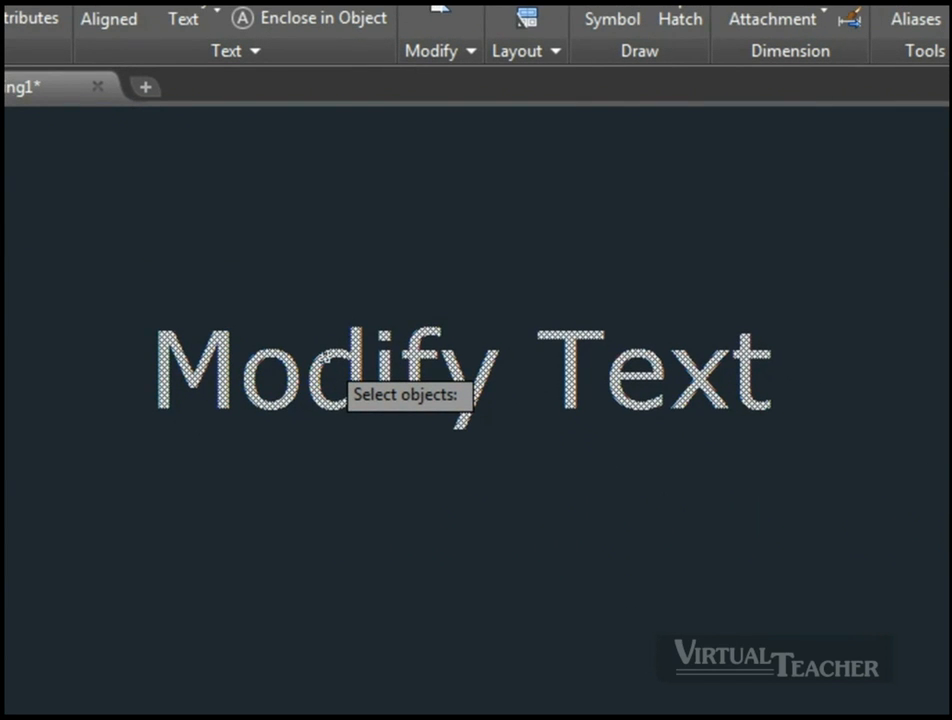
{"action": "key", "text": "Return"}
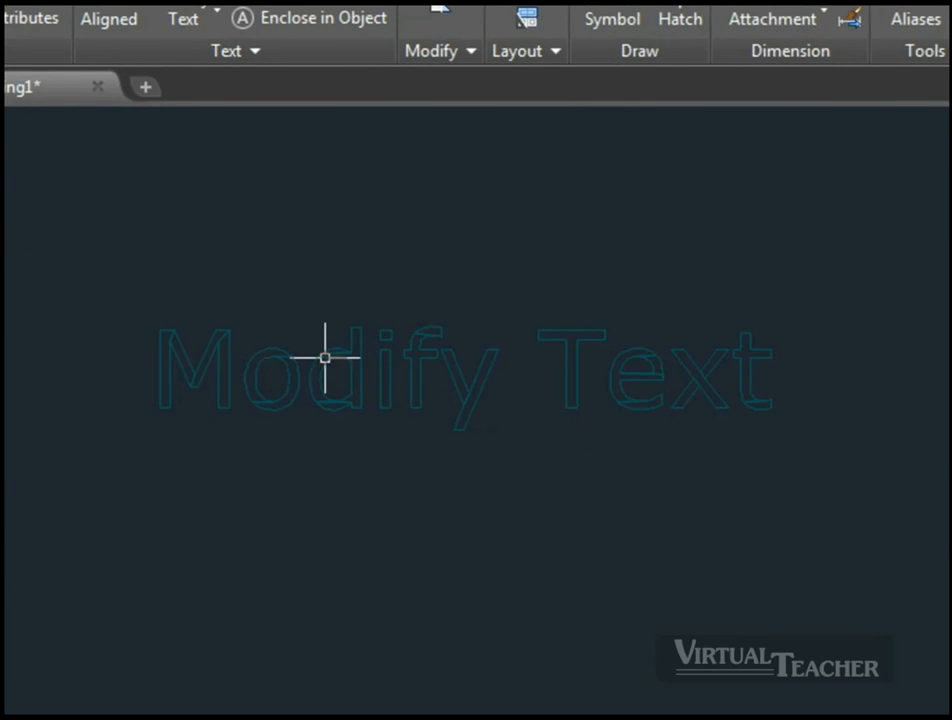
Step: Select individual polyline pieces of the exploded letters "M" and "o" to examine how the text was broken up
{"action": "left_click", "coordinate": [220, 335]}
{"action": "left_click", "coordinate": [205, 366]}
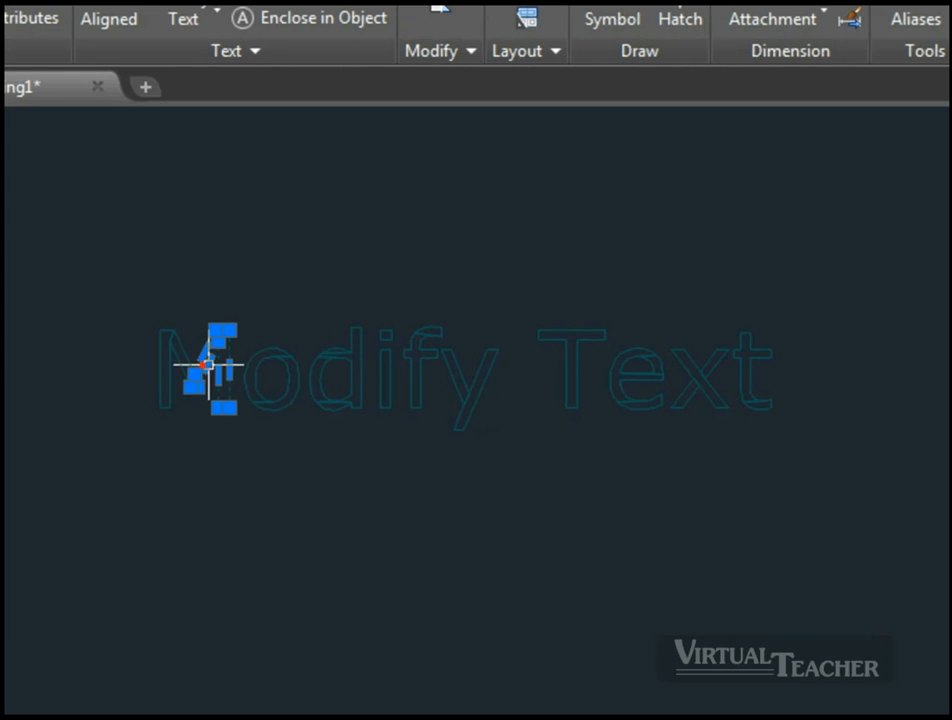
{"action": "left_click", "coordinate": [162, 351]}
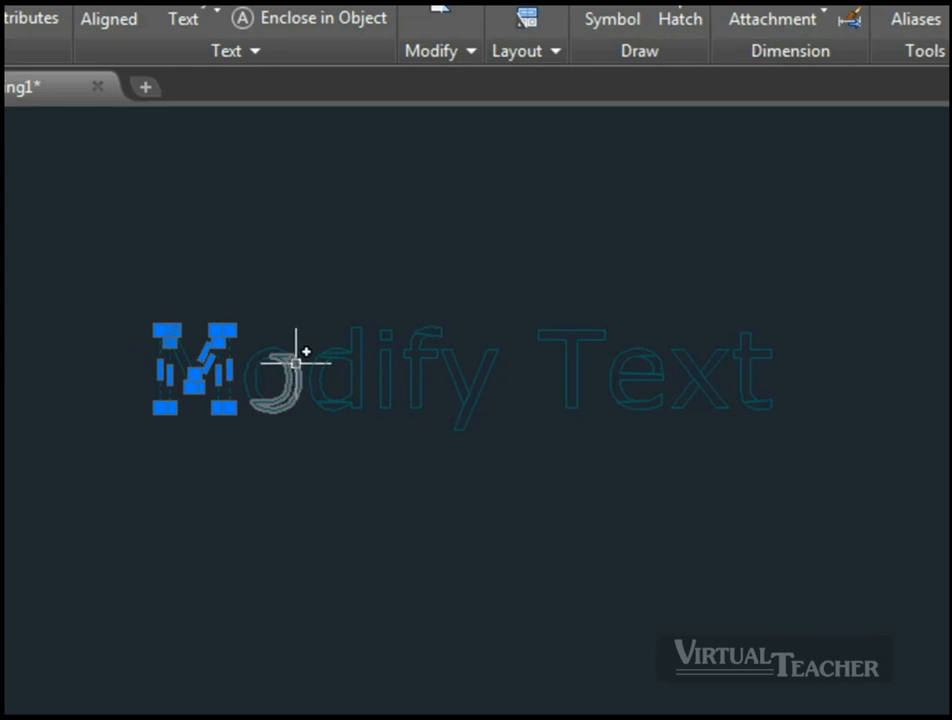
{"action": "left_click", "coordinate": [299, 363]}
{"action": "mouse_move", "coordinate": [295, 365]}
{"action": "left_click", "coordinate": [316, 514]}
{"action": "left_click", "coordinate": [376, 536]}
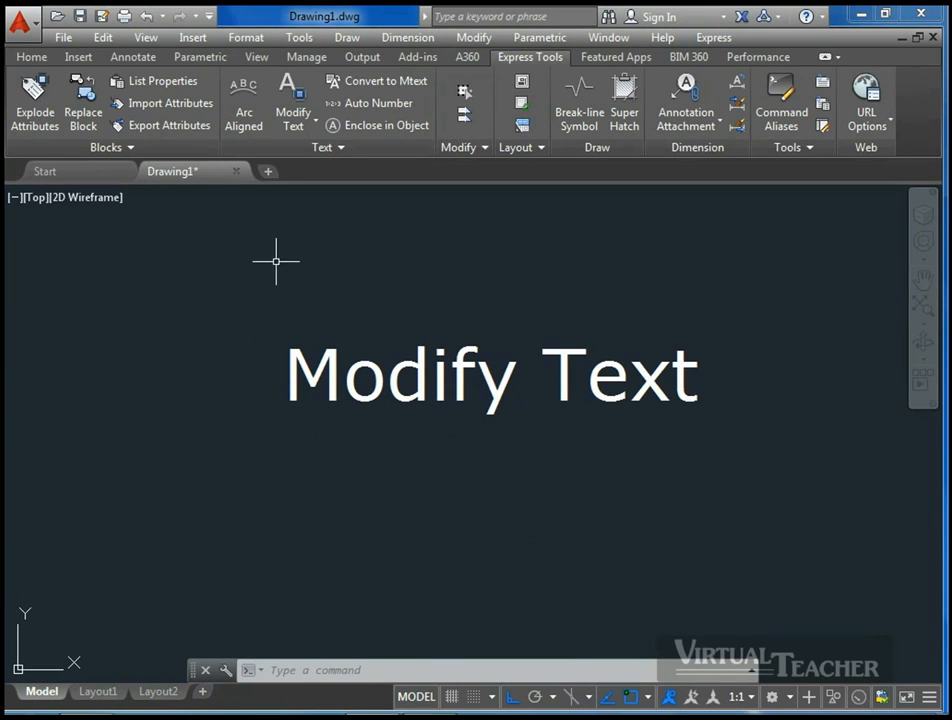
Step: Change the case of the "Modify Text" text to UPPERCASE and undo the case change
{"action": "left_click", "coordinate": [297, 127]}
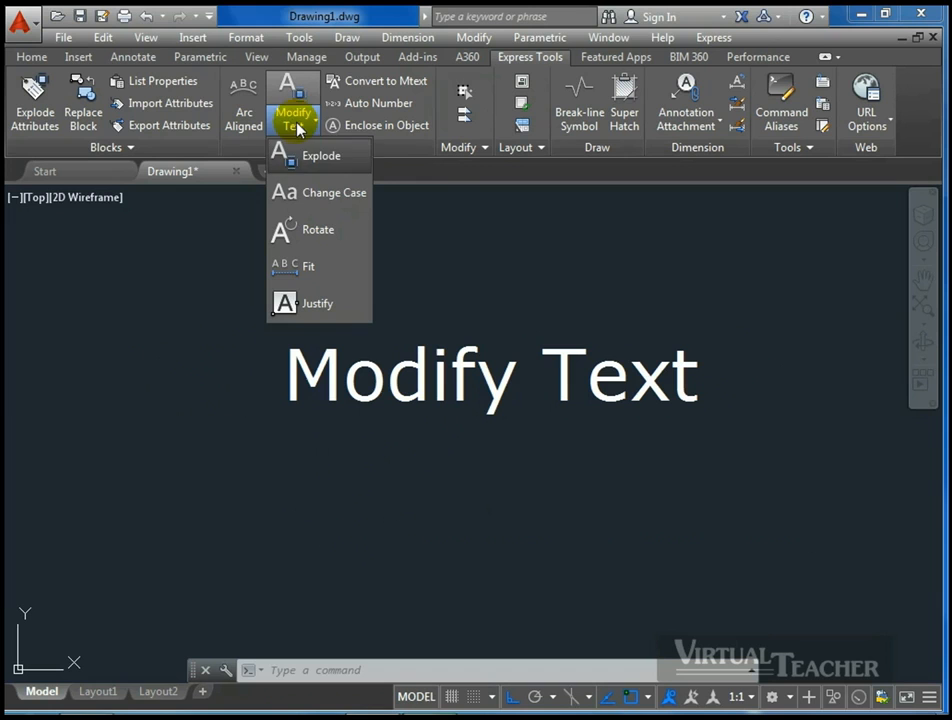
{"action": "left_click", "coordinate": [325, 195]}
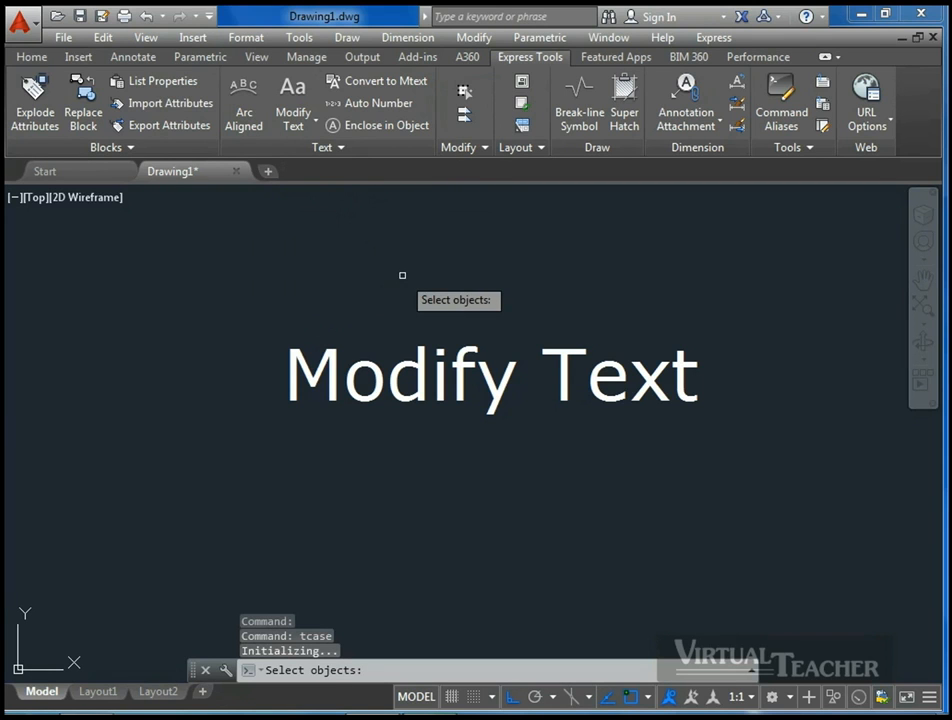
{"action": "left_click", "coordinate": [372, 374]}
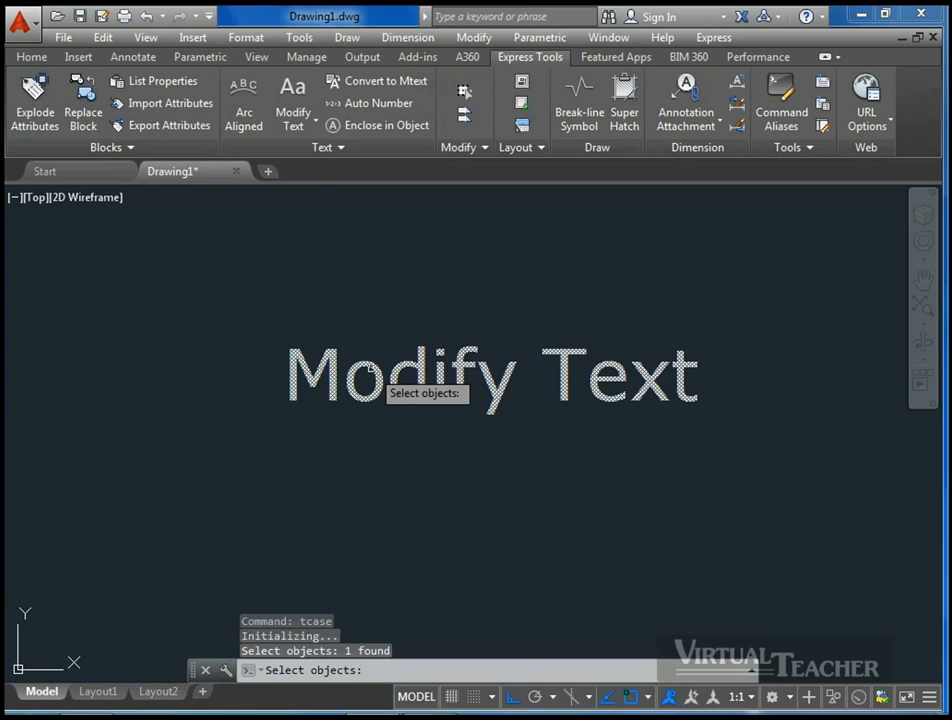
{"action": "right_click", "coordinate": [373, 373]}
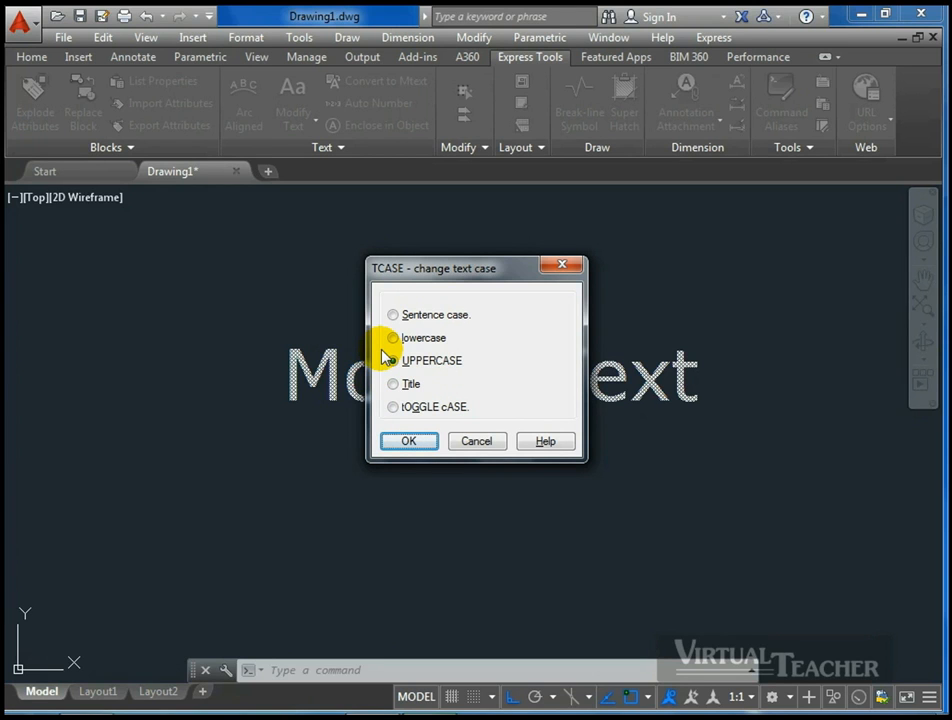
{"action": "left_click", "coordinate": [416, 442]}
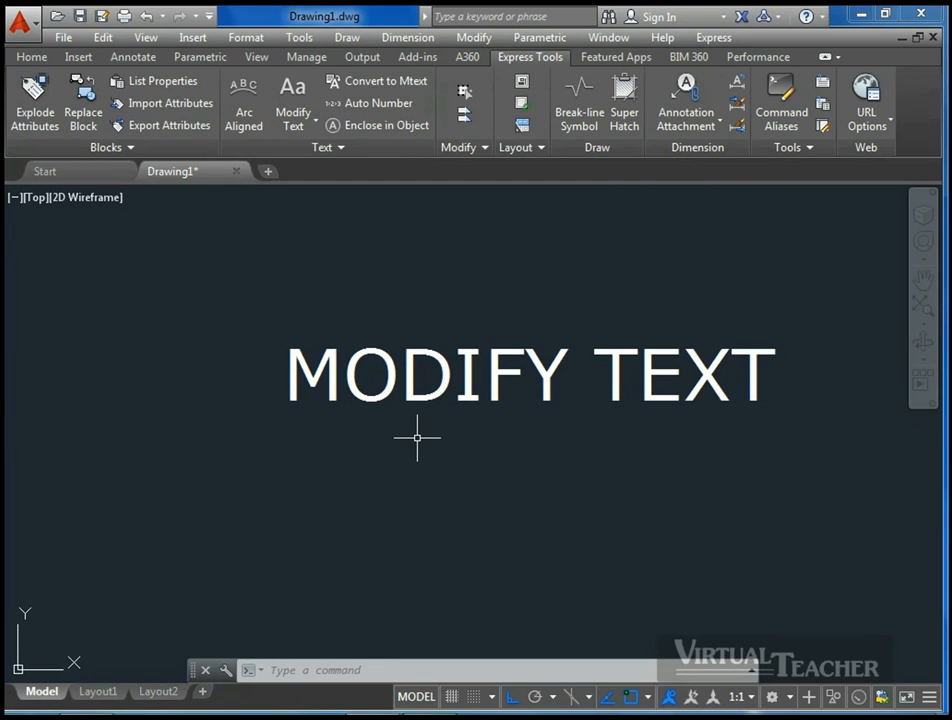
{"action": "key", "text": "ctrl+z"}
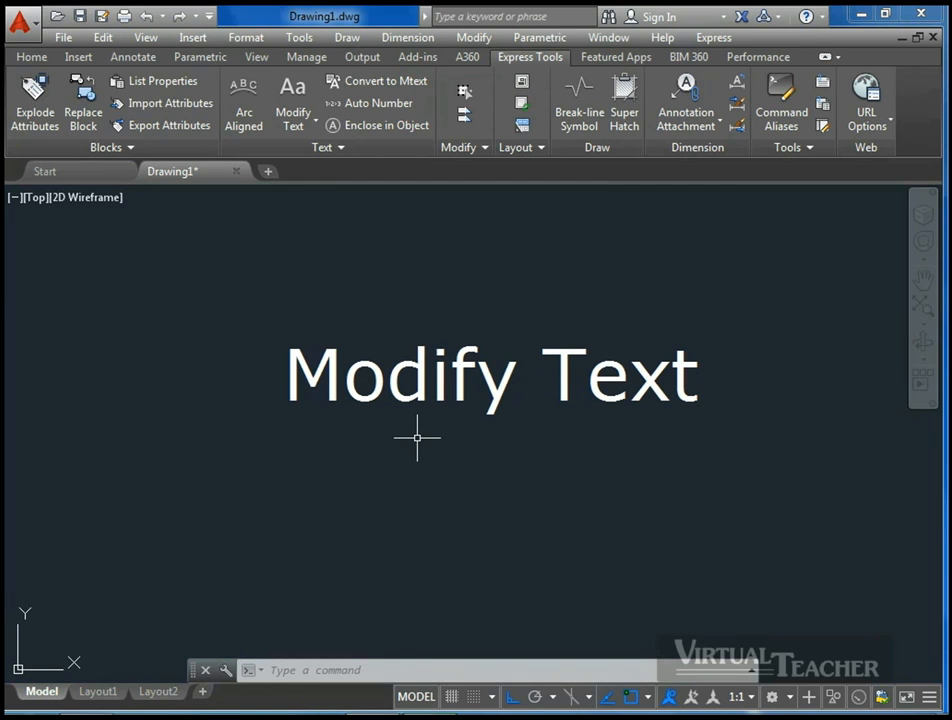
Step: Rotate the "Modify Text" text to an upward slant defined by two picked points with Ortho off, and undo the rotation
{"action": "left_click", "coordinate": [296, 122]}
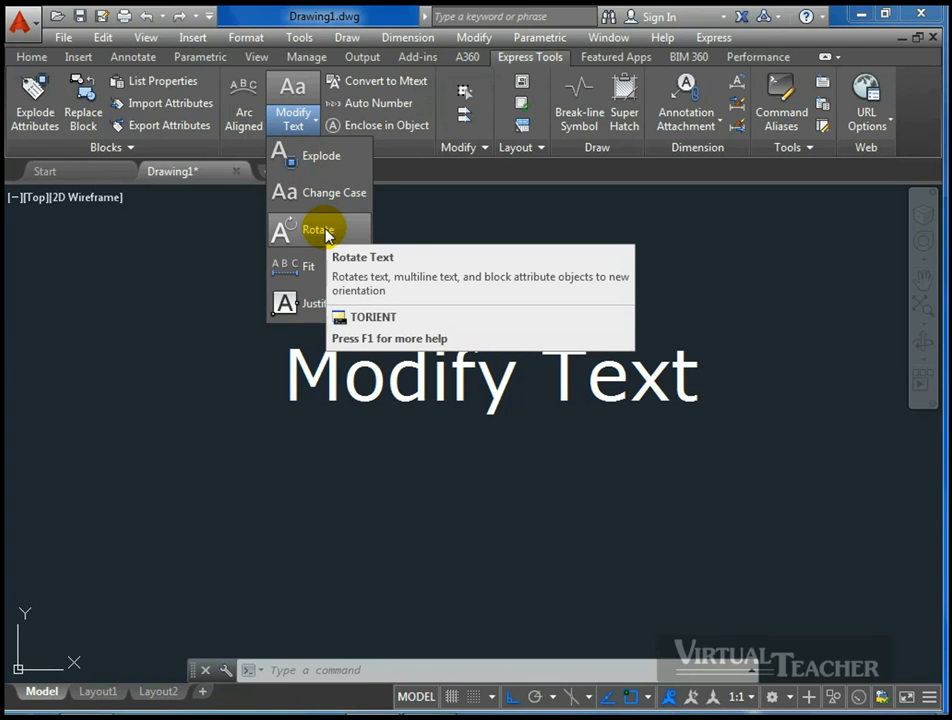
{"action": "left_click", "coordinate": [318, 230]}
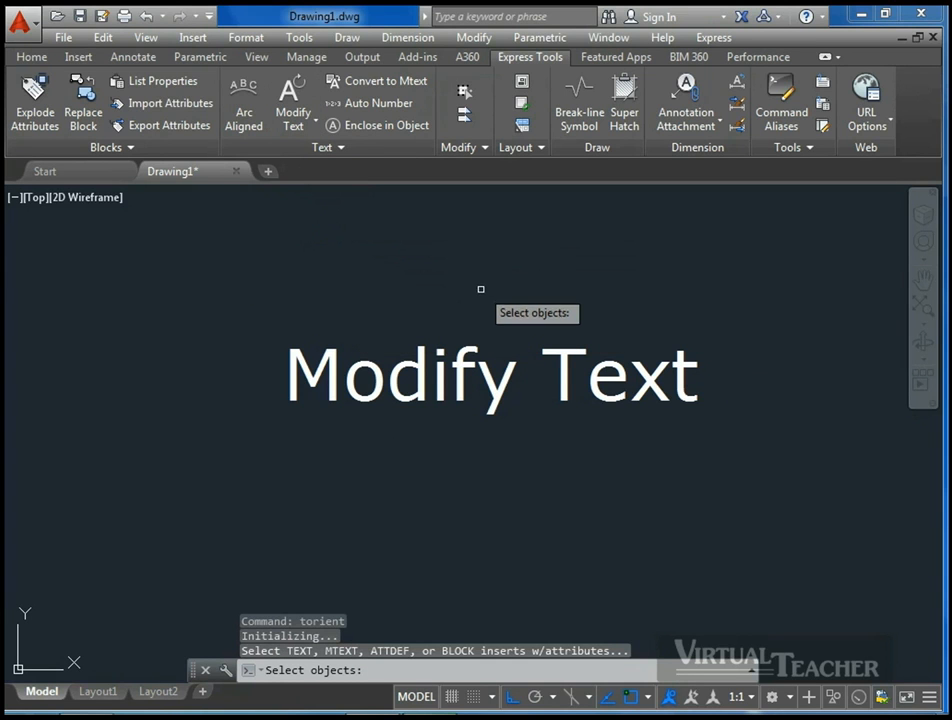
{"action": "left_click", "coordinate": [466, 360]}
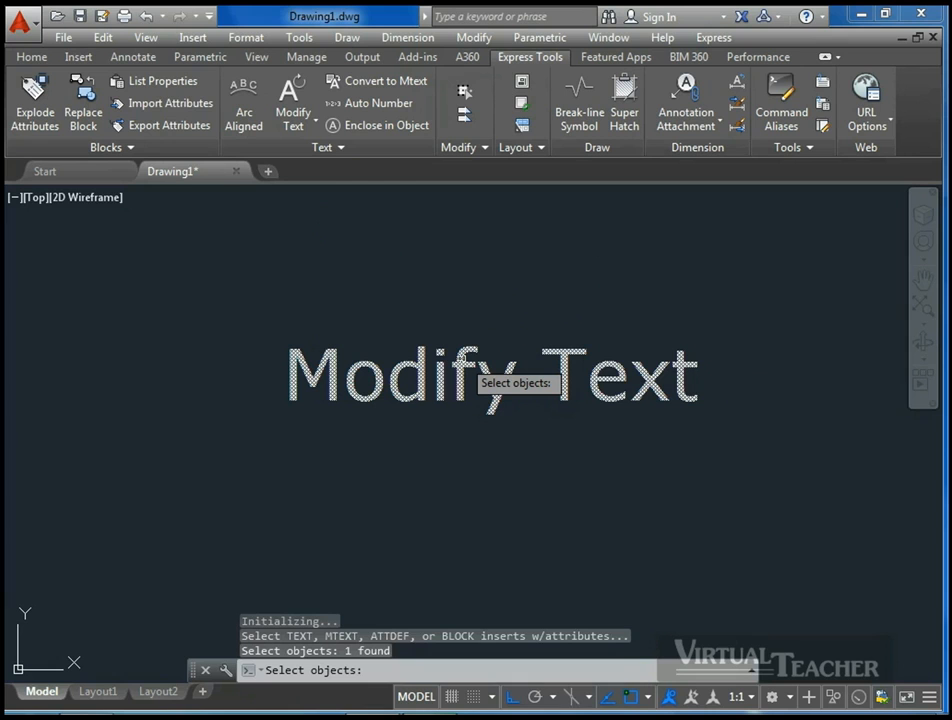
{"action": "key", "text": "Return"}
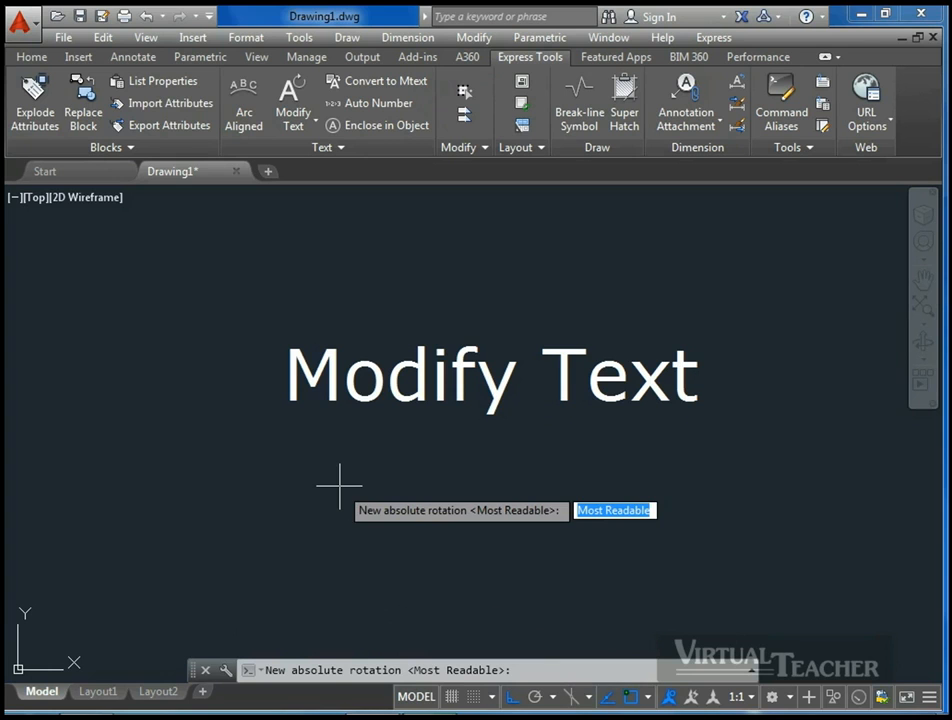
{"action": "left_click", "coordinate": [288, 440]}
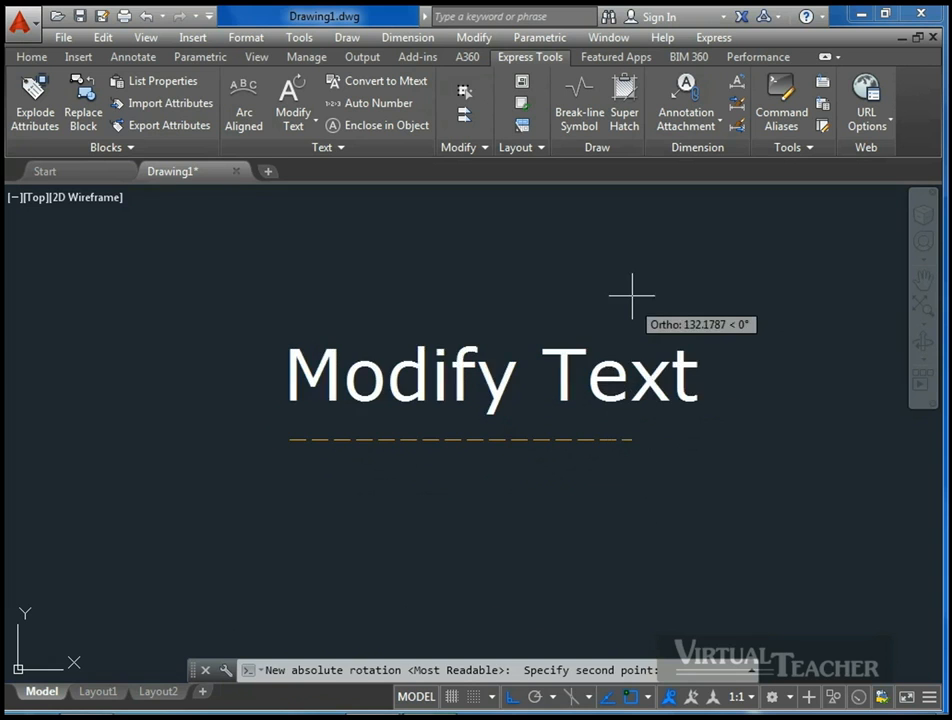
{"action": "key", "text": "F8"}
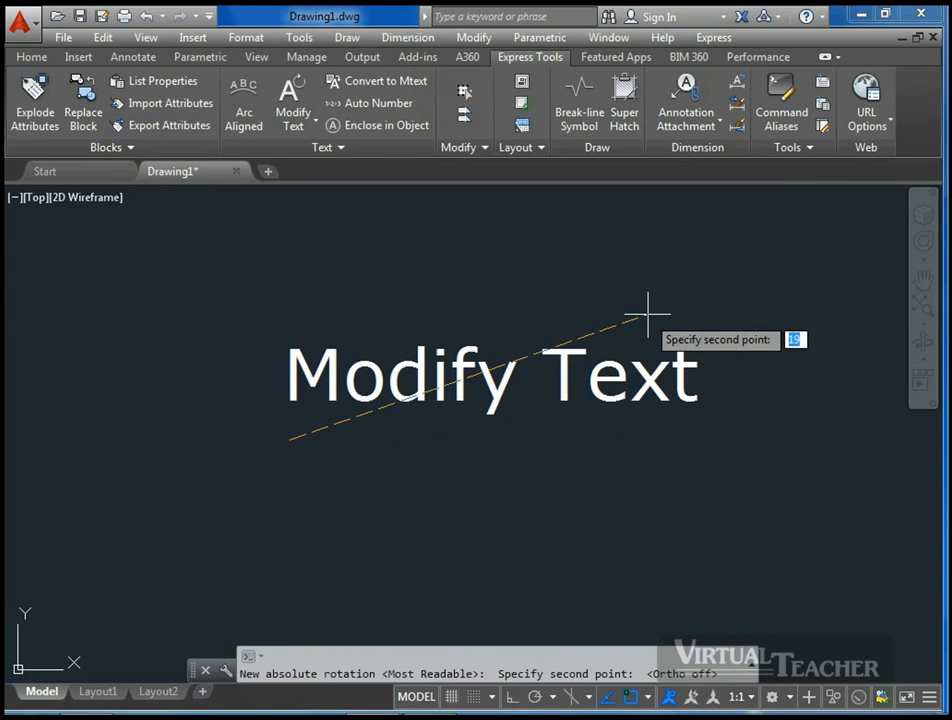
{"action": "left_click", "coordinate": [671, 258]}
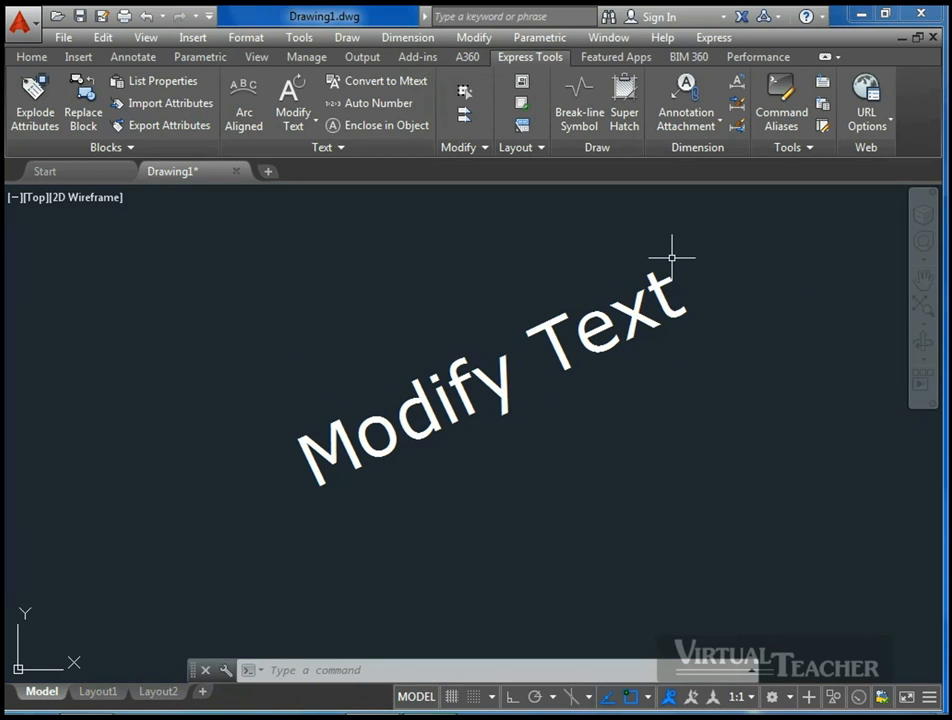
{"action": "key", "text": "ctrl+z"}
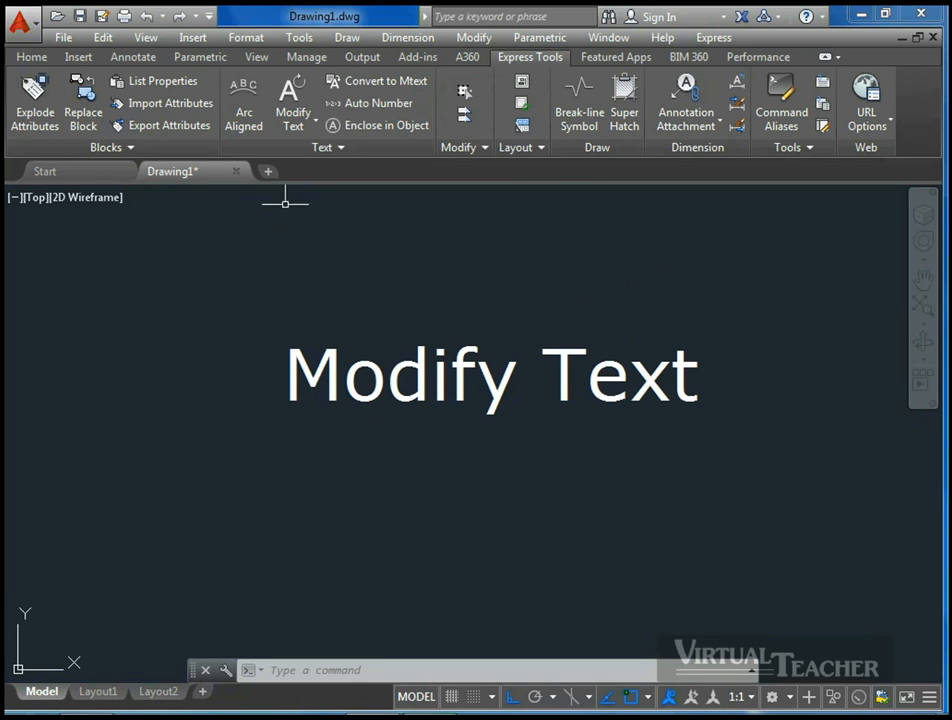
Step: Start the Fit tool on the "Modify Text" text to stretch or shrink it from its existing start point
{"action": "left_click", "coordinate": [290, 132]}
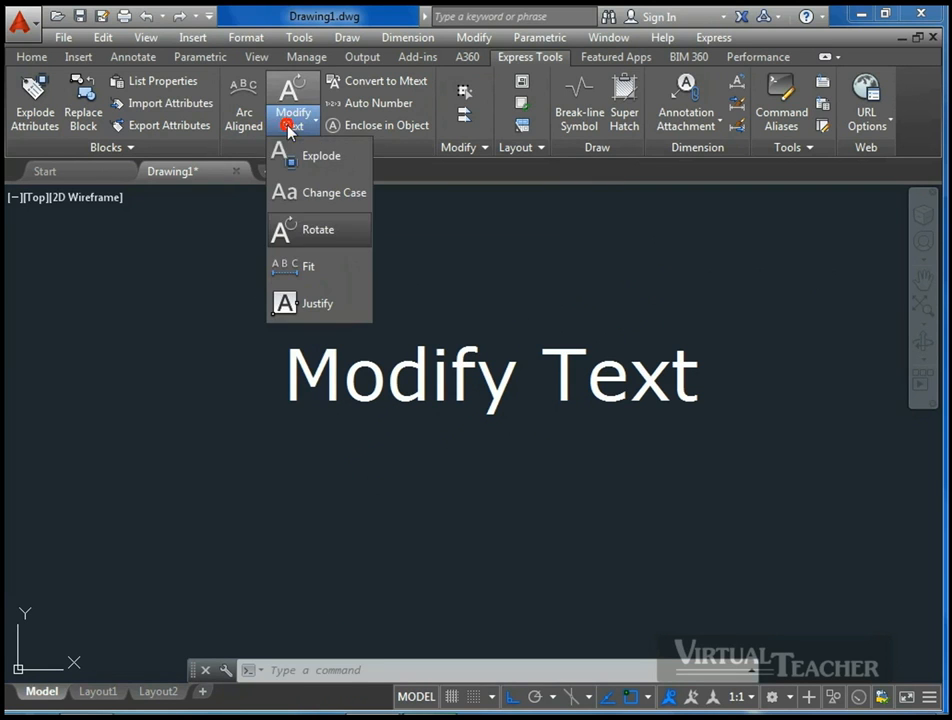
{"action": "left_click", "coordinate": [308, 272]}
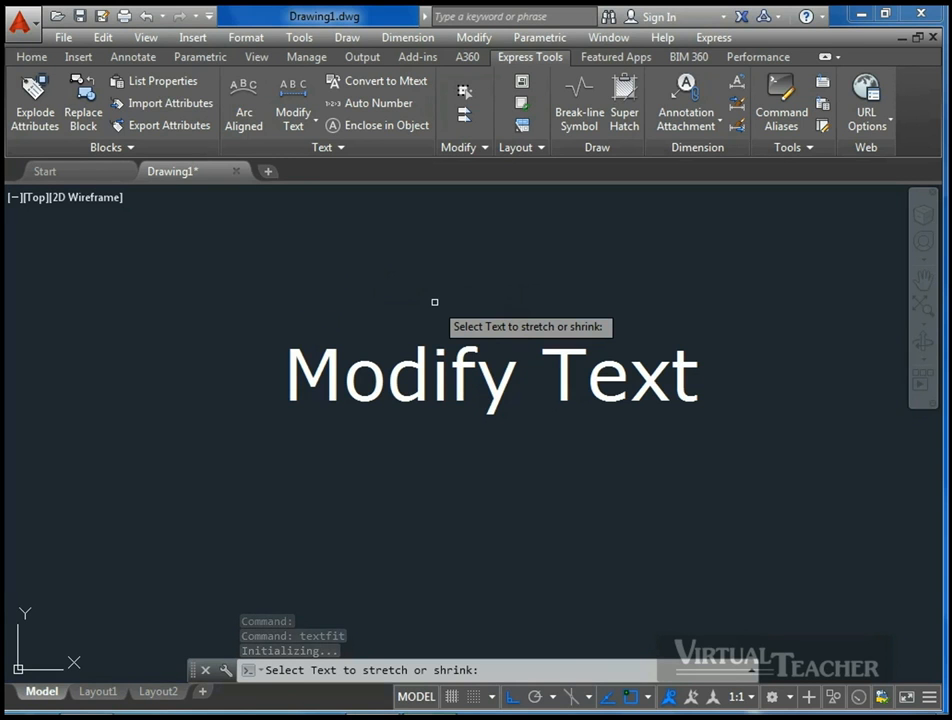
{"action": "left_click", "coordinate": [421, 355]}
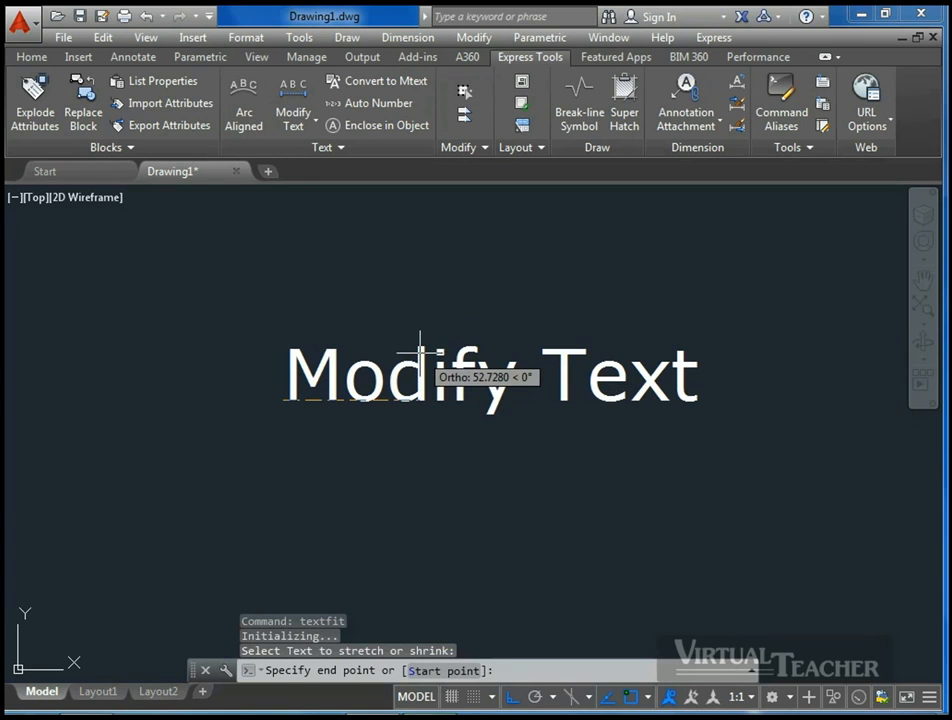
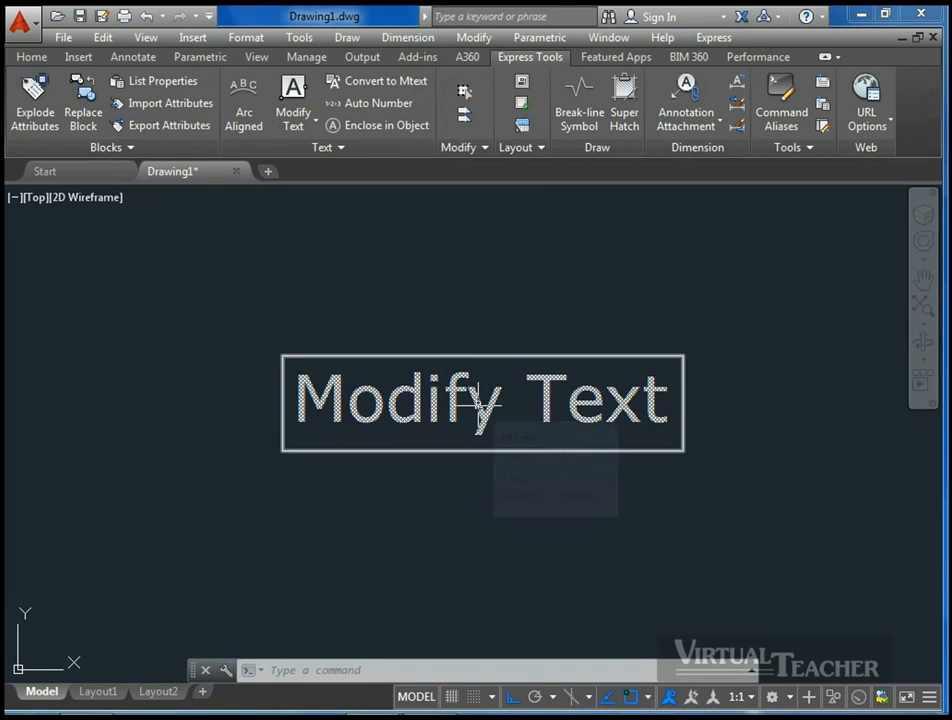
Step: Check the mask around the "Modify Text" text by selecting it, and remove that mask with Unmask Text
{"action": "left_click", "coordinate": [478, 399]}
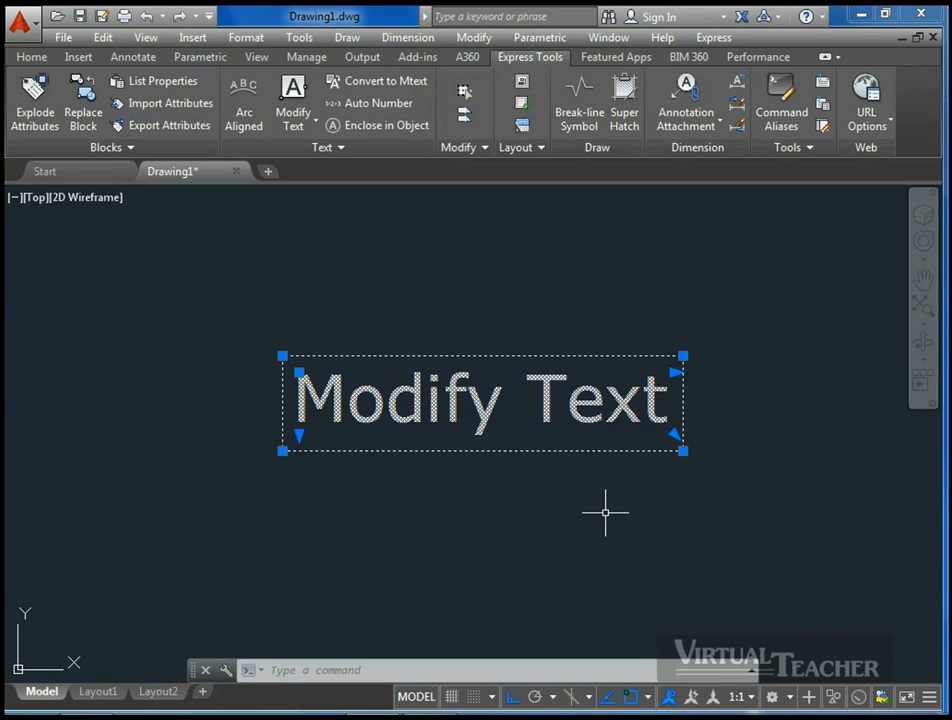
{"action": "key", "text": "Escape"}
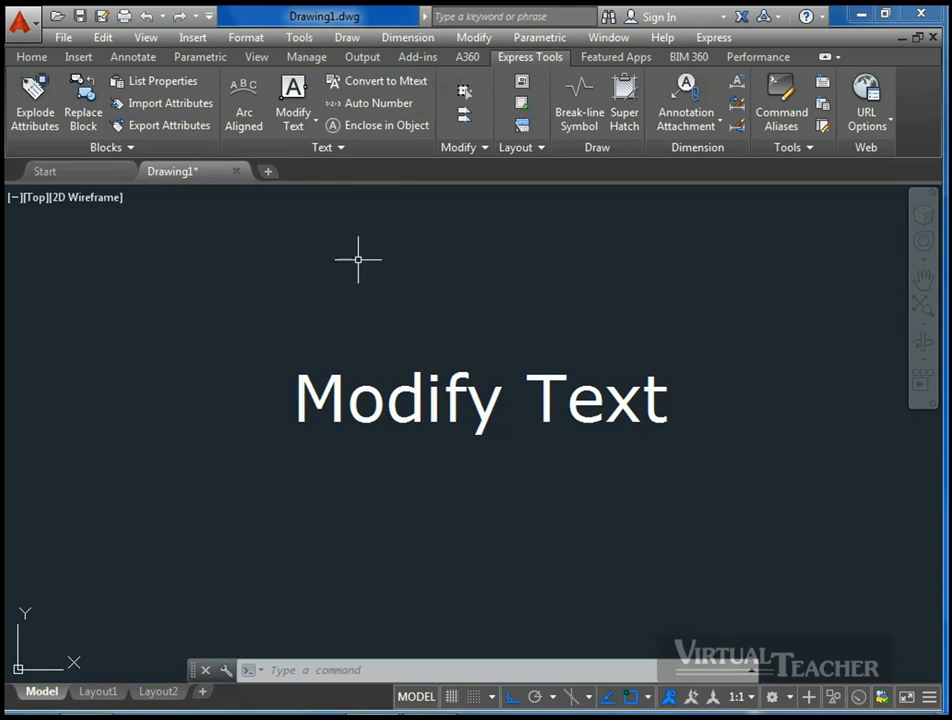
{"action": "left_click", "coordinate": [343, 147]}
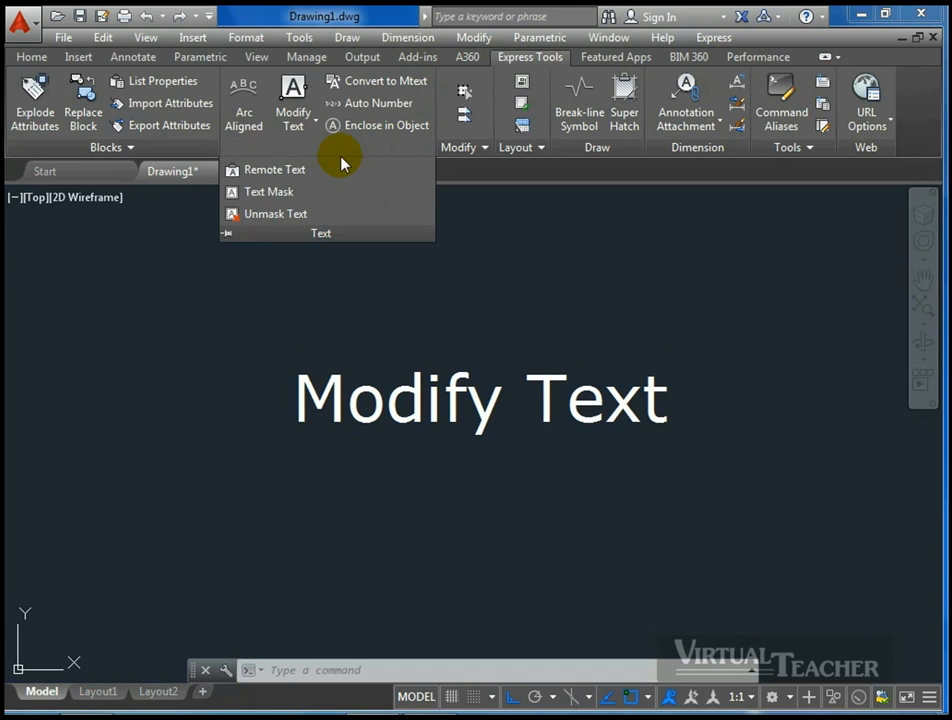
{"action": "left_click", "coordinate": [300, 215]}
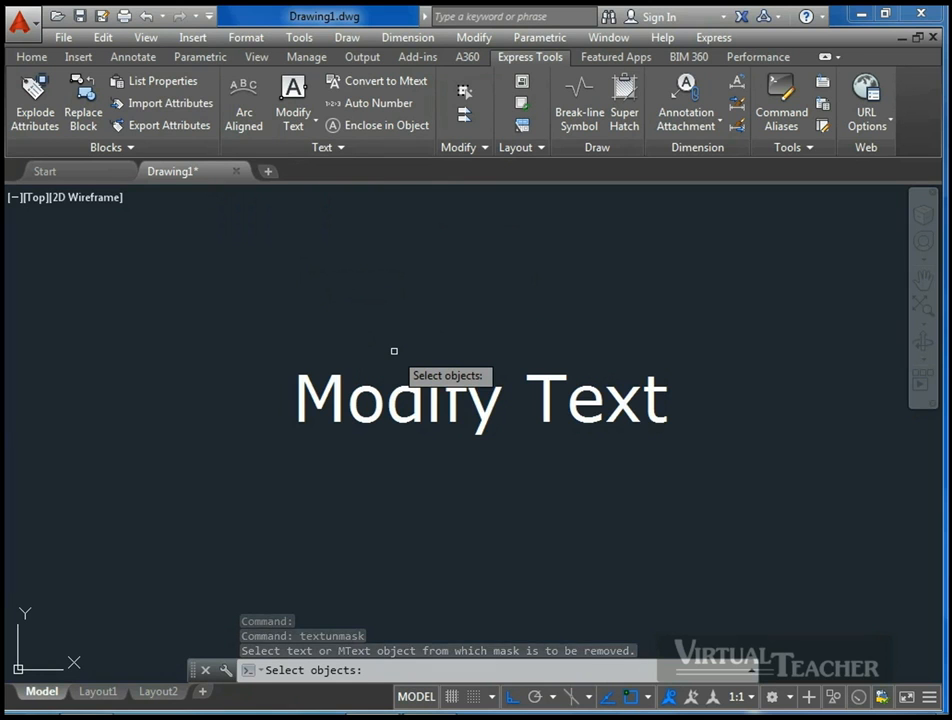
{"action": "left_click", "coordinate": [400, 398]}
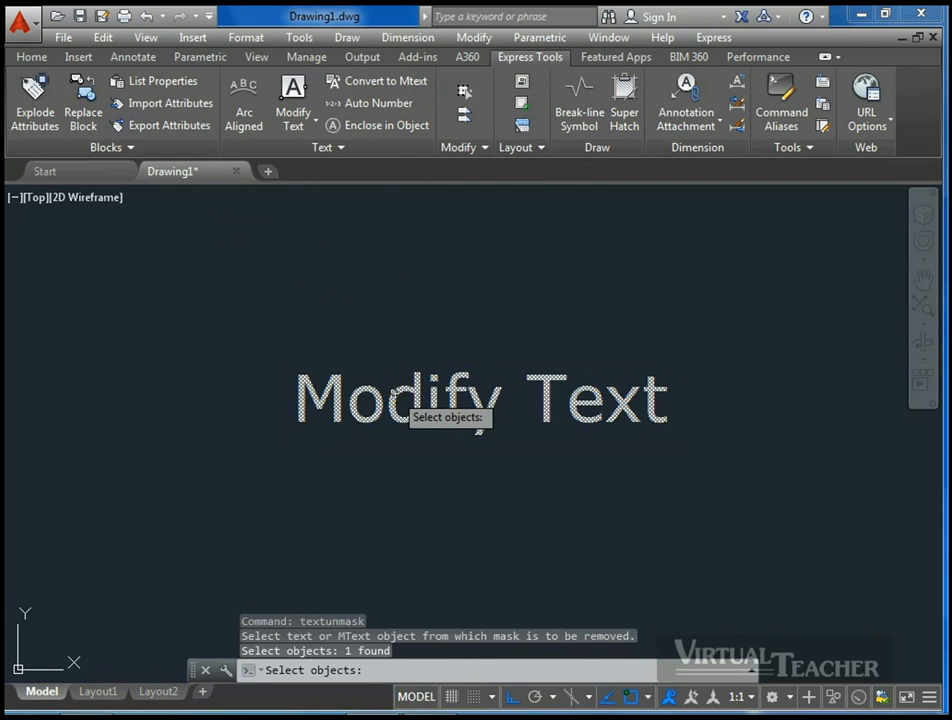
{"action": "key", "text": "Return"}
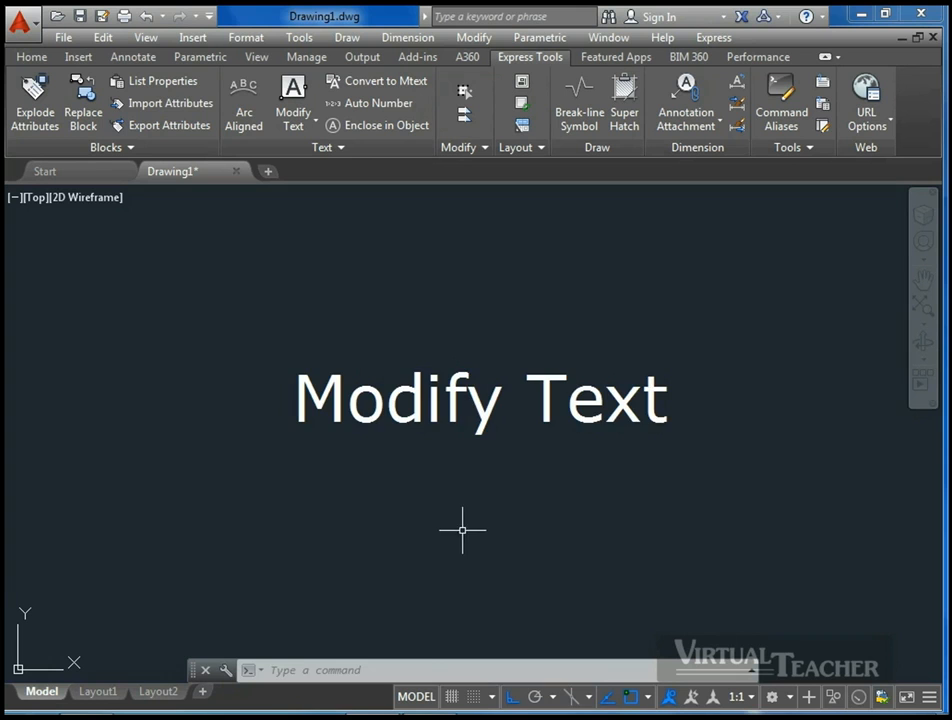
Step: Delete the "Modify Text" text from the drawing
{"action": "left_click", "coordinate": [523, 536]}
{"action": "left_click", "coordinate": [390, 341]}
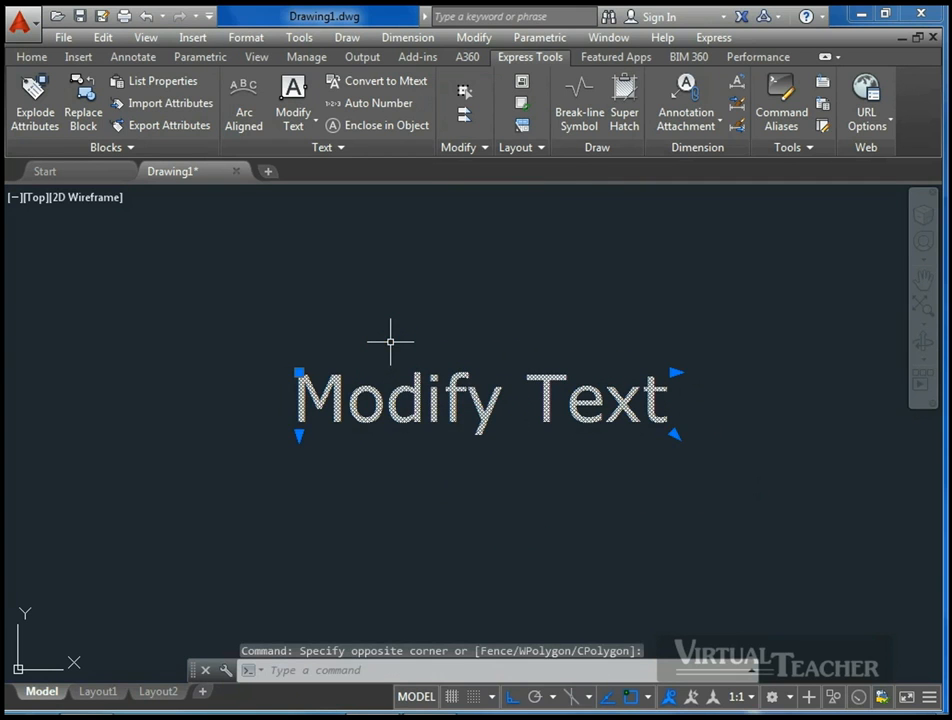
{"action": "key", "text": "Delete"}
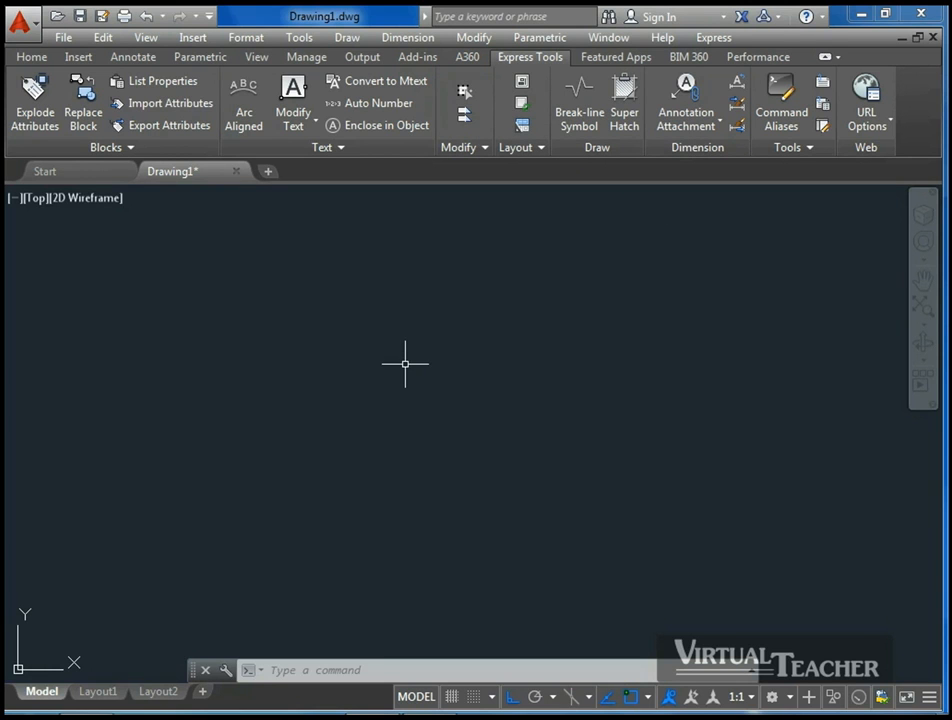
Step: Draw a horizontal rectangle by two opposite corners near the middle of the empty drawing area
{"action": "type", "text": "rec"}
{"action": "key", "text": "Return"}
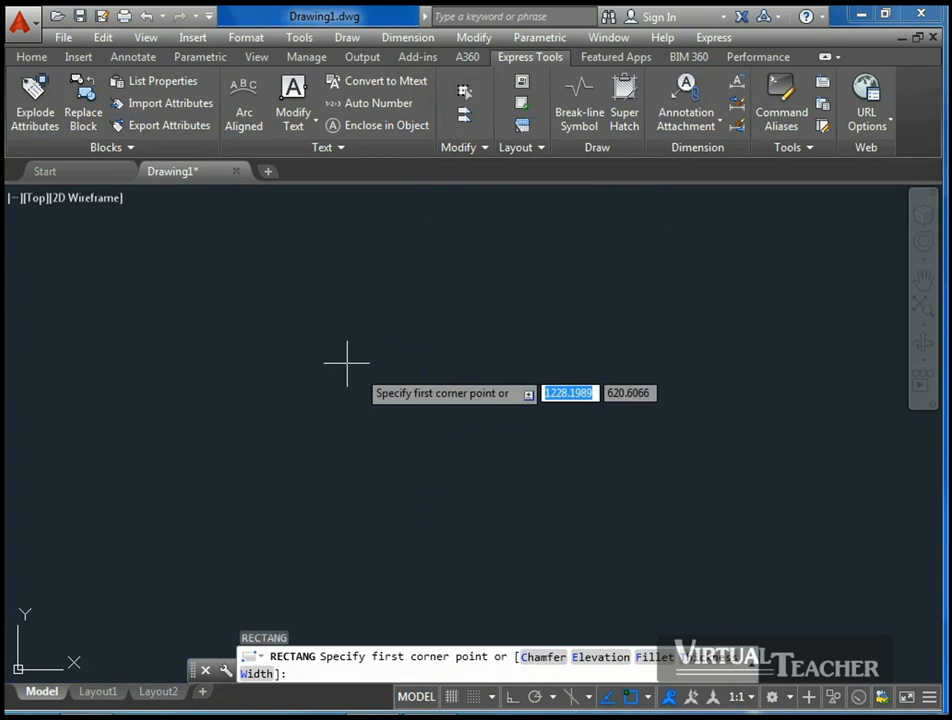
{"action": "left_click", "coordinate": [310, 328]}
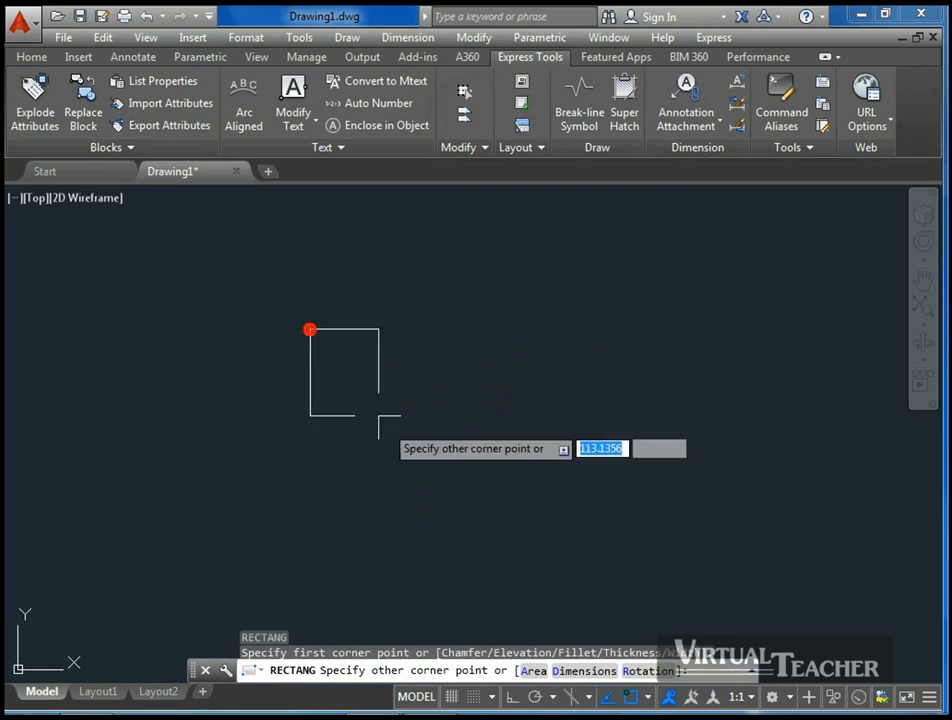
{"action": "left_click", "coordinate": [493, 434]}
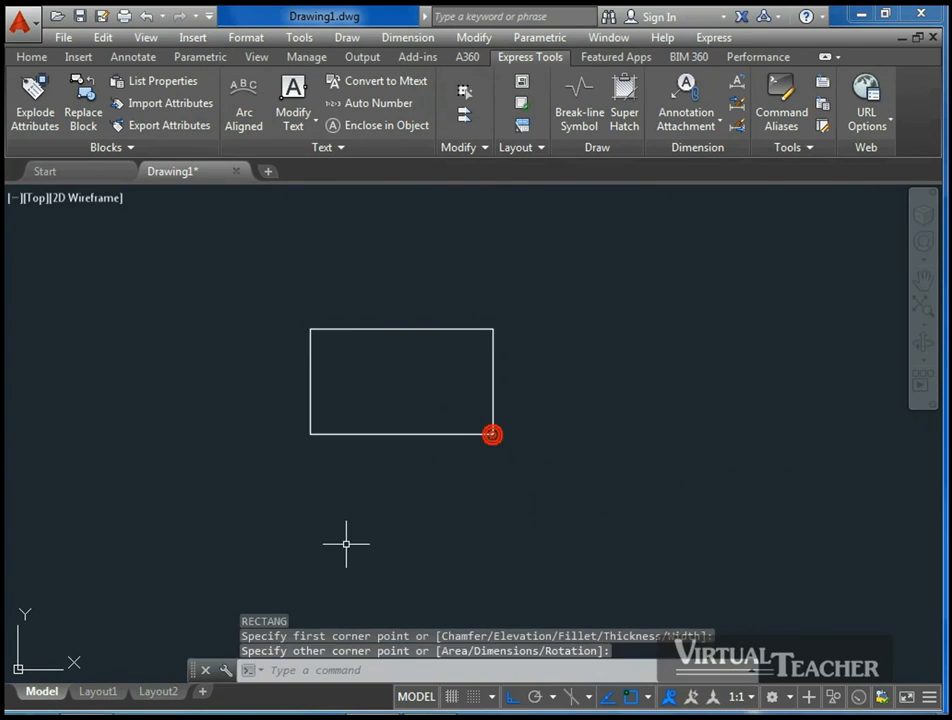
{"action": "middle_click_drag", "start_coordinate": [331, 406], "coordinate": [418, 410]}
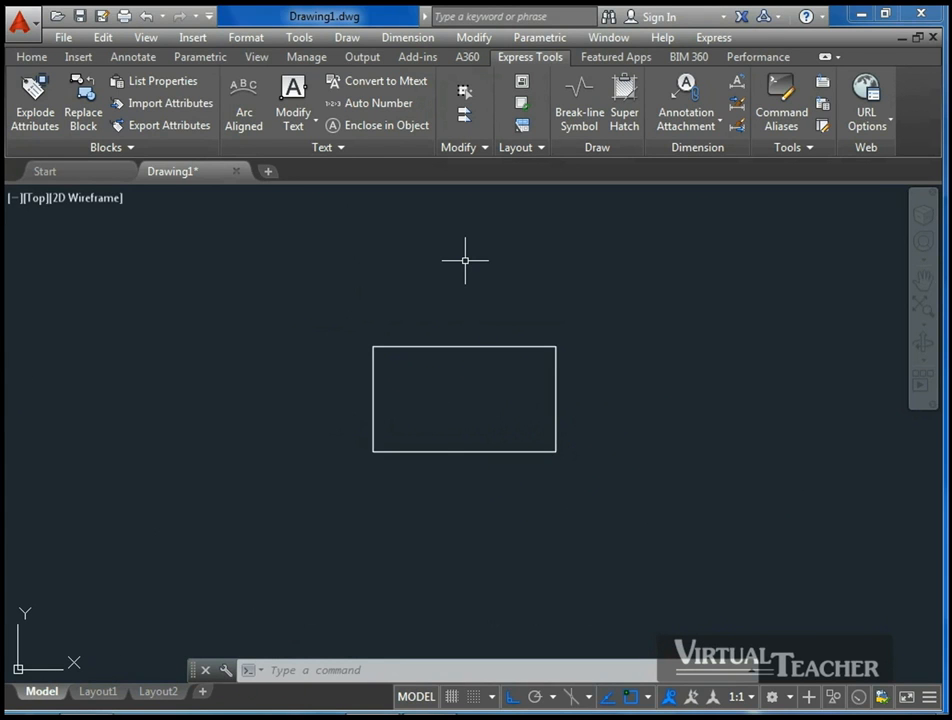
Step: Start Move/Copy/Rotate on the rectangle with its lower-left corner as base point, and move it a short distance horizontally to the right
{"action": "left_click", "coordinate": [462, 97]}
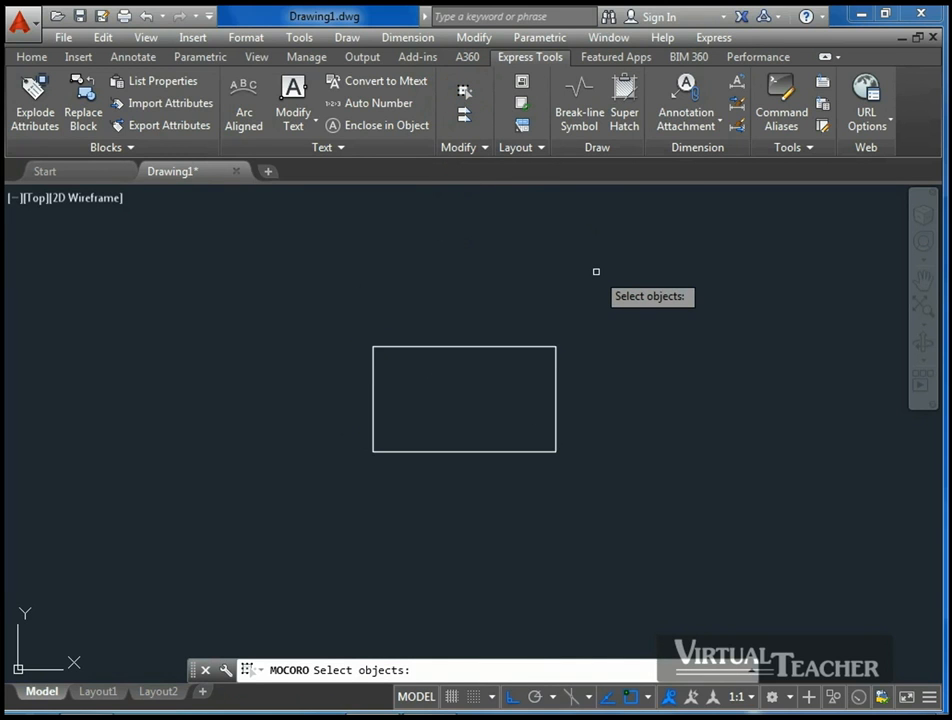
{"action": "left_click", "coordinate": [527, 346]}
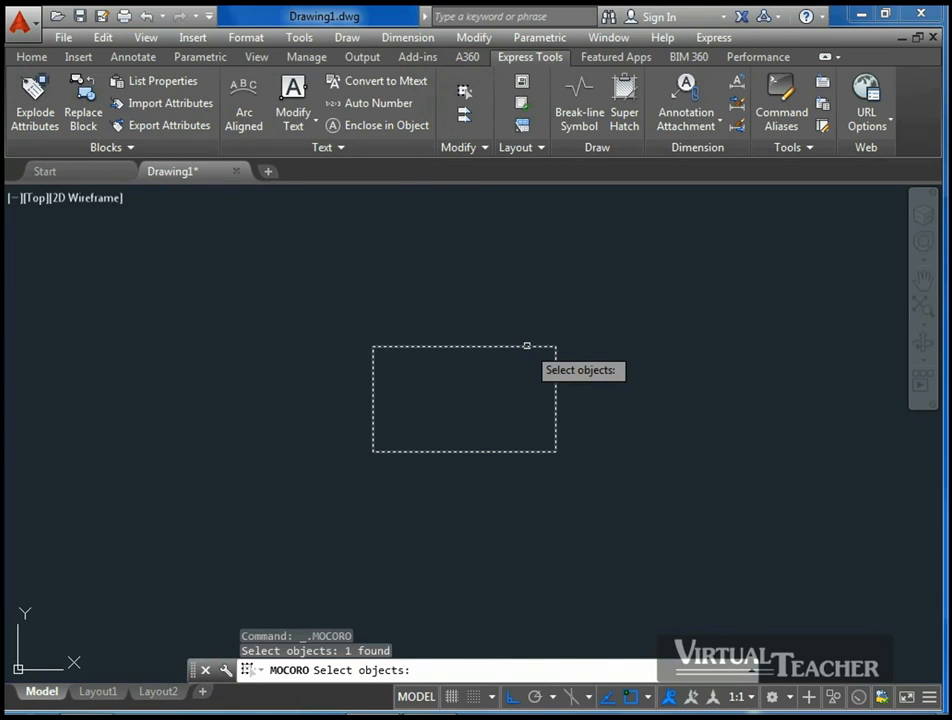
{"action": "key", "text": "Return"}
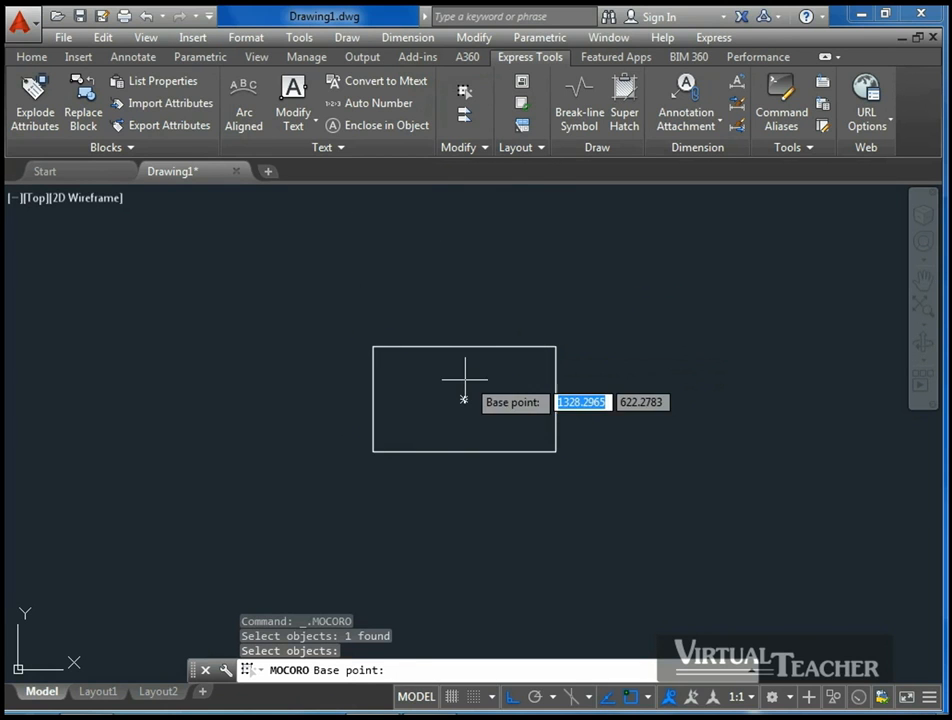
{"action": "left_click", "coordinate": [372, 452]}
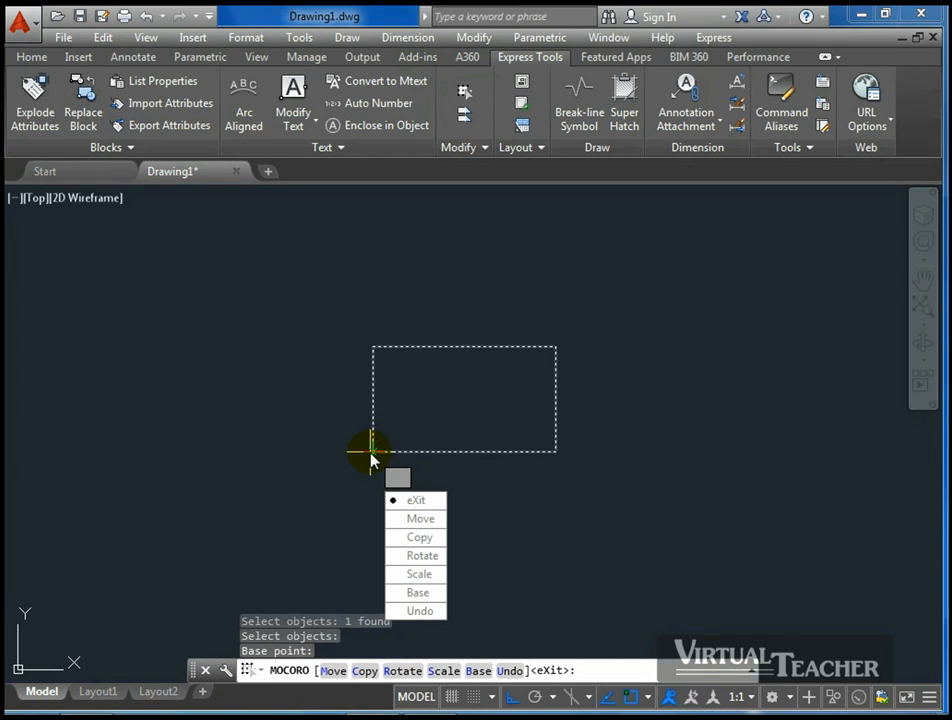
{"action": "left_click", "coordinate": [418, 519]}
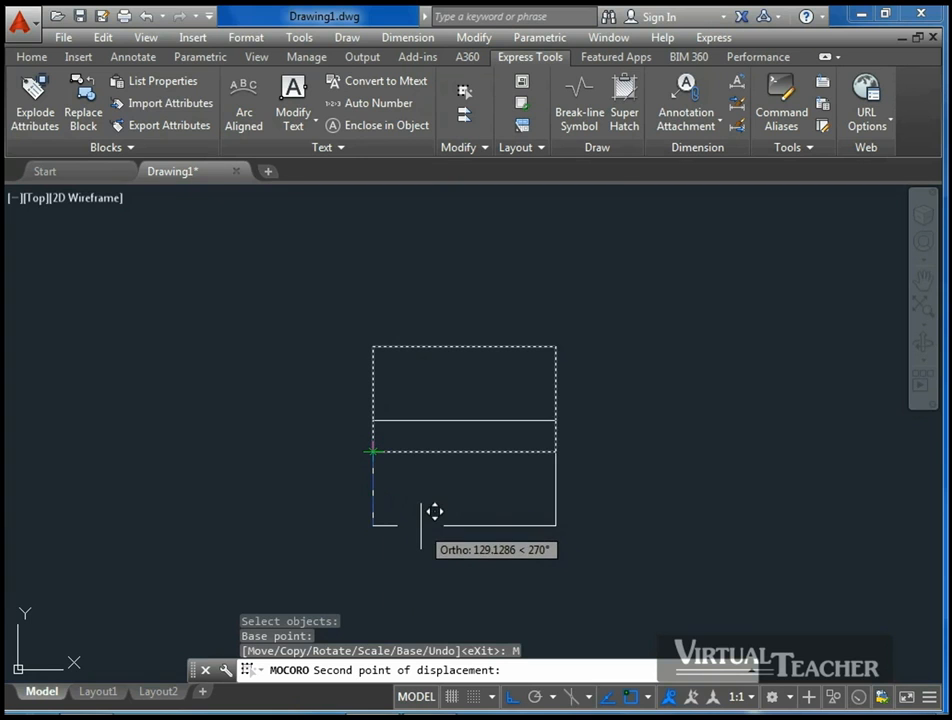
{"action": "left_click", "coordinate": [421, 527]}
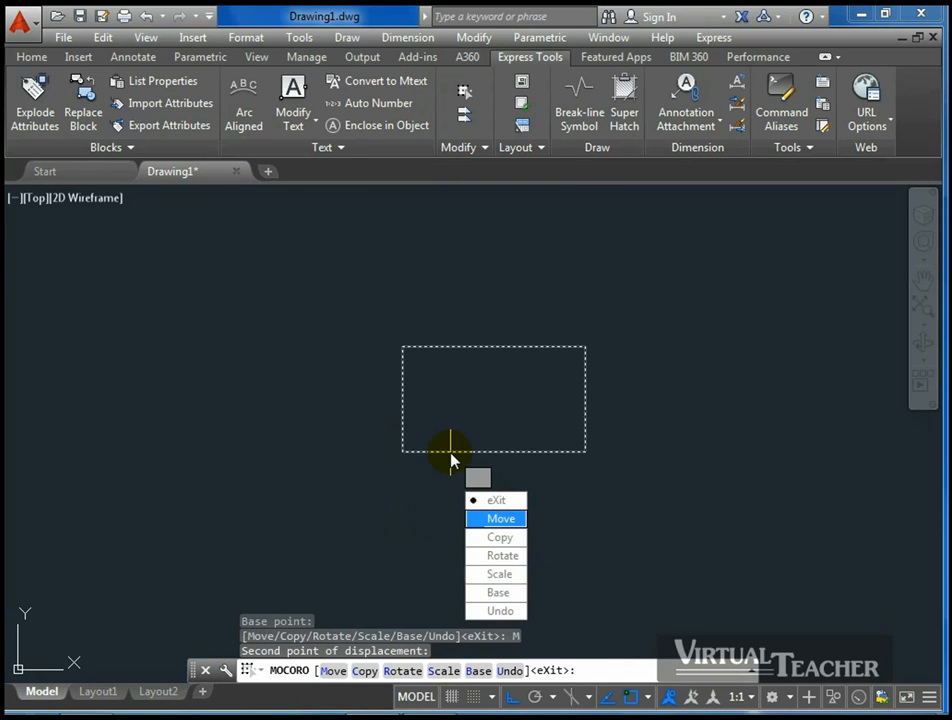
Step: Copy the rectangle about 453 units horizontally to the right of the original within Move/Copy/Rotate
{"action": "left_click", "coordinate": [508, 538]}
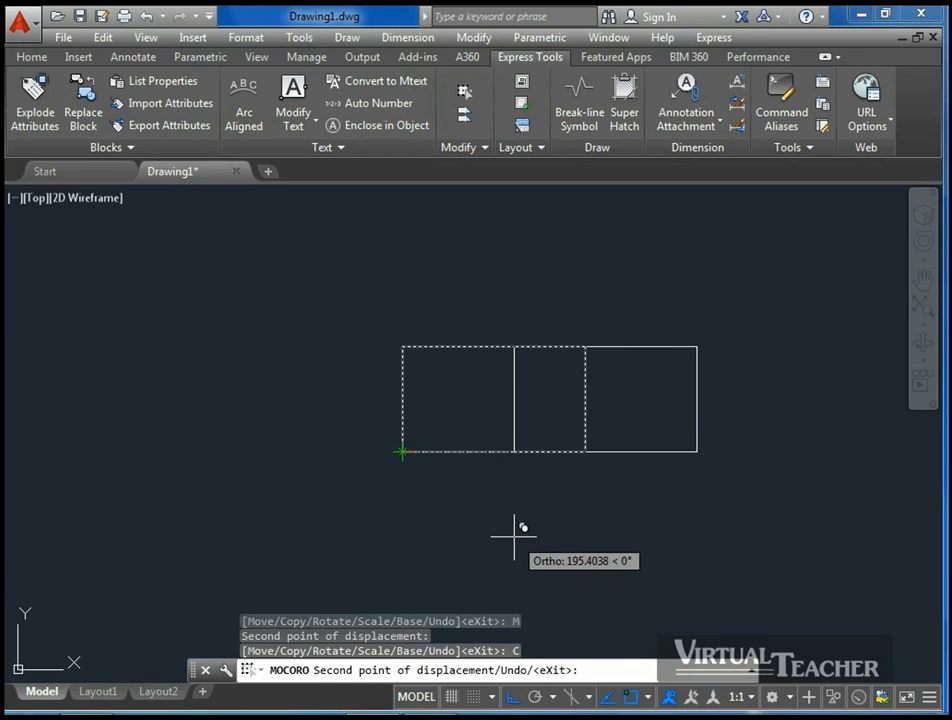
{"action": "left_click", "coordinate": [663, 531]}
{"action": "middle_click_drag", "start_coordinate": [665, 518], "coordinate": [499, 506]}
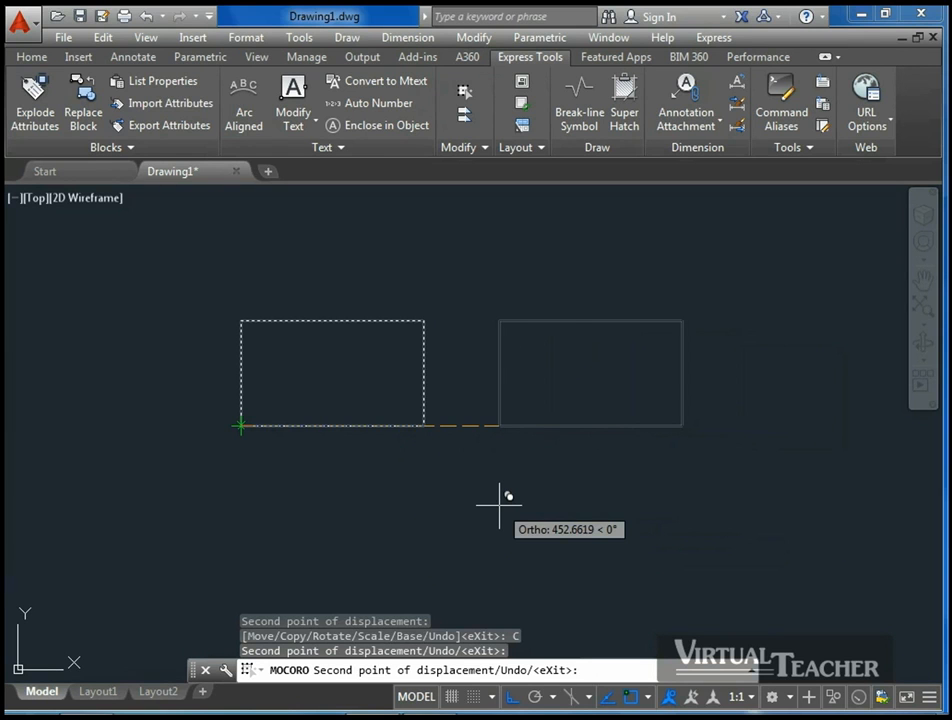
{"action": "right_click", "coordinate": [500, 510]}
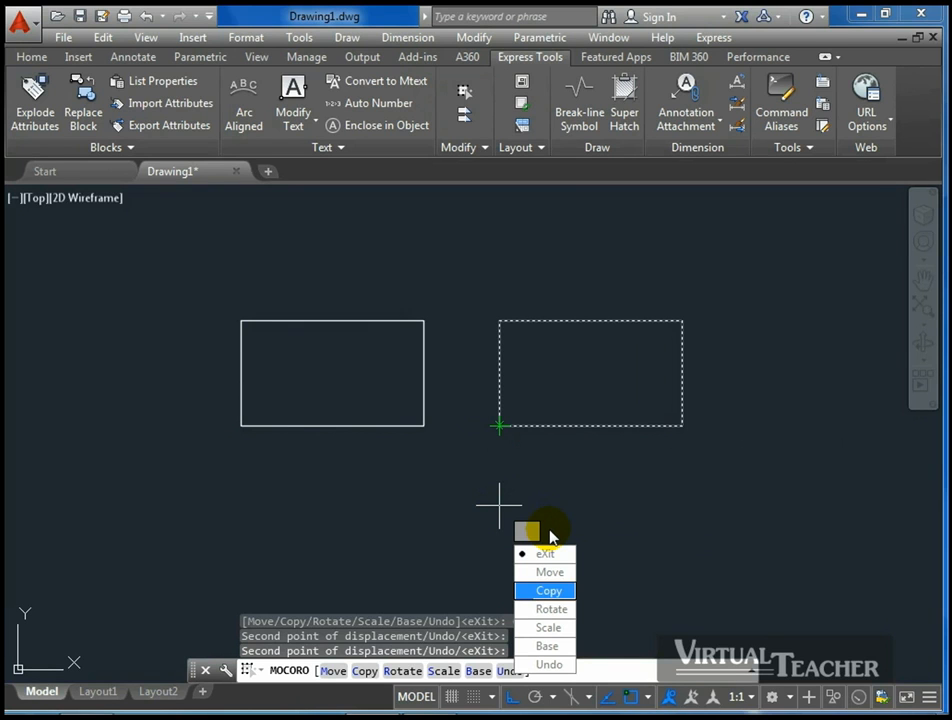
Step: Rotate the copied rectangle 45 degrees about its lower-left corner
{"action": "left_click", "coordinate": [550, 609]}
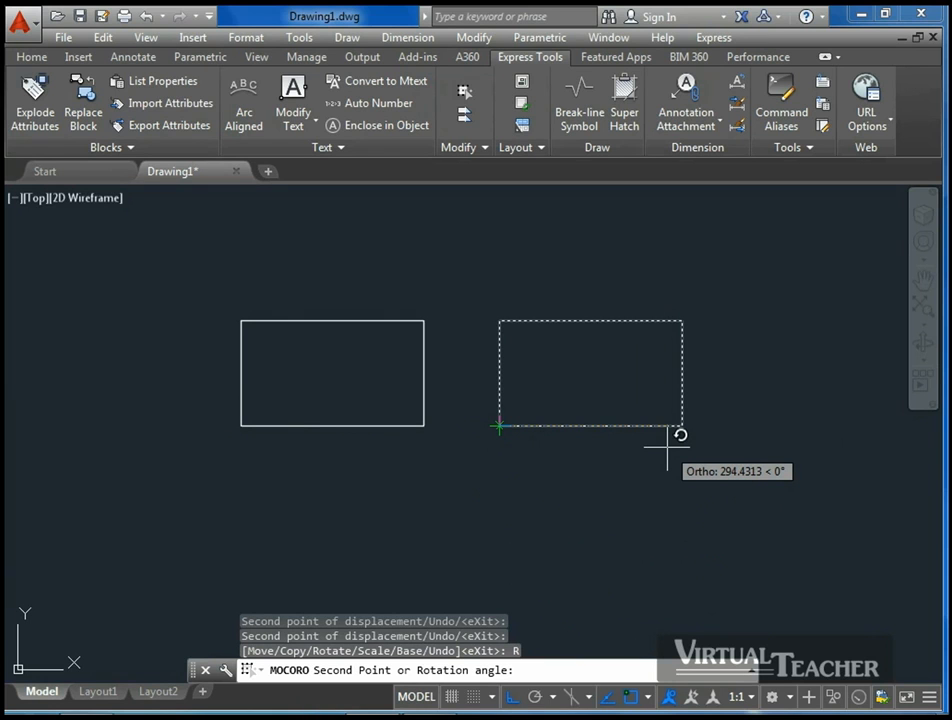
{"action": "left_click", "coordinate": [525, 671]}
{"action": "type", "text": "45"}
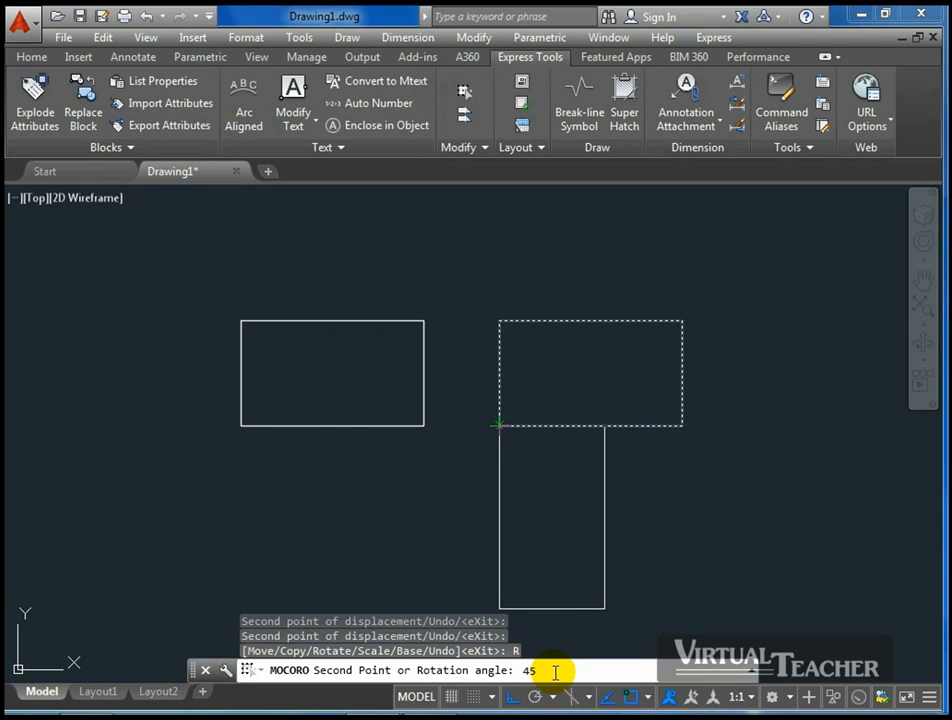
{"action": "key", "text": "Return"}
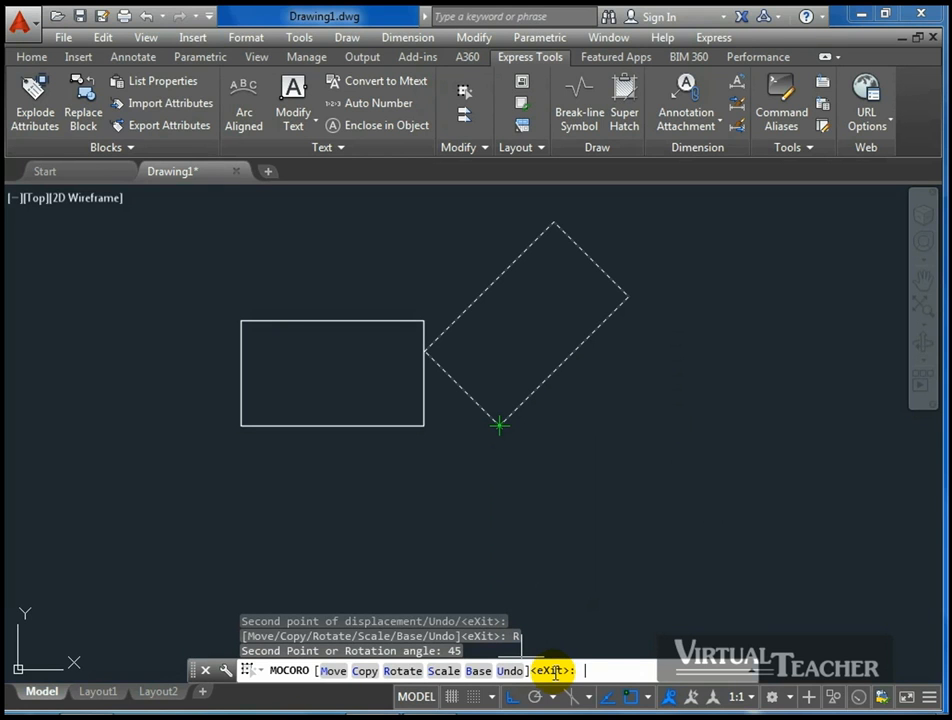
Step: Scale the rotated rectangle by a factor of .5 about the same base point and exit Move/Copy/Rotate
{"action": "key", "text": "Down"}
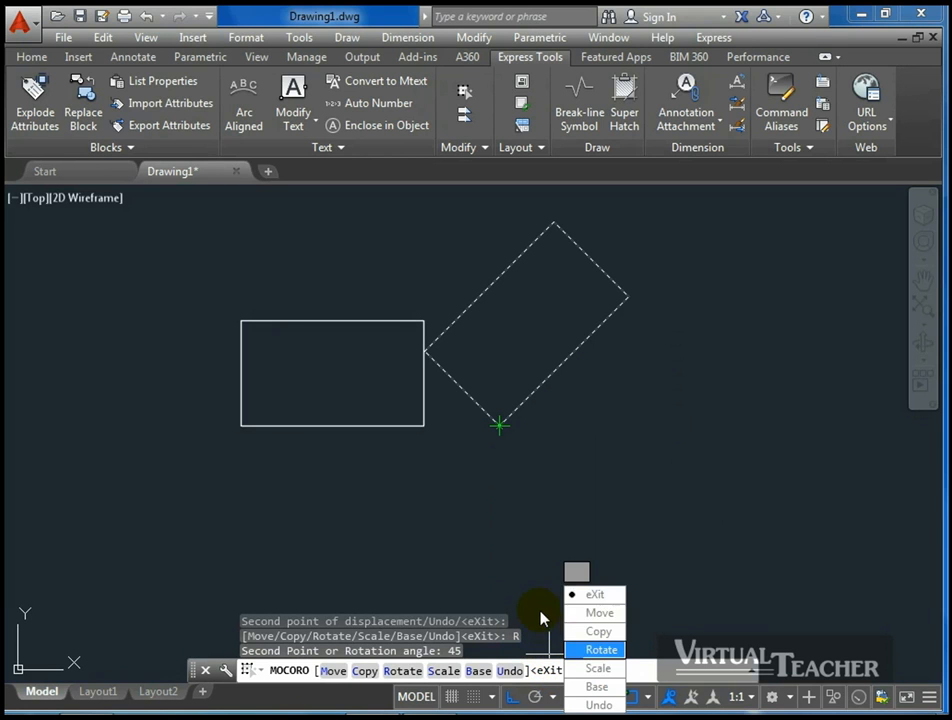
{"action": "left_click", "coordinate": [580, 668]}
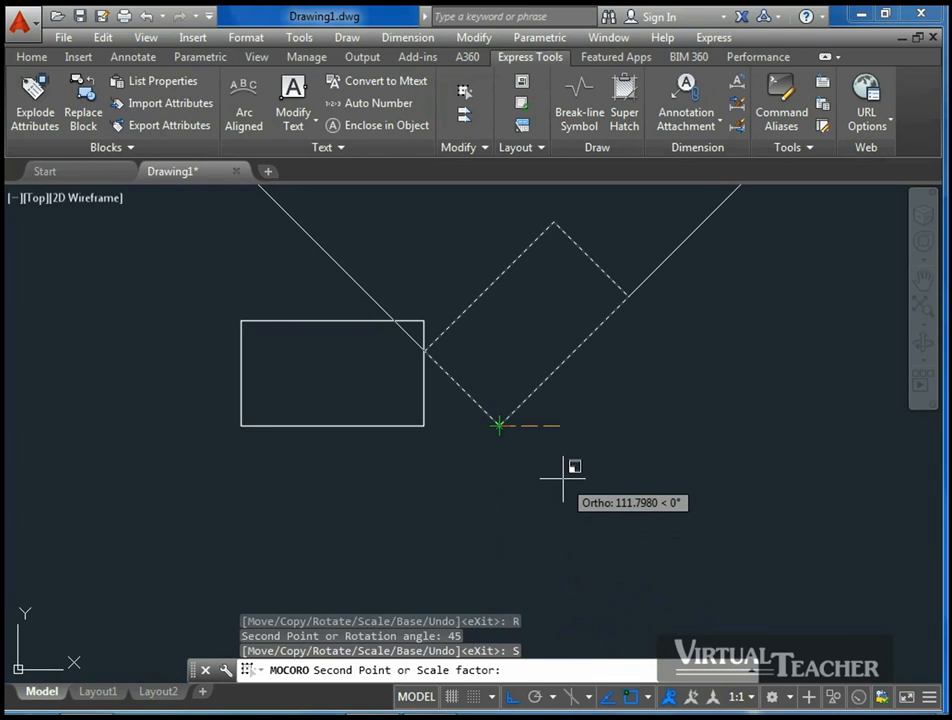
{"action": "type", "text": ".5"}
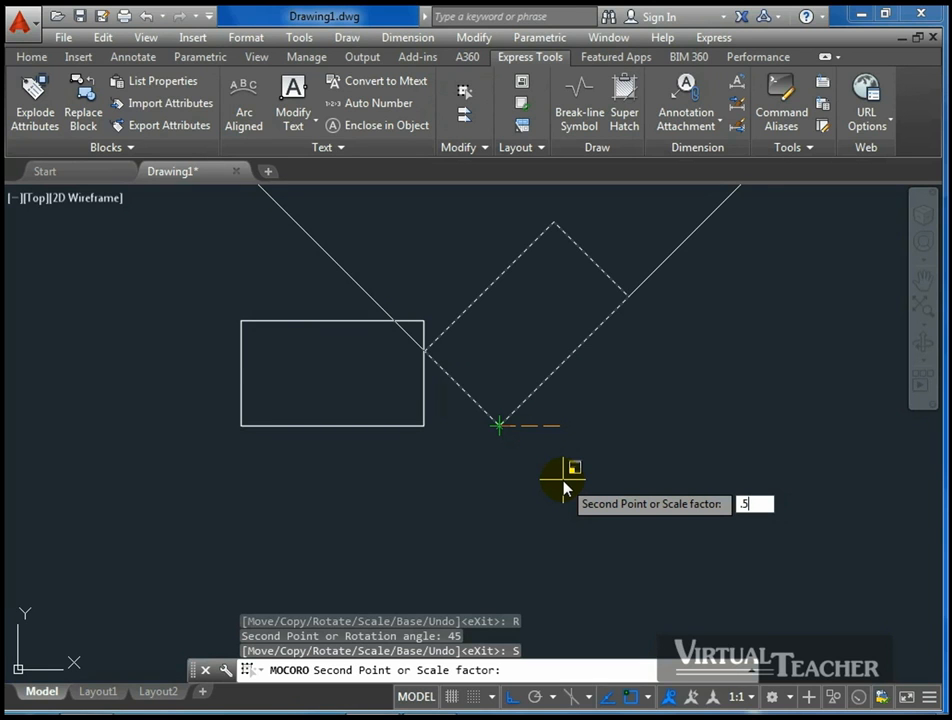
{"action": "key", "text": "Return"}
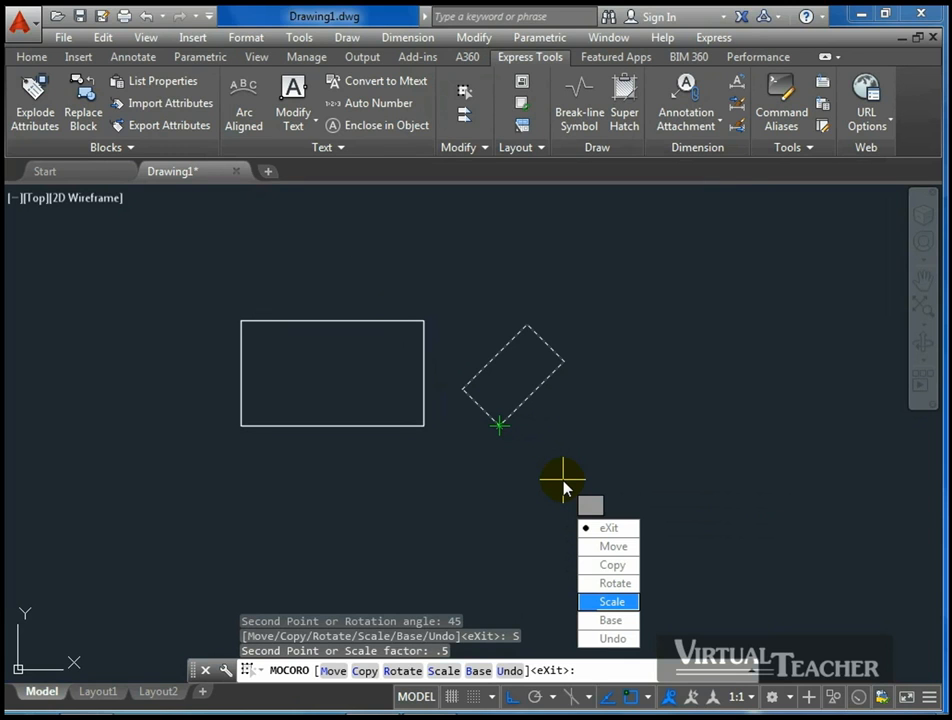
{"action": "left_click", "coordinate": [619, 528]}
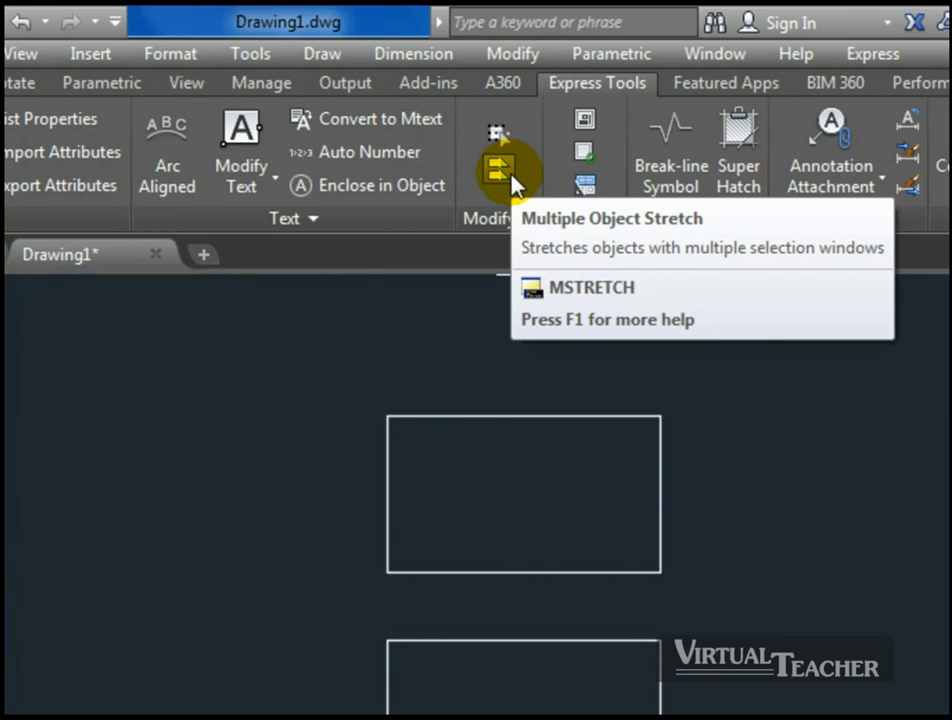
Step: Stretch the right sides of both rectangles together with Multiple Object Stretch, using one crossing window and the upper rectangle's top-right corner as base point
{"action": "left_click", "coordinate": [501, 176]}
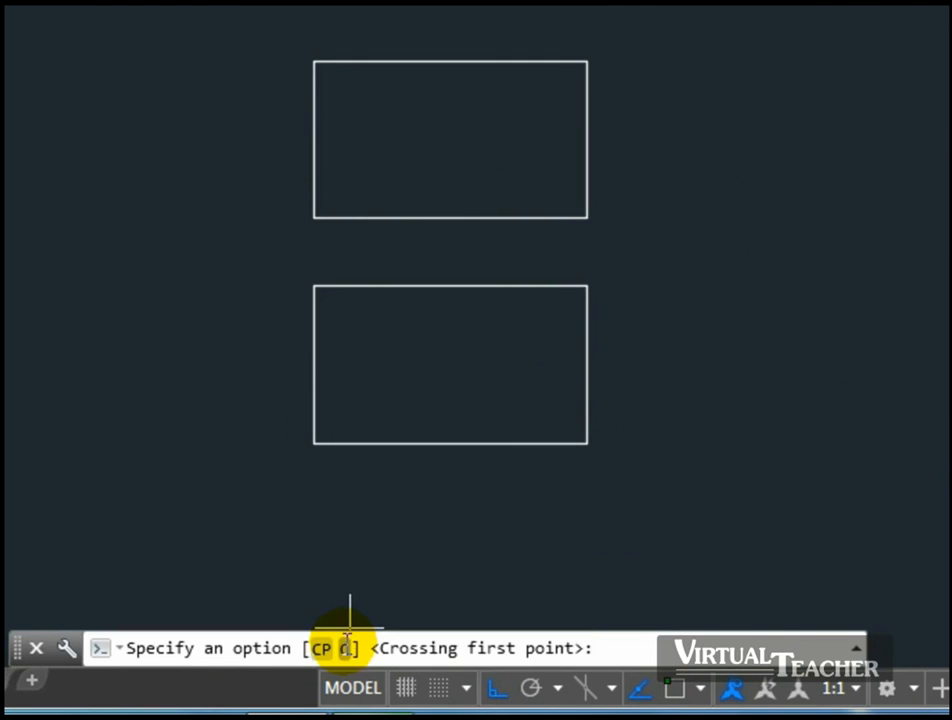
{"action": "left_click", "coordinate": [347, 648]}
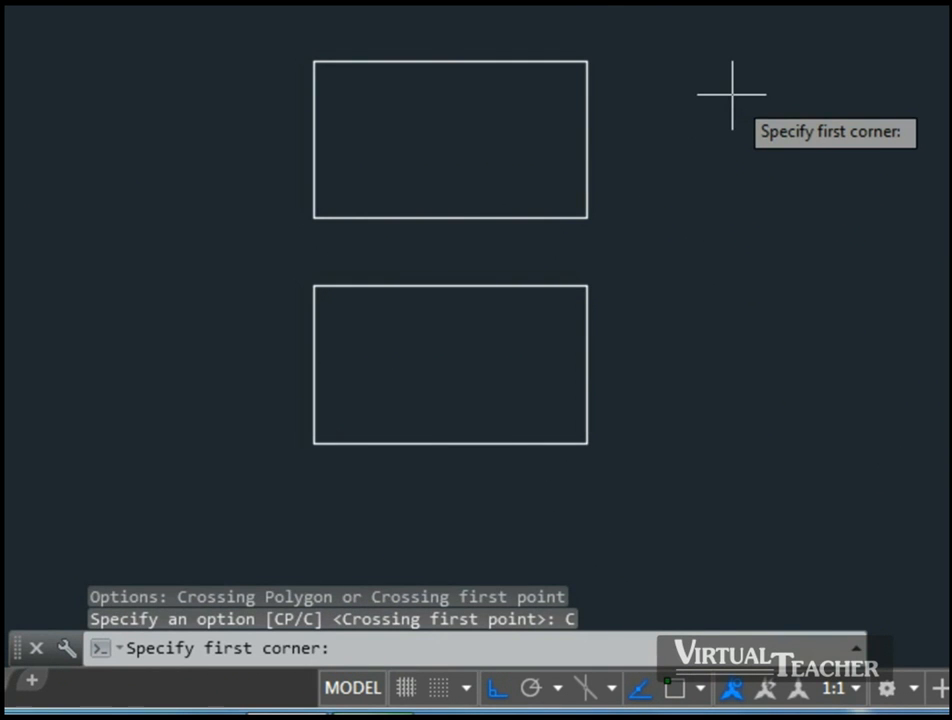
{"action": "left_click", "coordinate": [557, 48]}
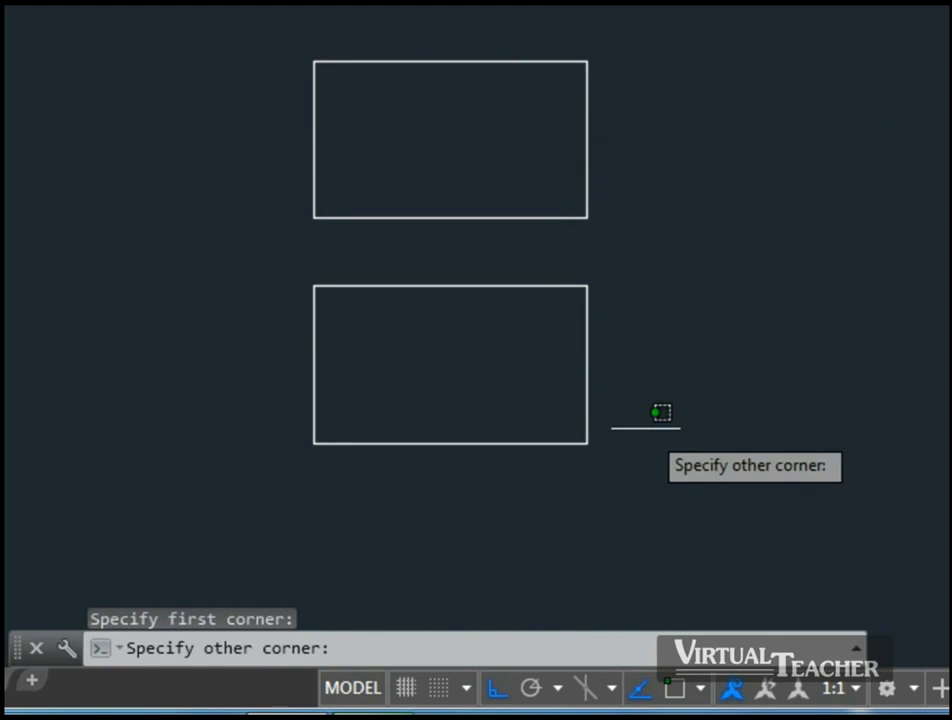
{"action": "left_click", "coordinate": [711, 467]}
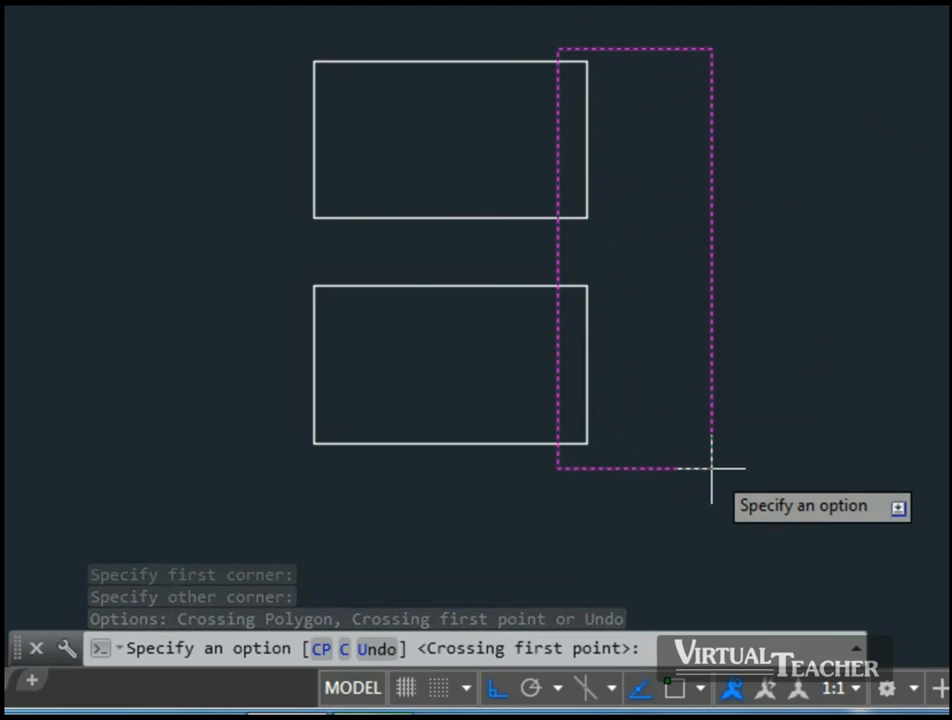
{"action": "key", "text": "Return"}
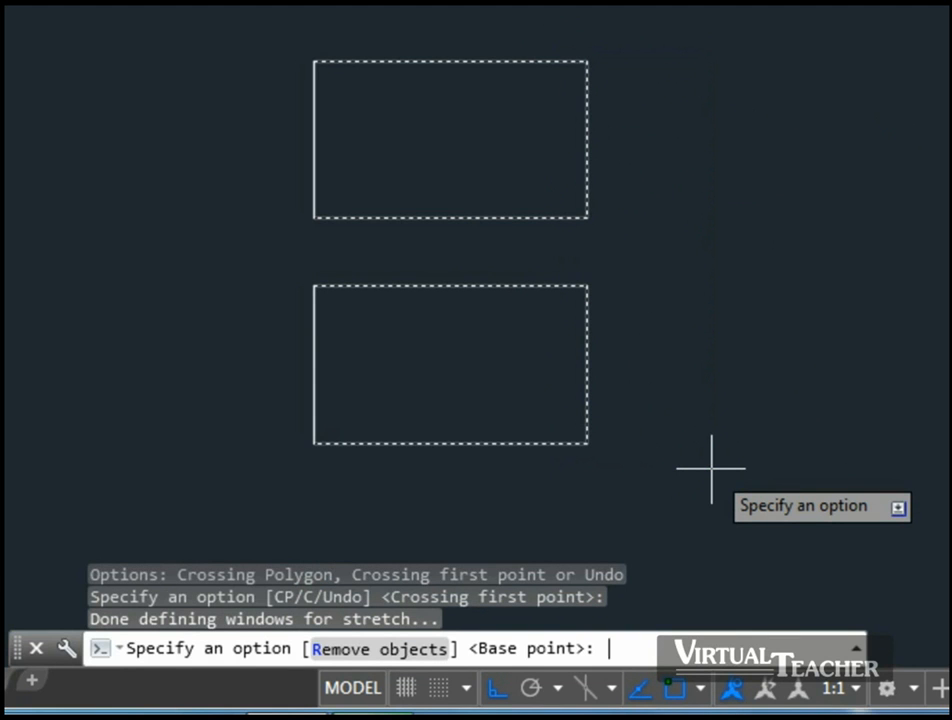
{"action": "left_click", "coordinate": [587, 60]}
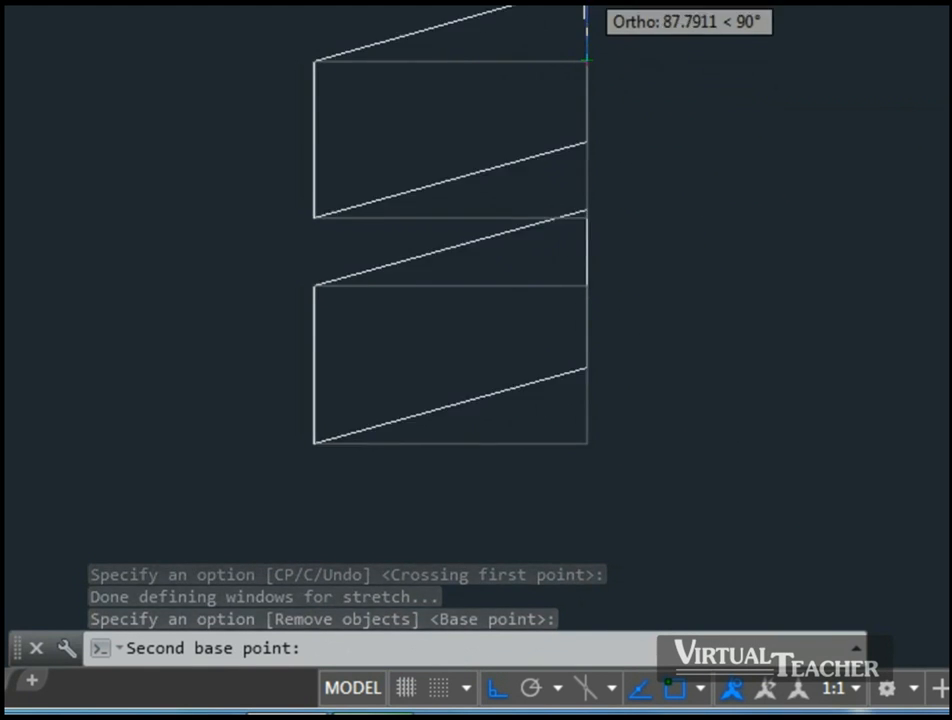
{"action": "left_click", "coordinate": [587, 58]}
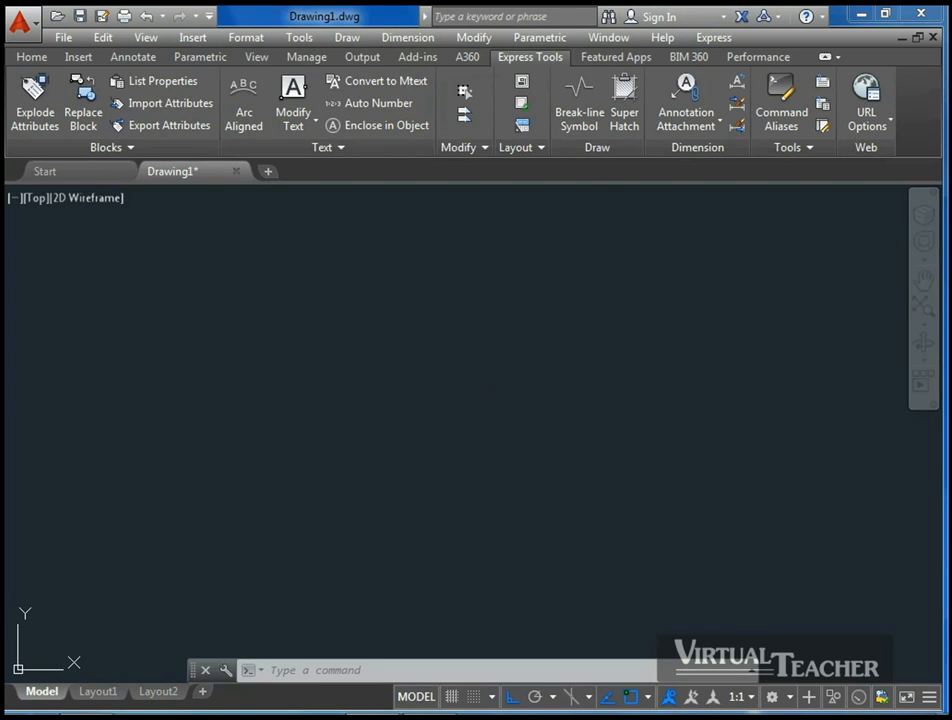
Step: Draw a horizontal breakline in the empty drawing area and place the break symbol near the middle of the line
{"action": "left_click", "coordinate": [576, 124]}
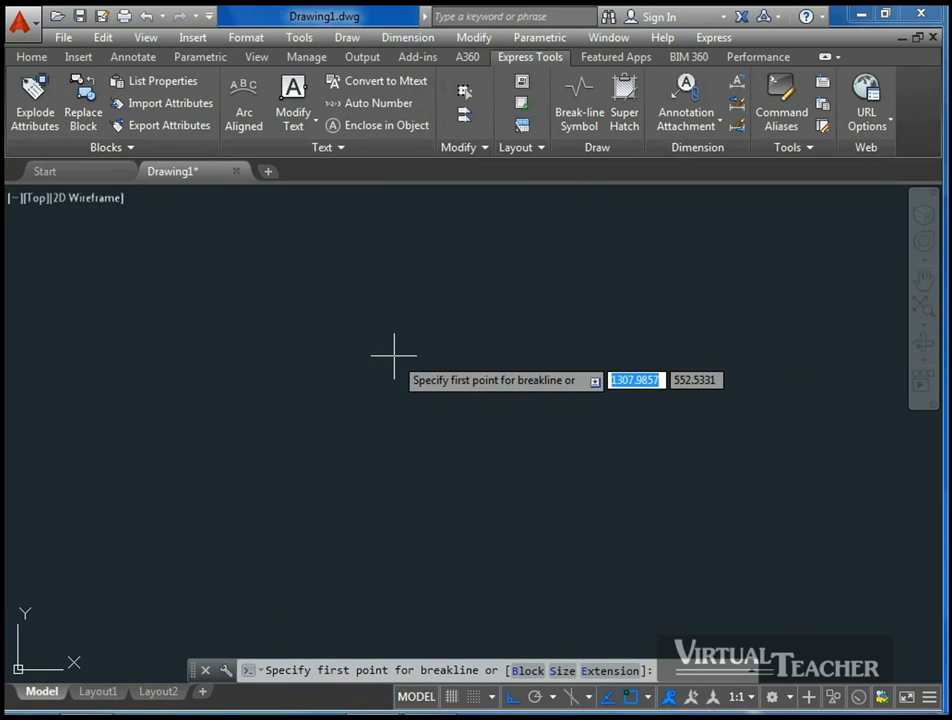
{"action": "left_click", "coordinate": [409, 379]}
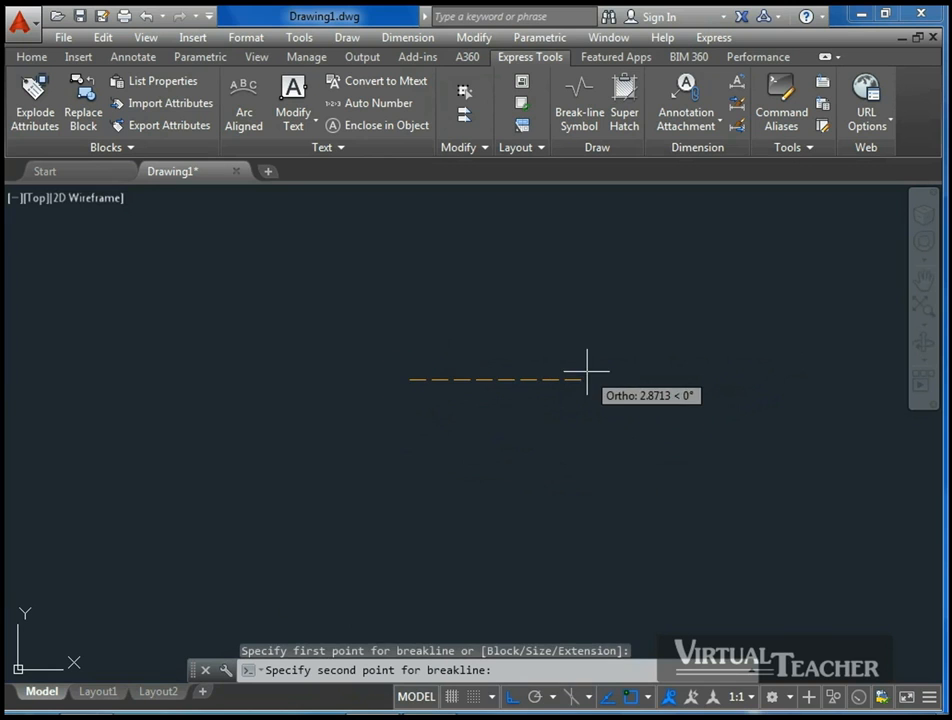
{"action": "left_click", "coordinate": [656, 372]}
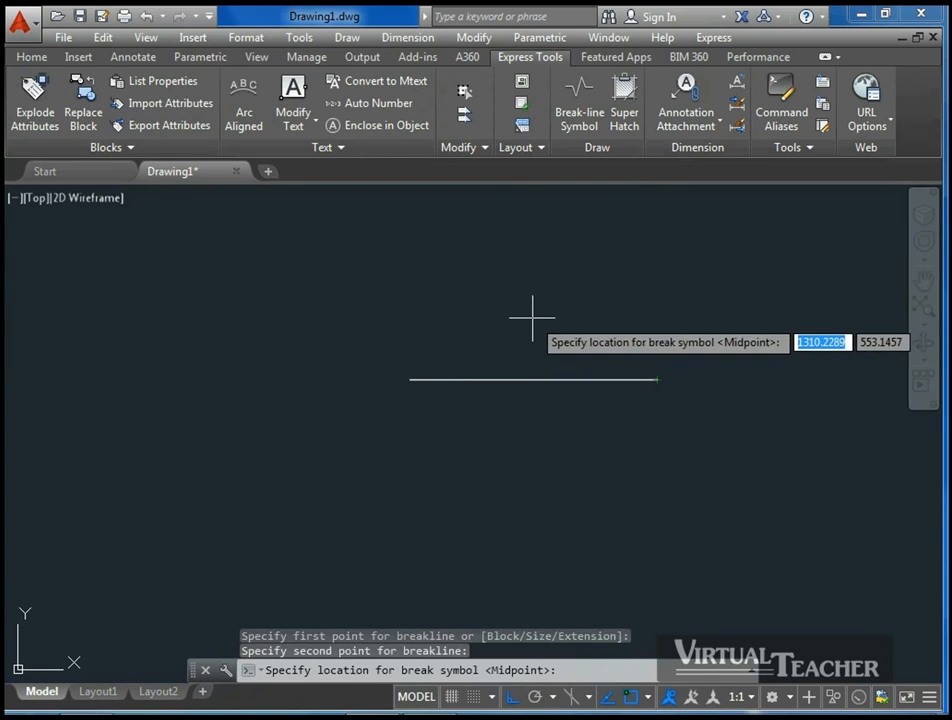
{"action": "left_click", "coordinate": [533, 378]}
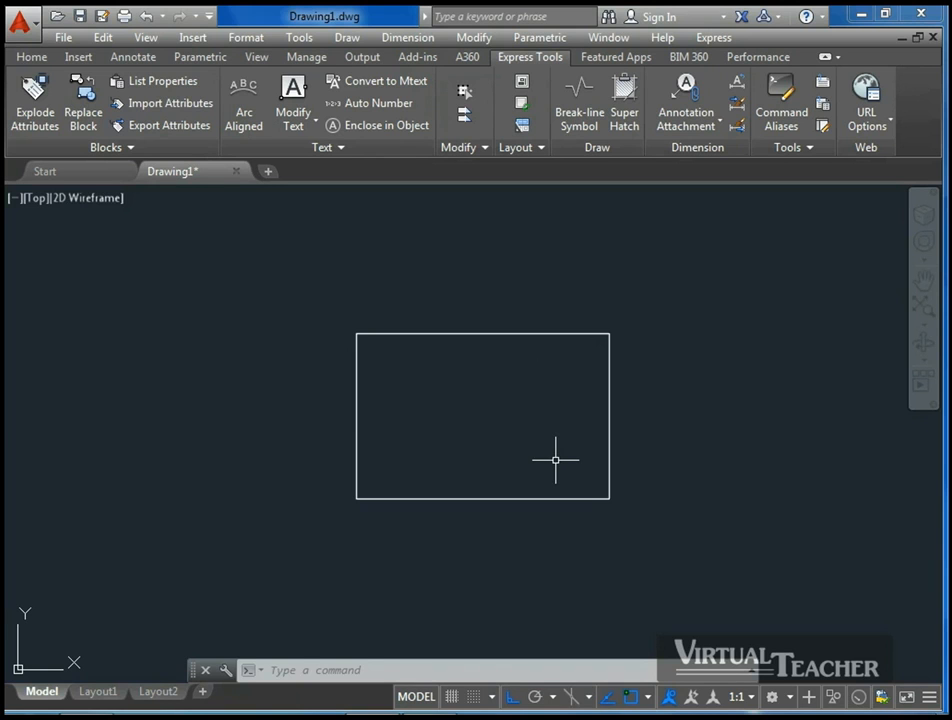
Step: Draw a breakline with symbol size 2 along the rectangle's top edge from corner to corner, placing the break symbol at its midpoint
{"action": "left_click", "coordinate": [576, 106]}
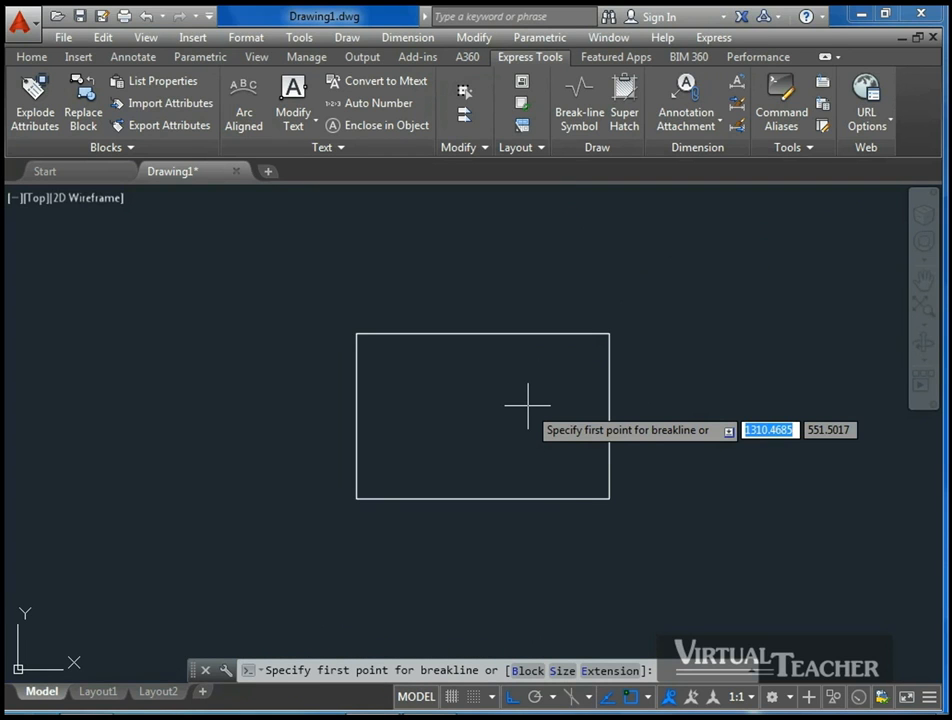
{"action": "left_click", "coordinate": [563, 670]}
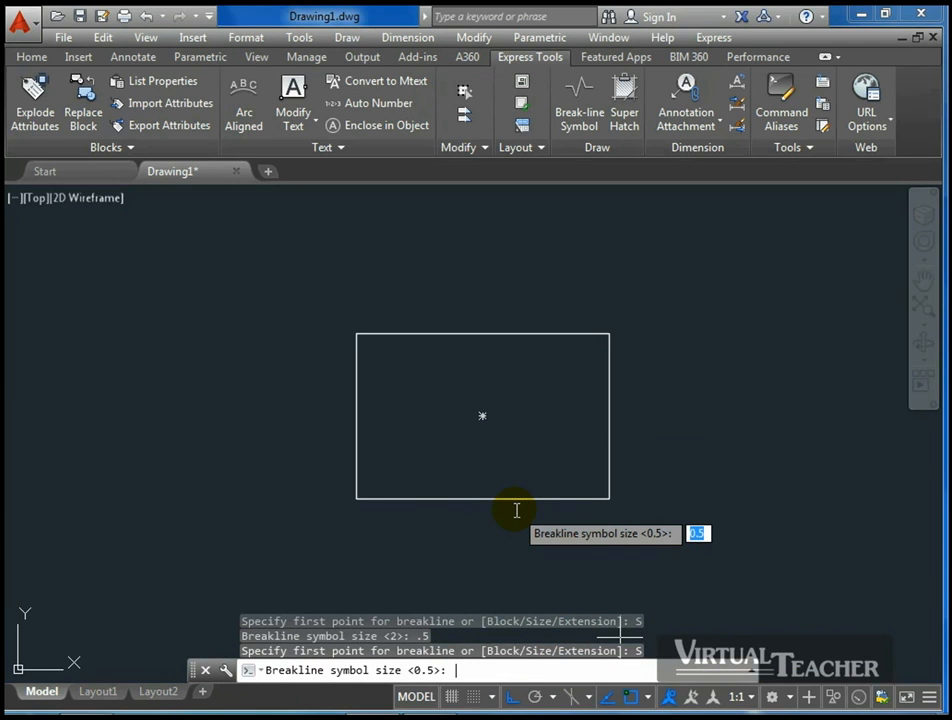
{"action": "type", "text": "2"}
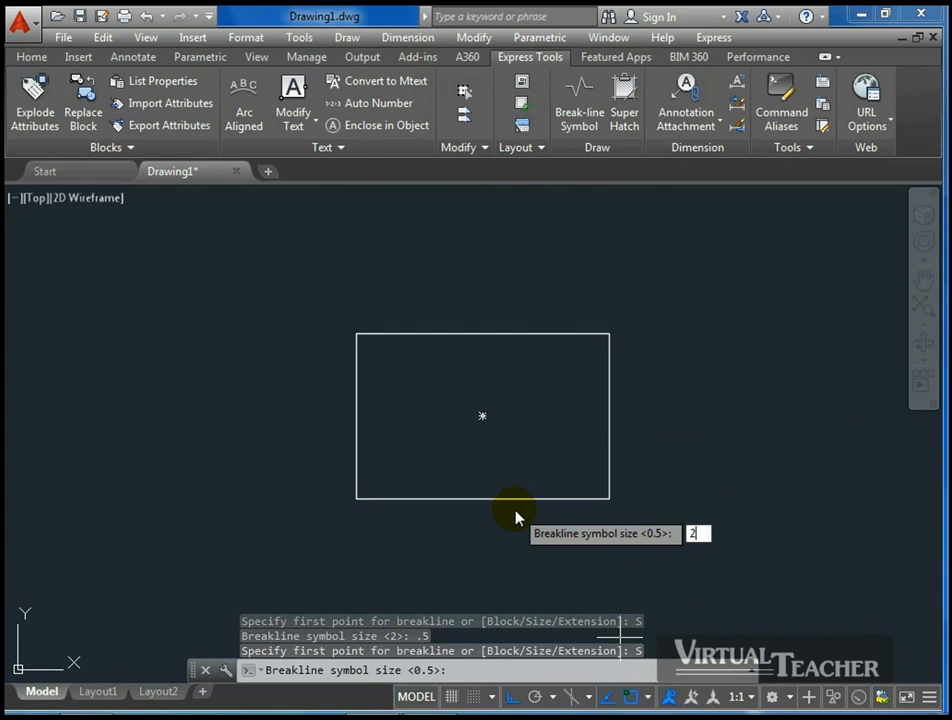
{"action": "key", "text": "Return"}
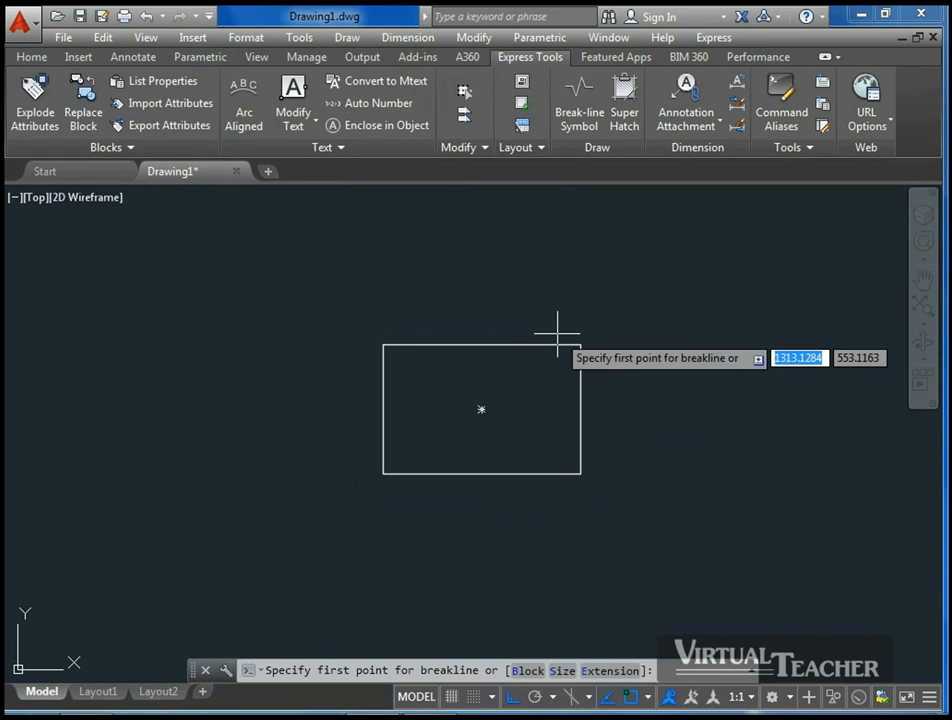
{"action": "left_click", "coordinate": [383, 345]}
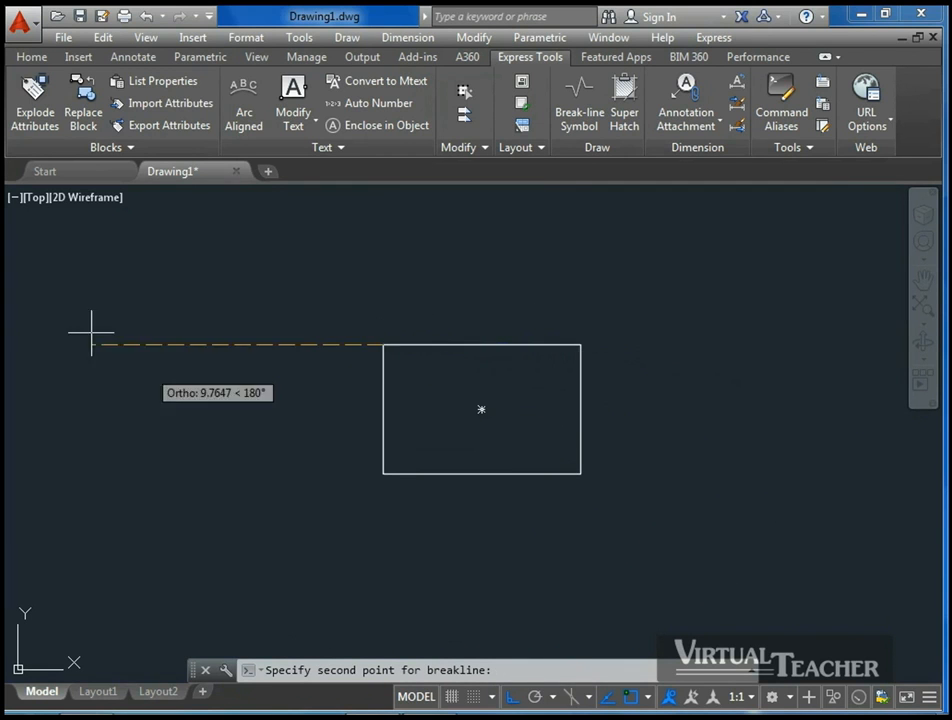
{"action": "left_click", "coordinate": [580, 344]}
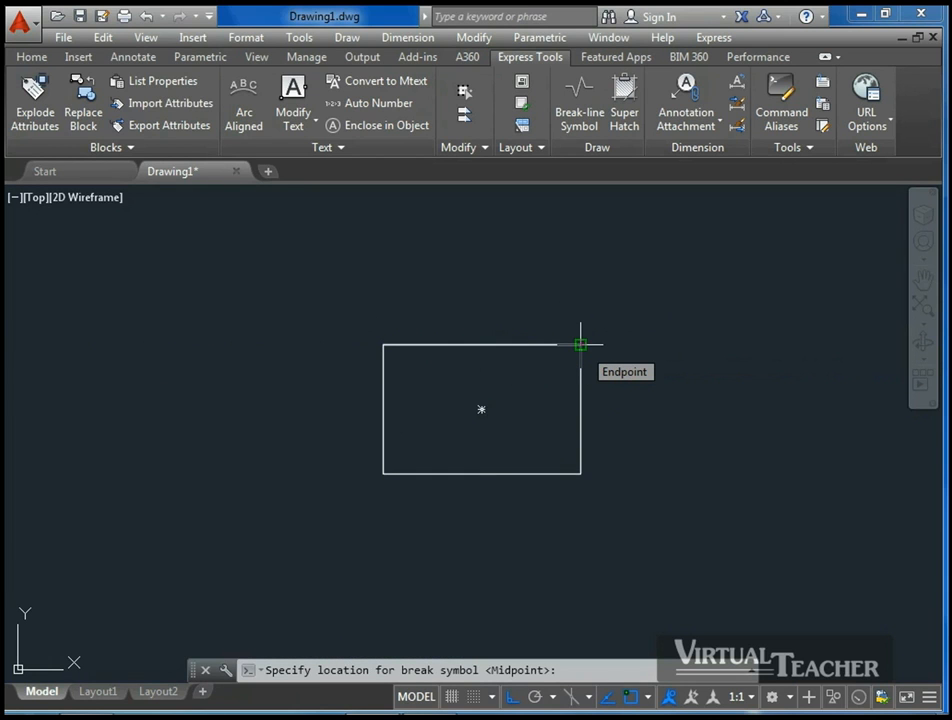
{"action": "left_click", "coordinate": [480, 344]}
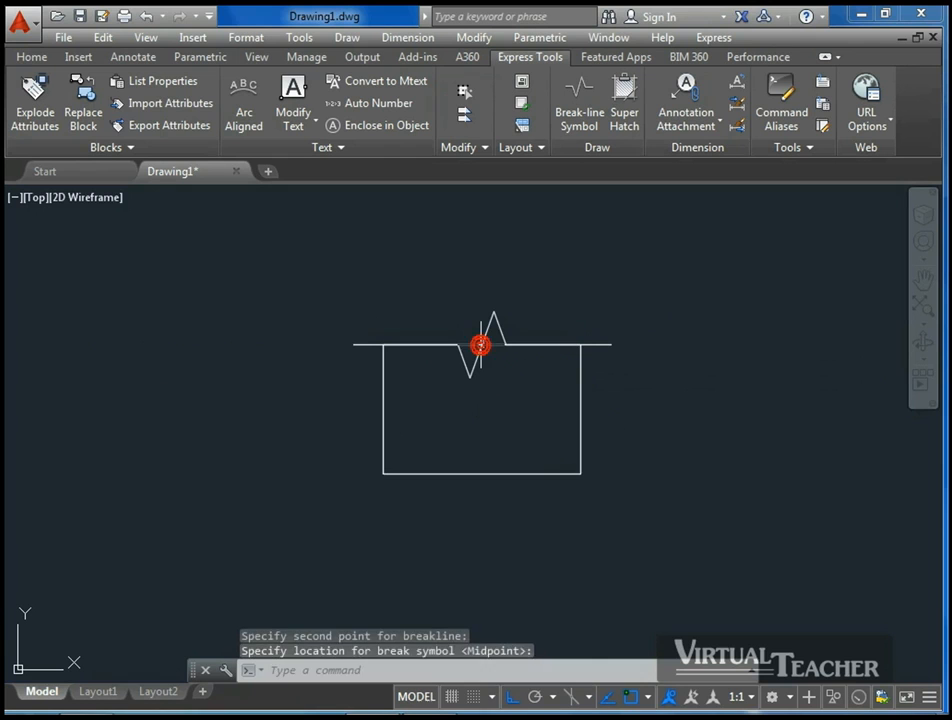
Step: Explode the rectangle and delete its straight top edge beneath the breakline
{"action": "left_click", "coordinate": [562, 498]}
{"action": "left_click", "coordinate": [530, 437]}
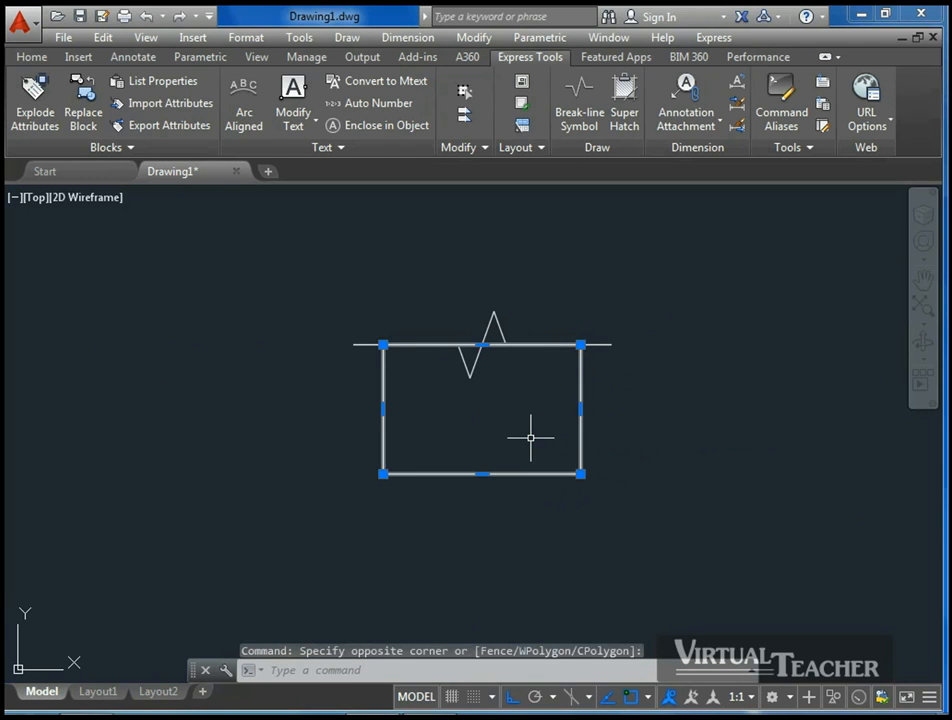
{"action": "type", "text": "x"}
{"action": "key", "text": "Return"}
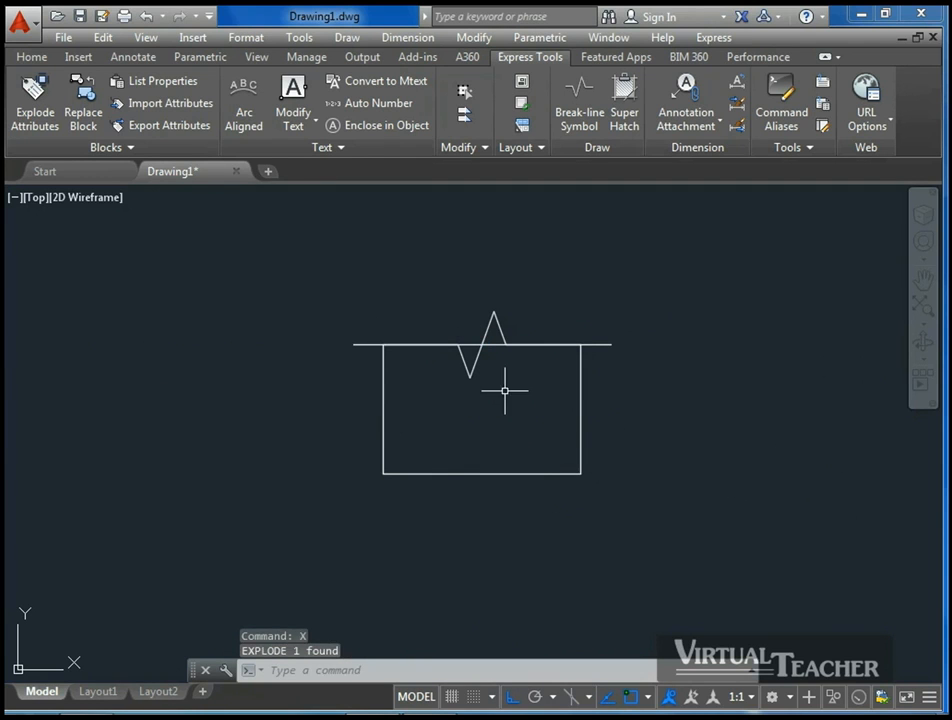
{"action": "key", "text": "Escape"}
{"action": "left_click", "coordinate": [494, 344]}
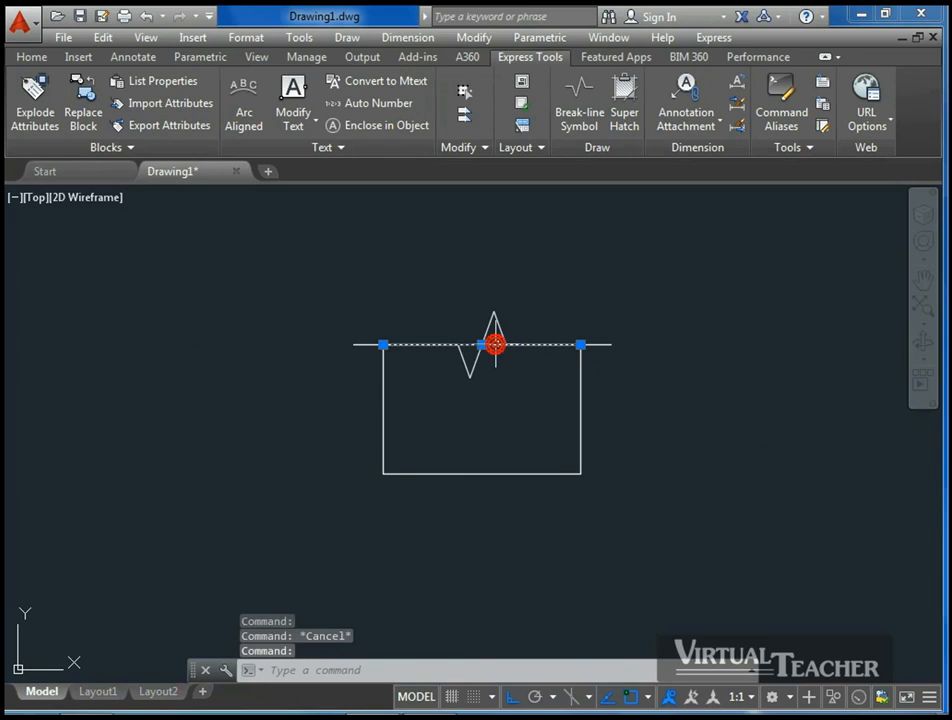
{"action": "key", "text": "Delete"}
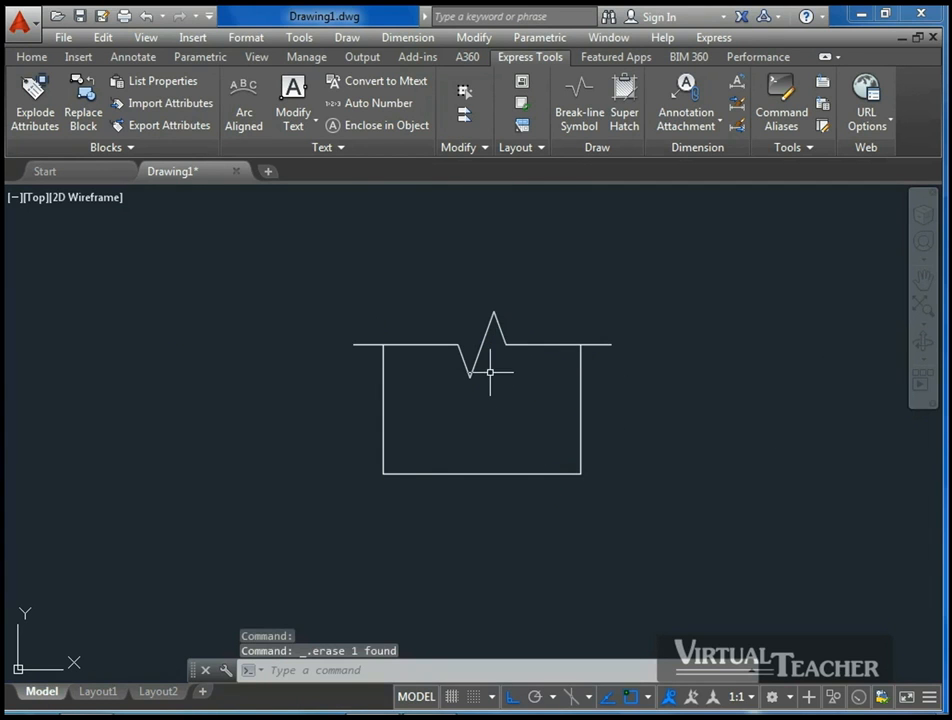